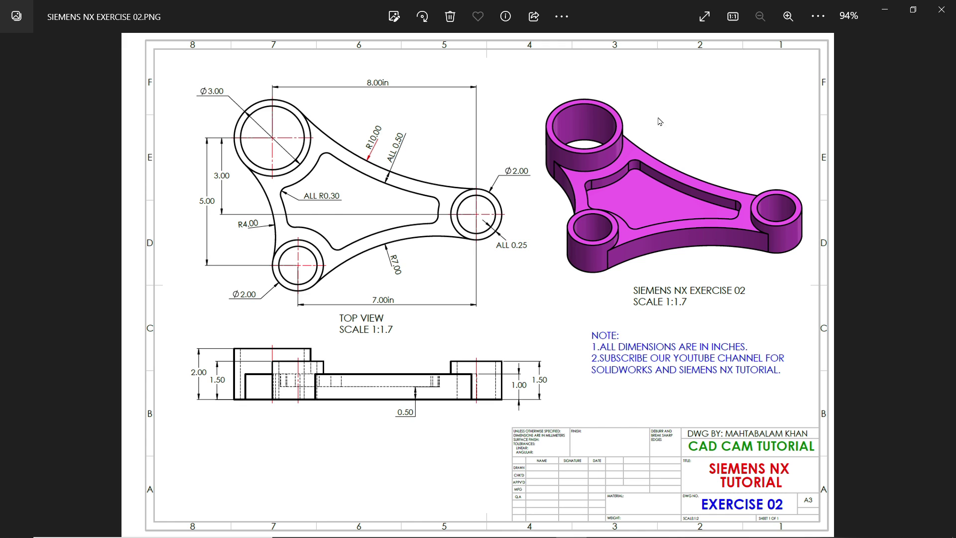
Start a new part from the Model template with units kept as Inches
left_click(887, 16)
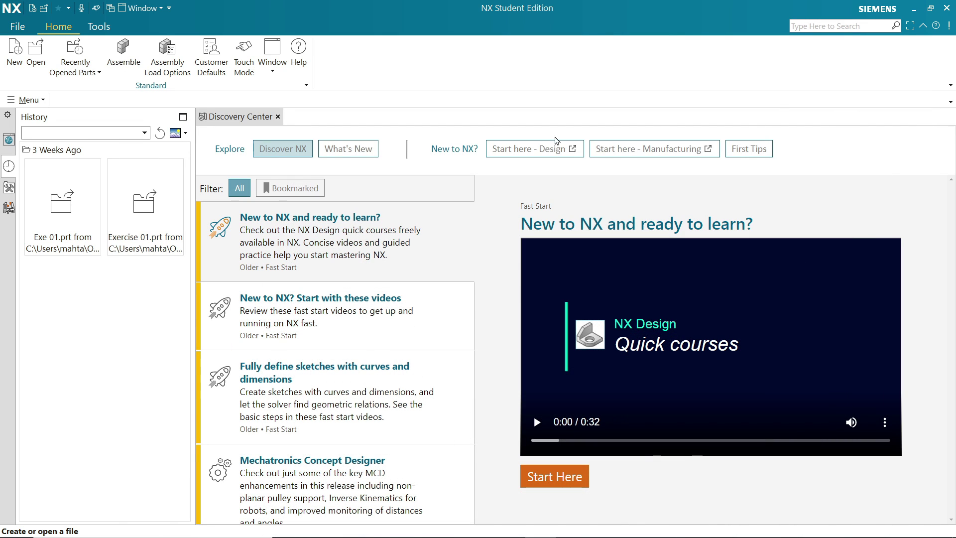
left_click(15, 50)
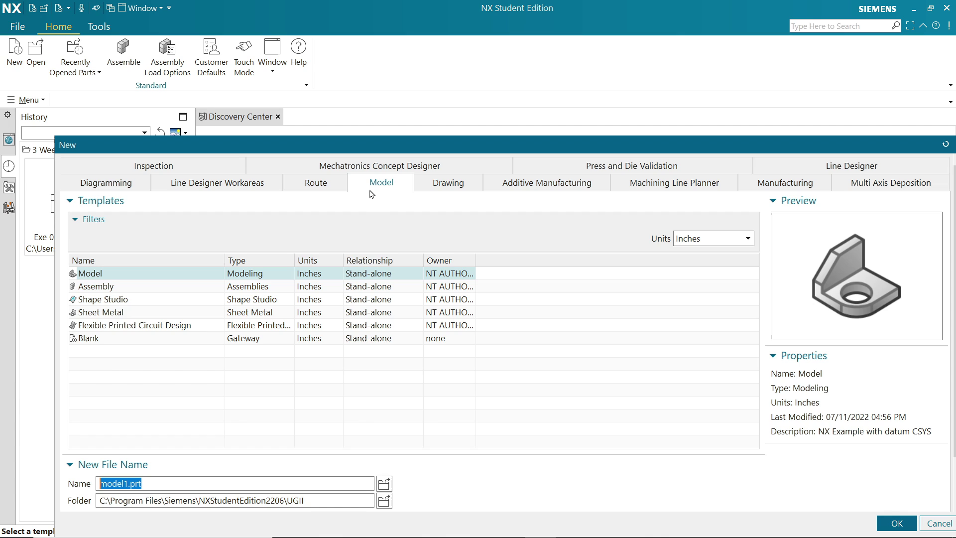
left_click(92, 276)
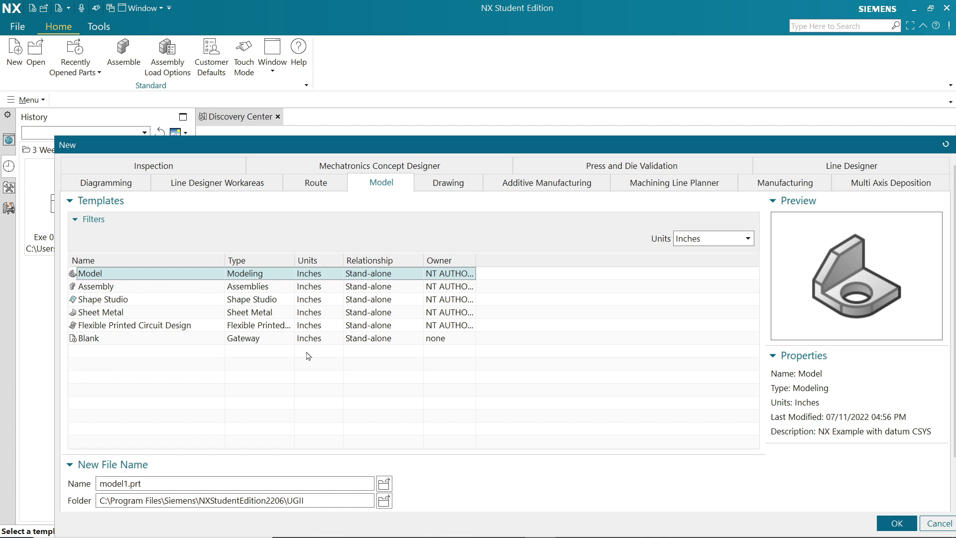
left_click(711, 240)
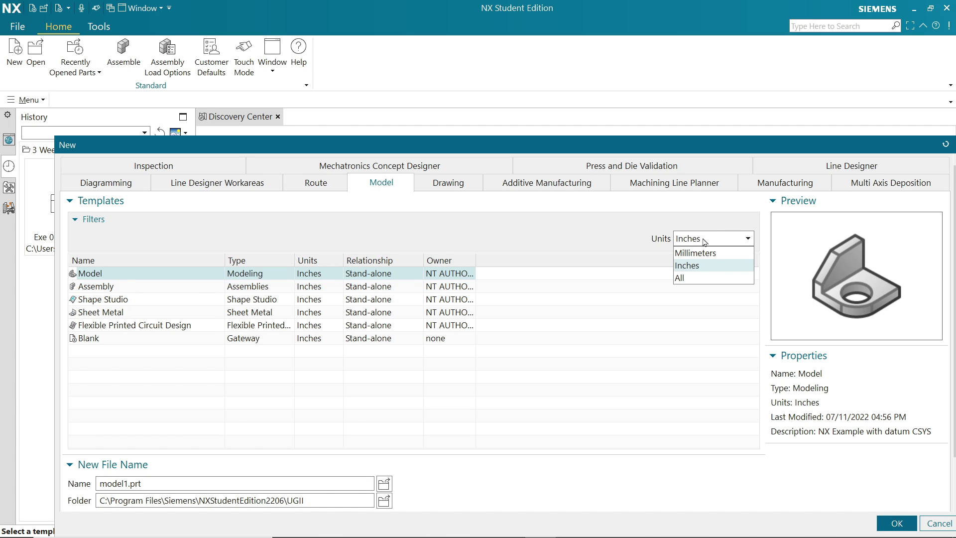
left_click(721, 241)
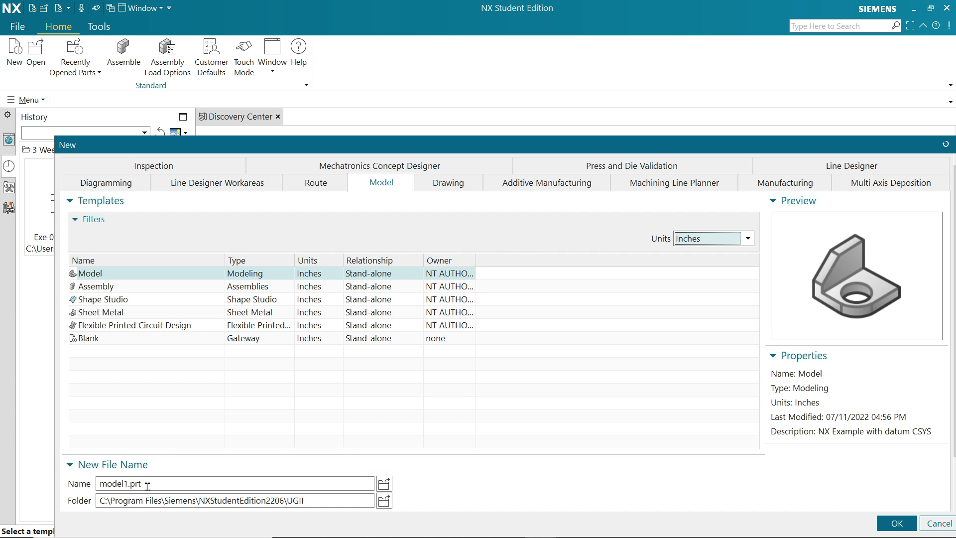
Set the save folder to Desktop, name the part EXERCISE 02.prt and create it
left_click(383, 502)
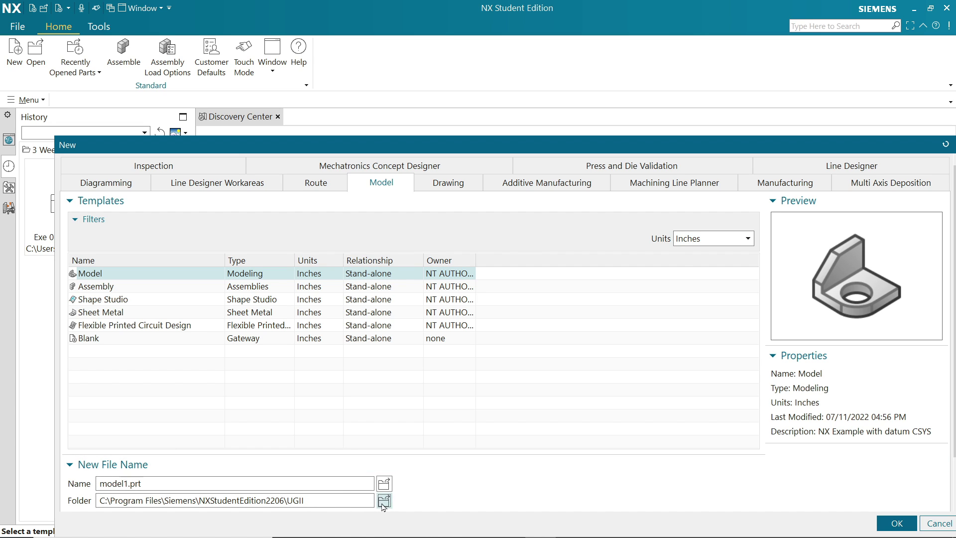
left_click(372, 298)
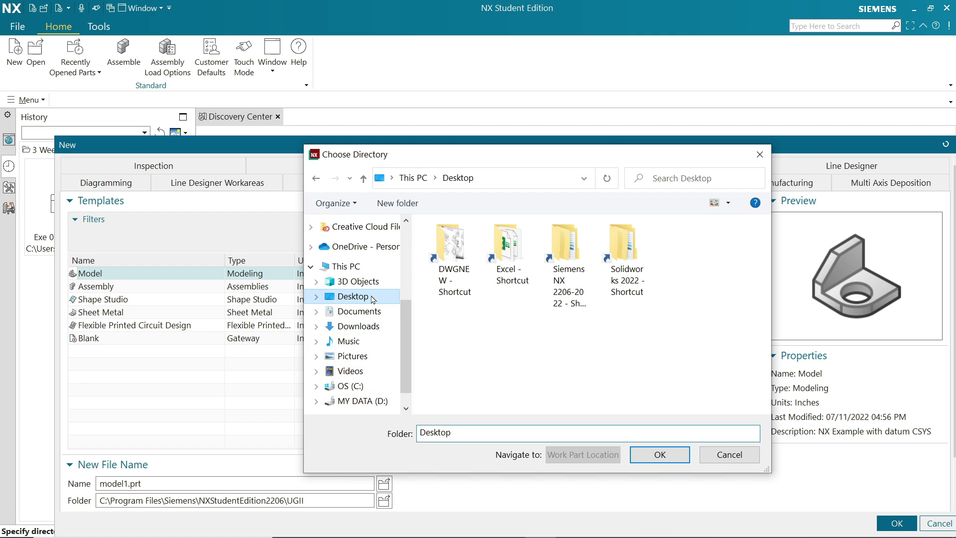
left_click(659, 455)
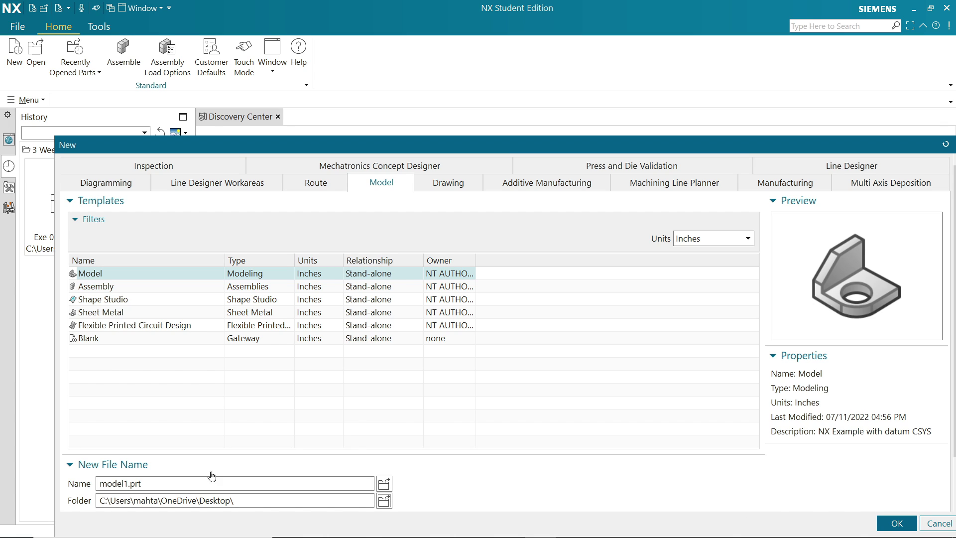
left_click_drag(150, 483, 65, 480)
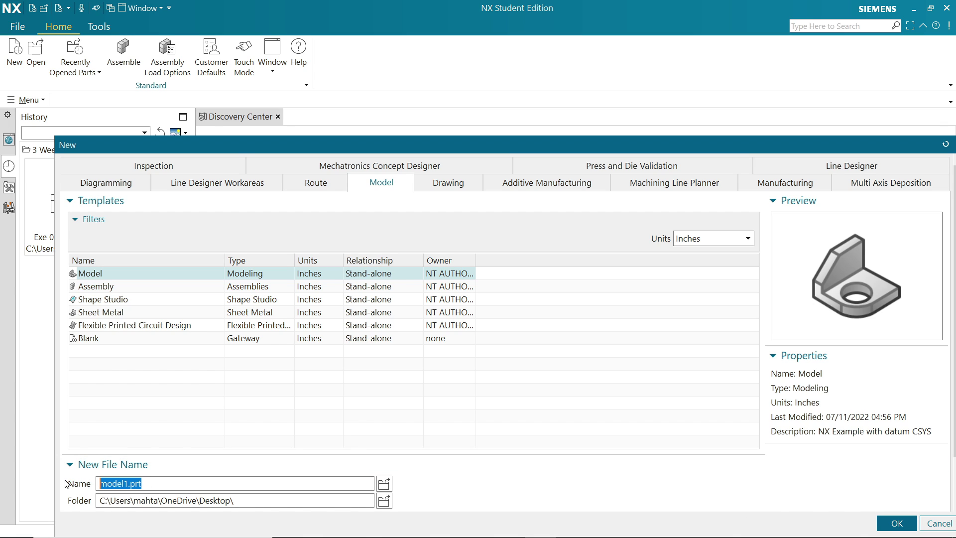
type("EXERCISE 02")
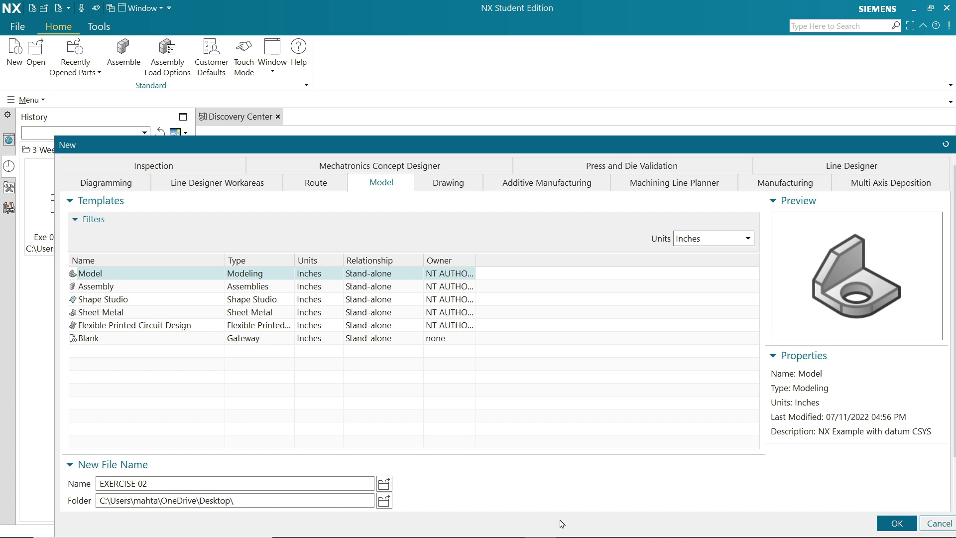
left_click(896, 523)
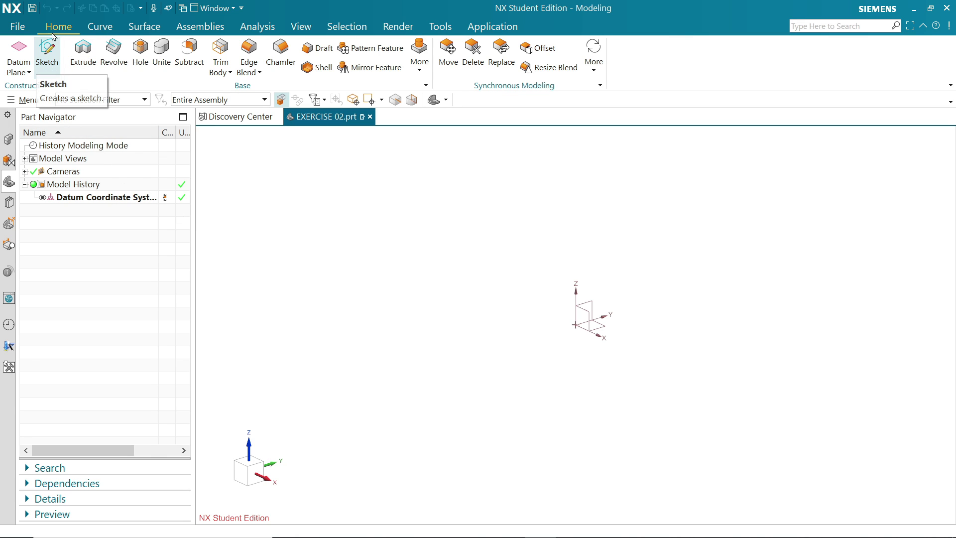
Create SKETCH_000 on the Top datum plane
left_click(48, 62)
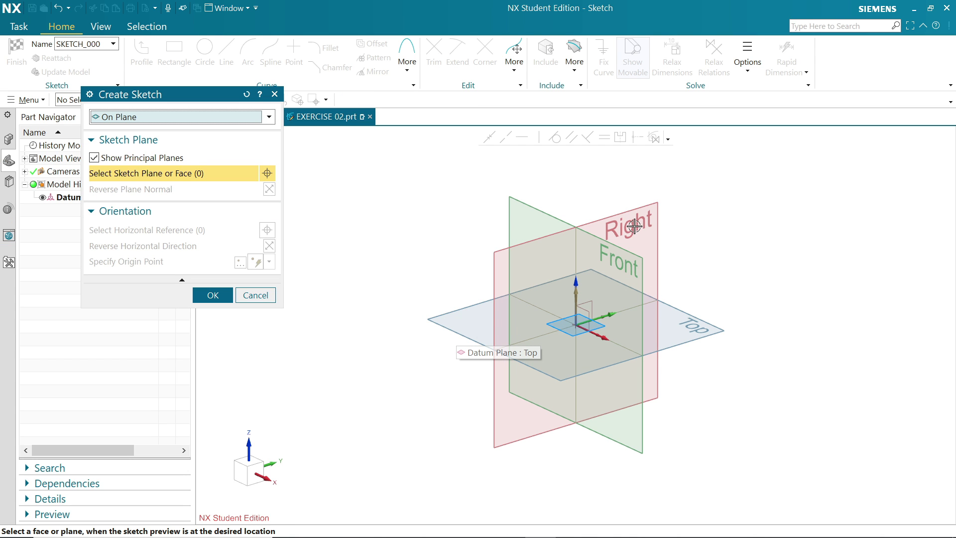
left_click(479, 339)
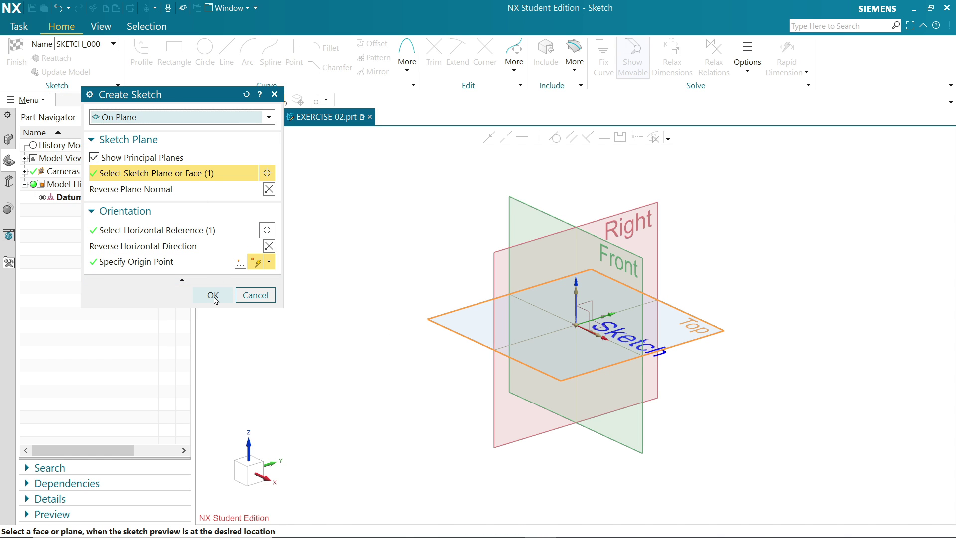
left_click(212, 295)
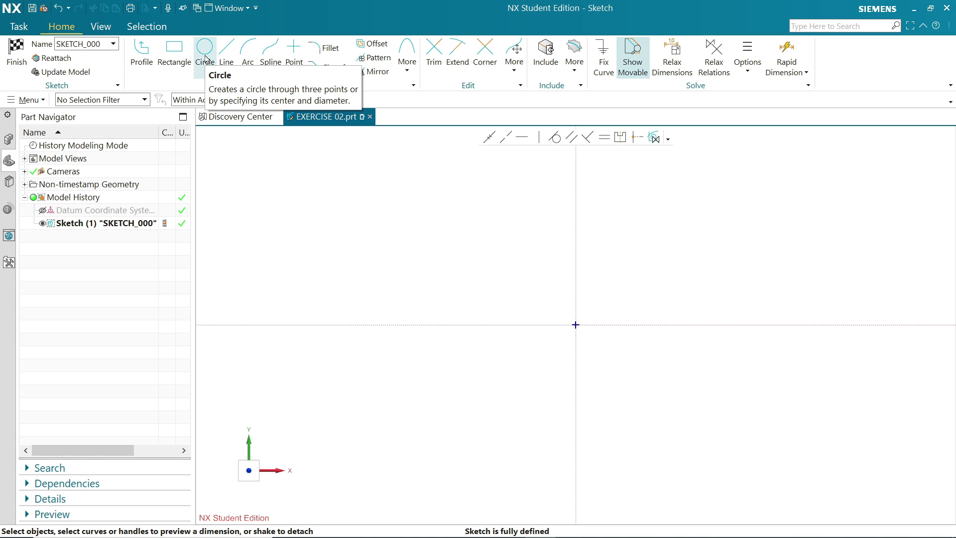
Draw a 2 in diameter circle centred on the sketch origin
left_click(206, 59)
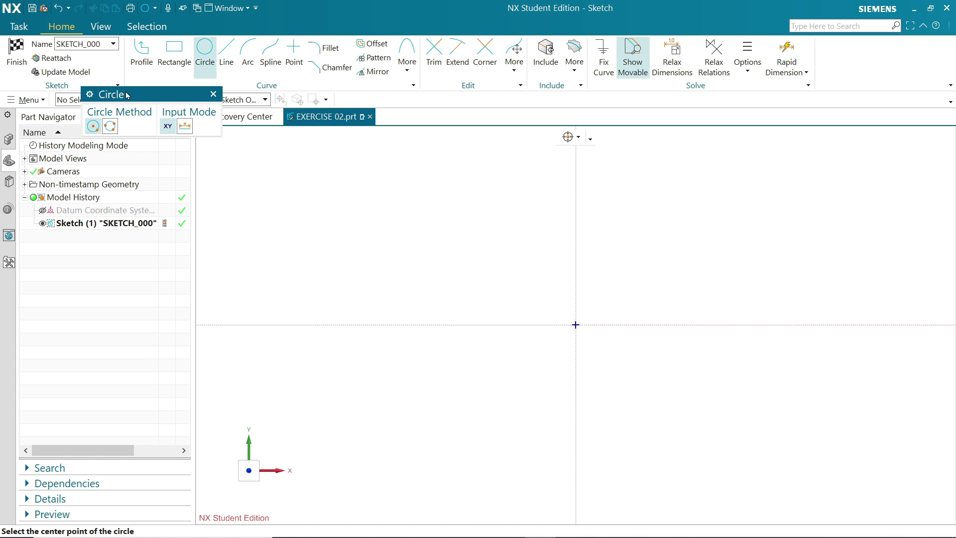
left_click_drag(128, 97, 257, 153)
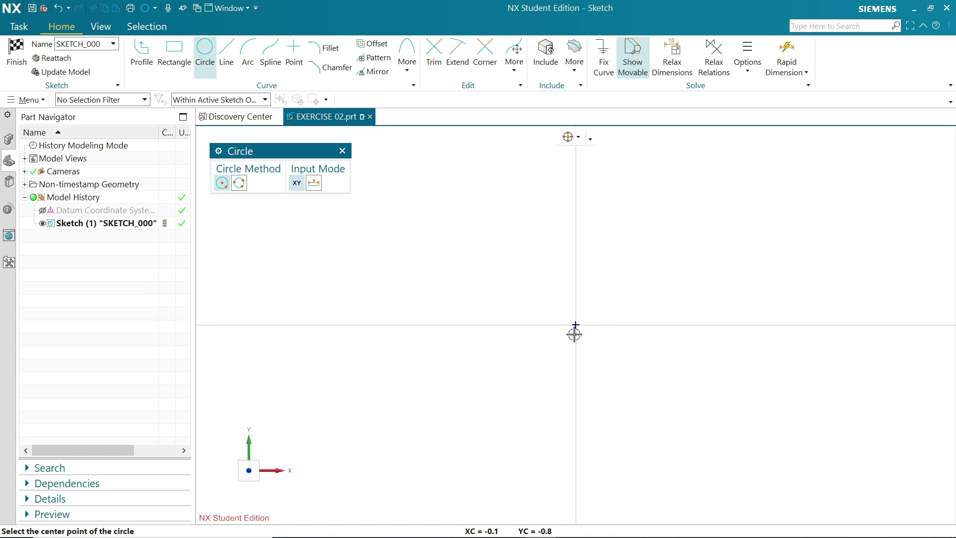
mouse_move(576, 326)
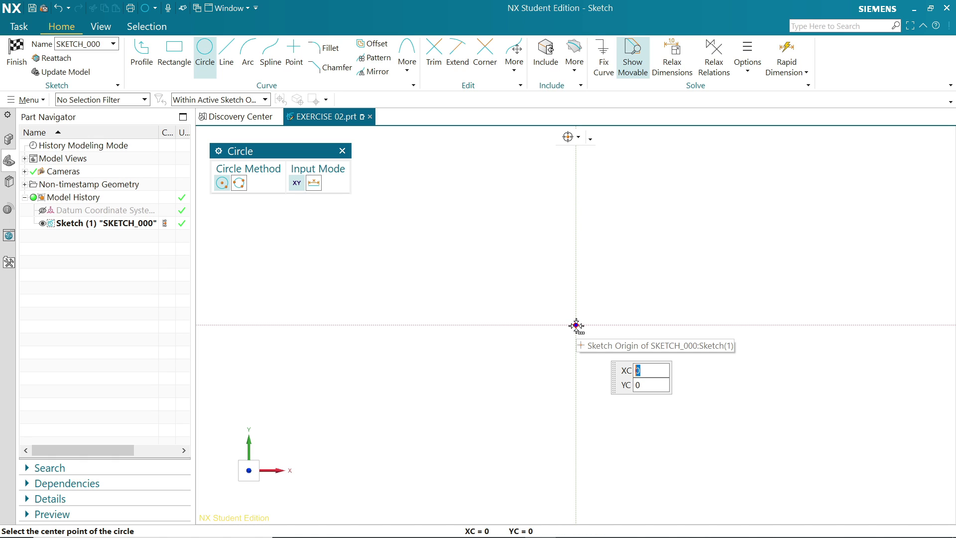
left_click(576, 326)
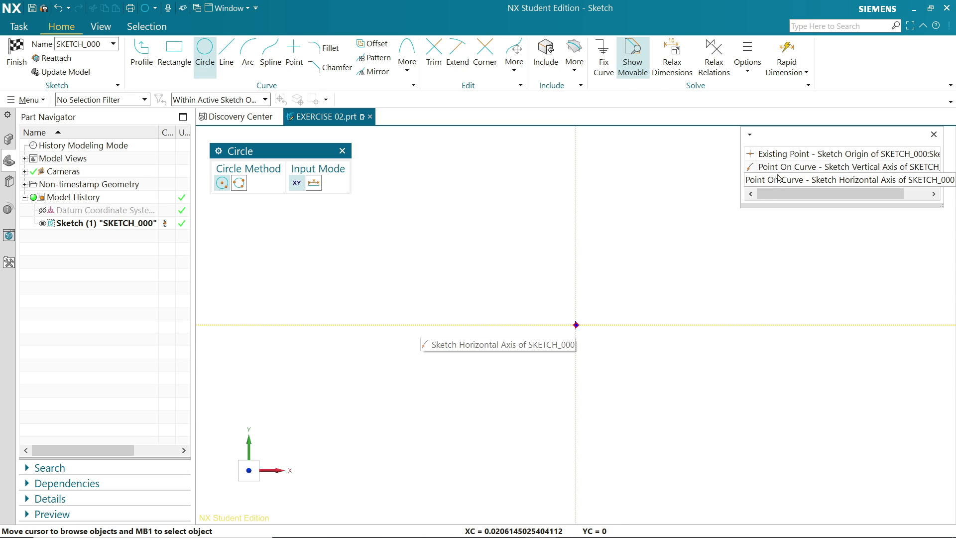
left_click(780, 157)
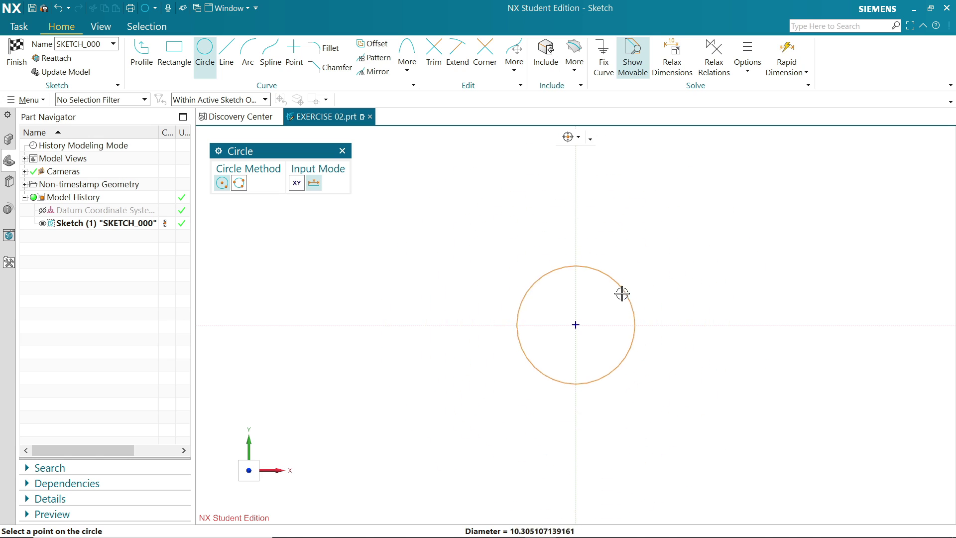
mouse_move(617, 296)
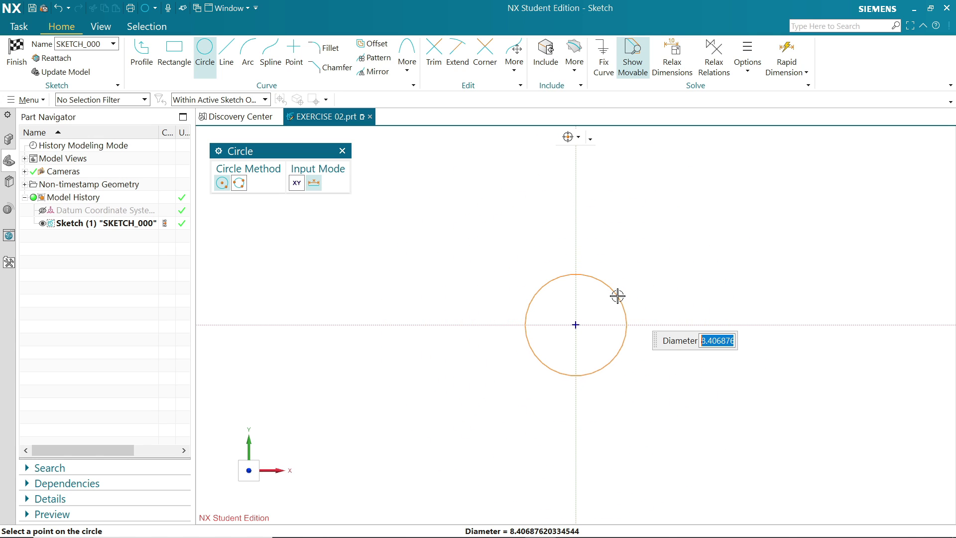
type("2")
key("Return")
Place a second 2 in circle at the lower left
scroll(550, 329, "up", 4)
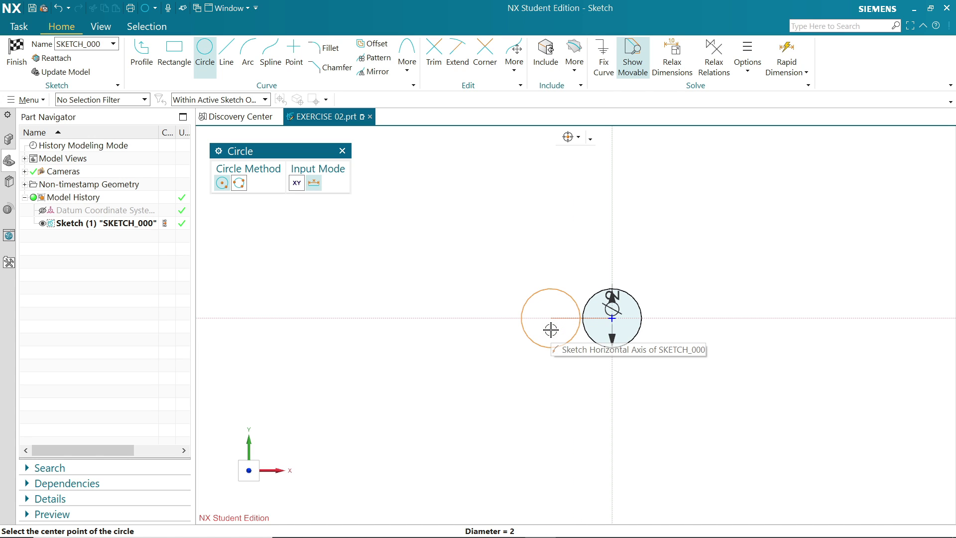
scroll(448, 373, "up", 1)
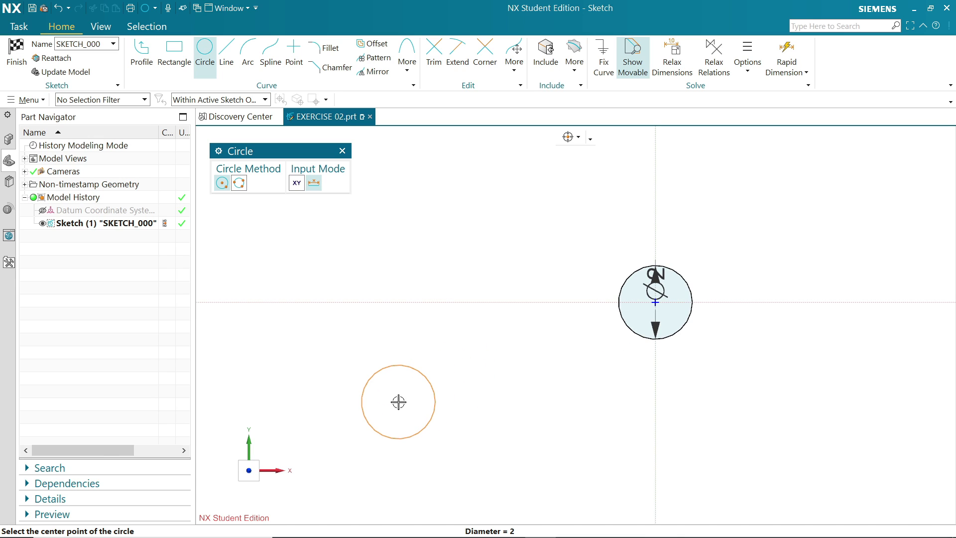
mouse_move(398, 401)
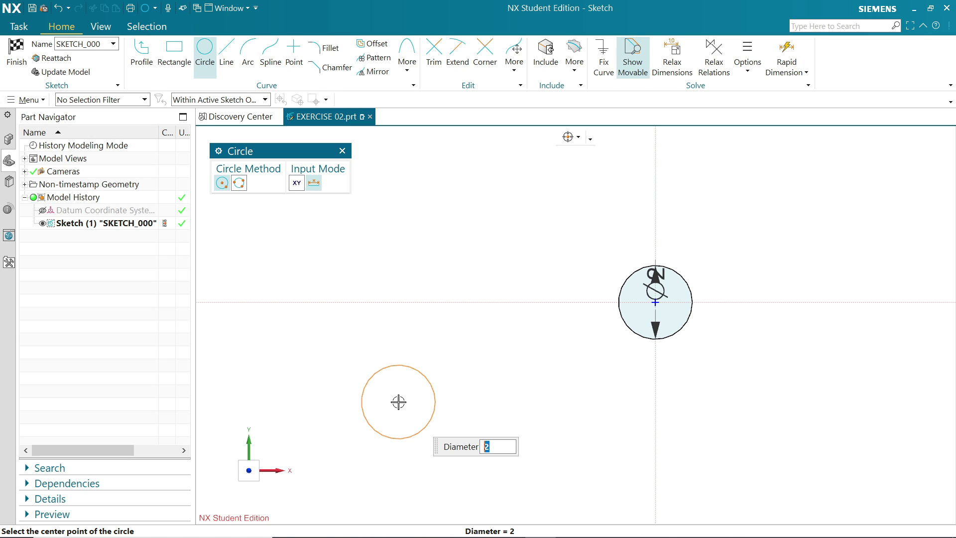
left_click(399, 401)
Add a 3 in diameter circle at the upper left and finish drawing circles
scroll(395, 273, "up", 2)
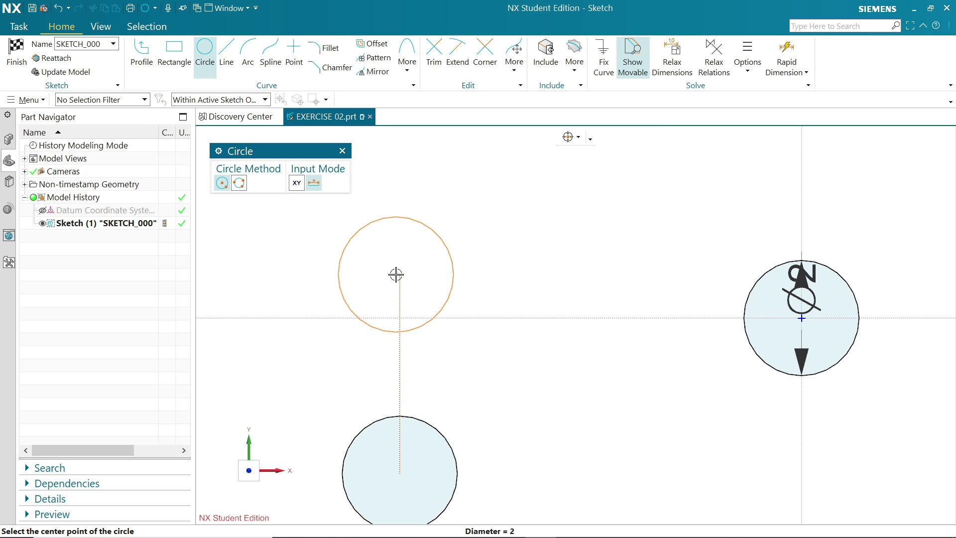
scroll(435, 256, "down", 2)
scroll(434, 256, "down", 2)
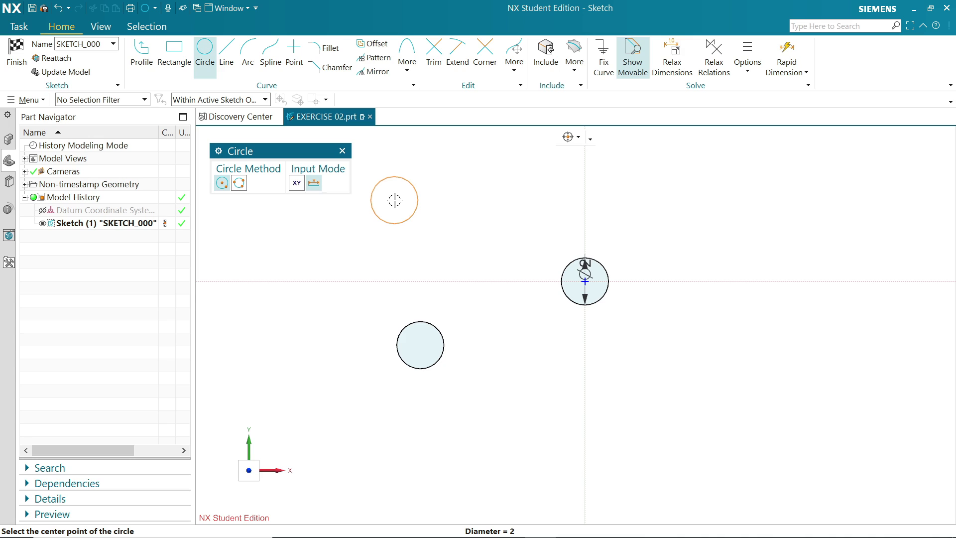
mouse_move(395, 200)
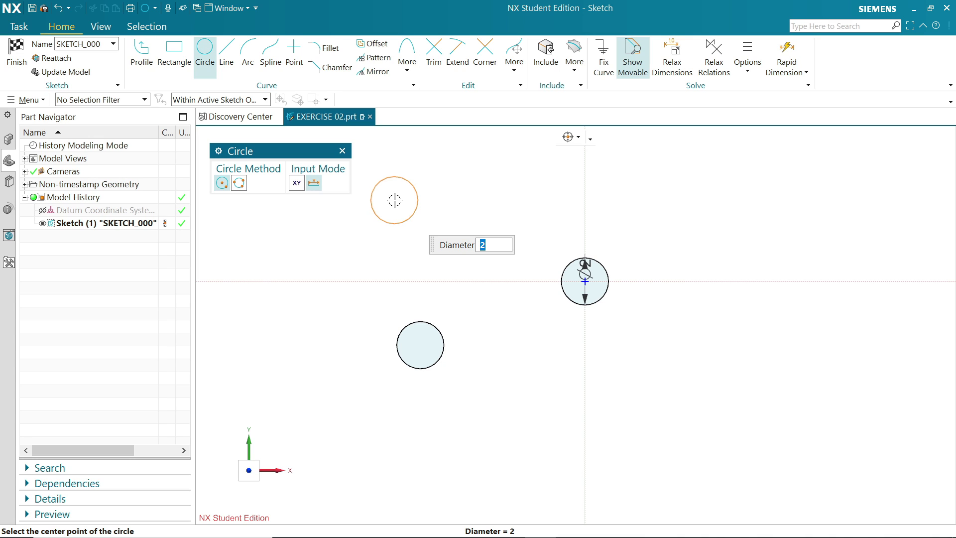
type("3")
key("Return")
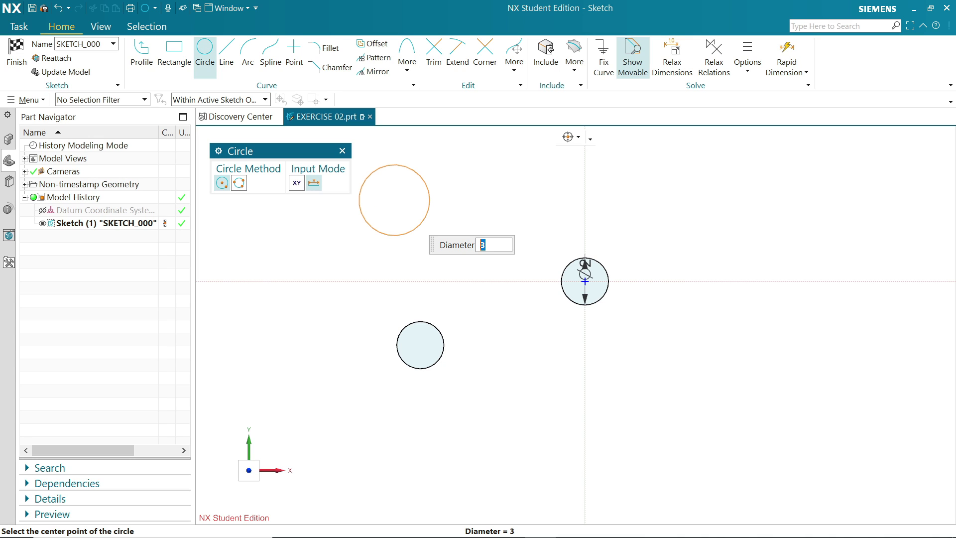
left_click(390, 194)
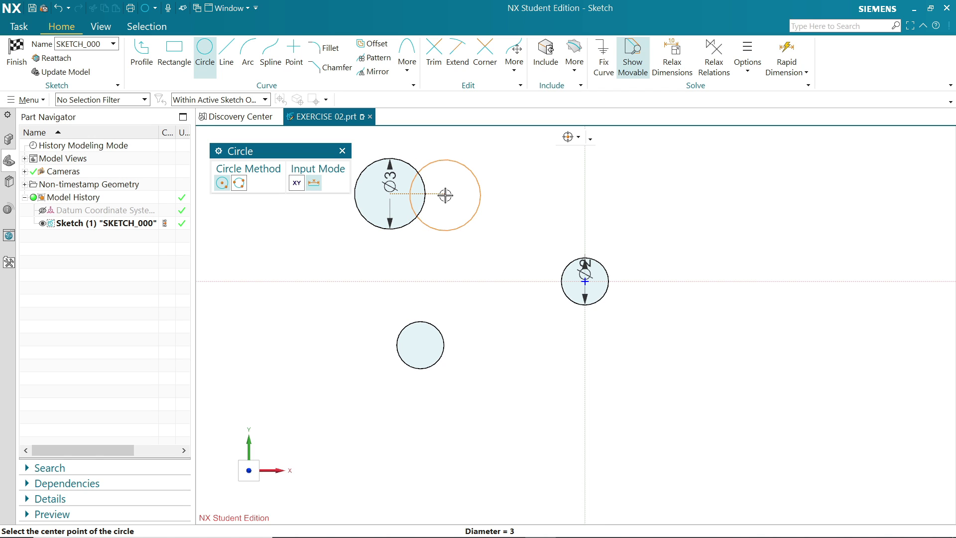
right_click(489, 183)
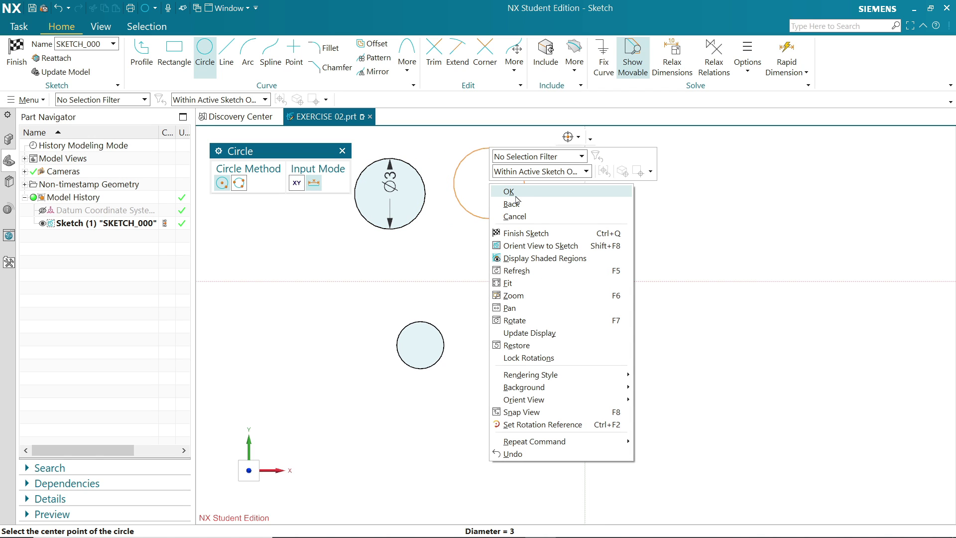
left_click(515, 192)
Dimension the horizontal centre spacings: 7 below the circles and 8 above
scroll(435, 258, "up", 2)
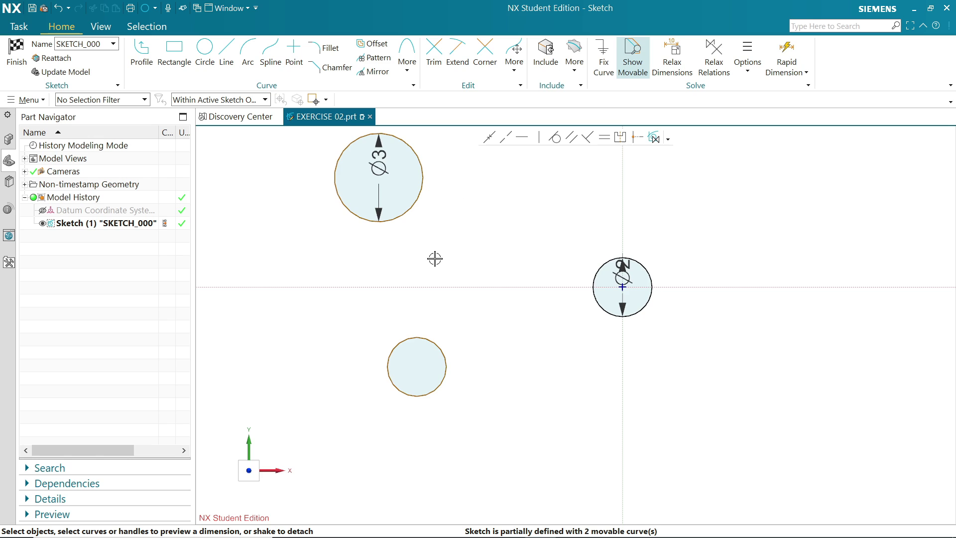
scroll(435, 259, "down", 3)
scroll(421, 223, "up", 1)
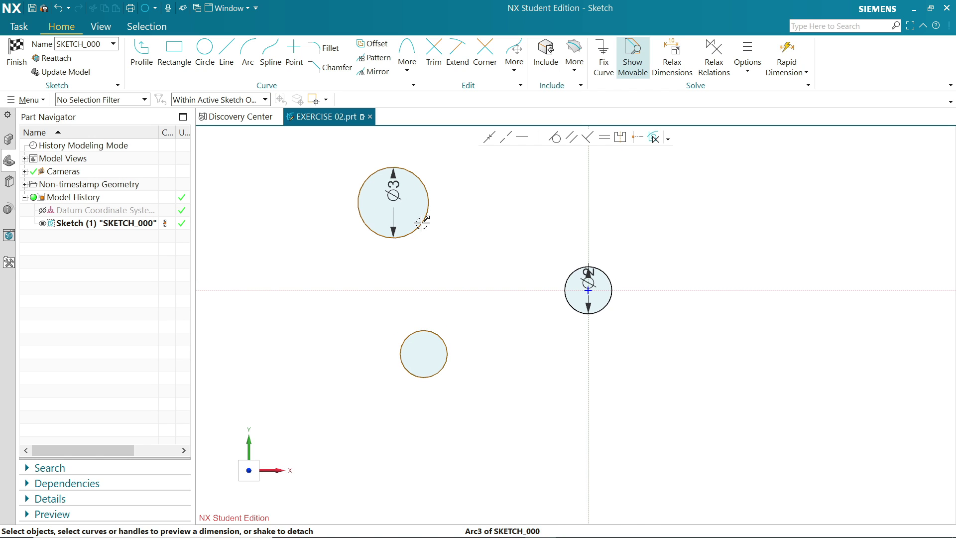
left_click(791, 52)
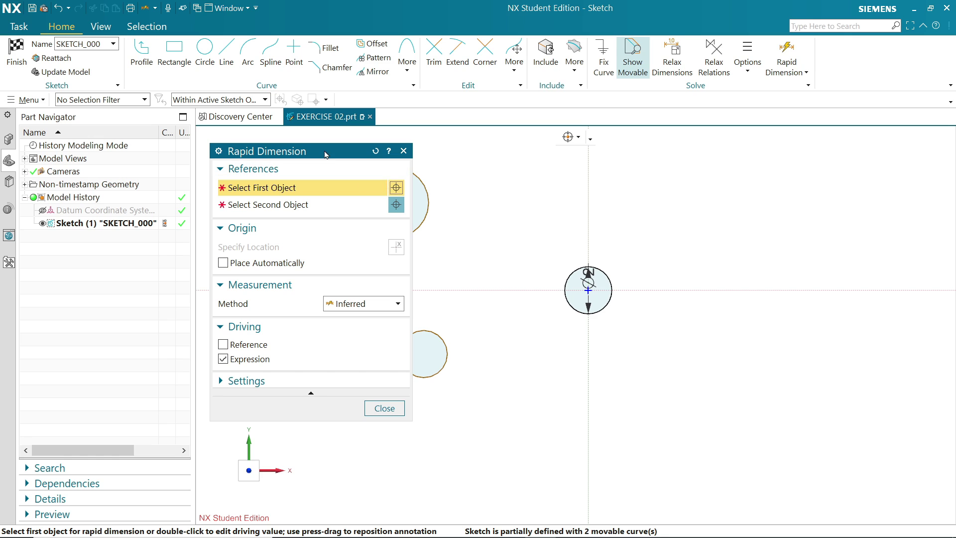
left_click_drag(325, 154, 799, 166)
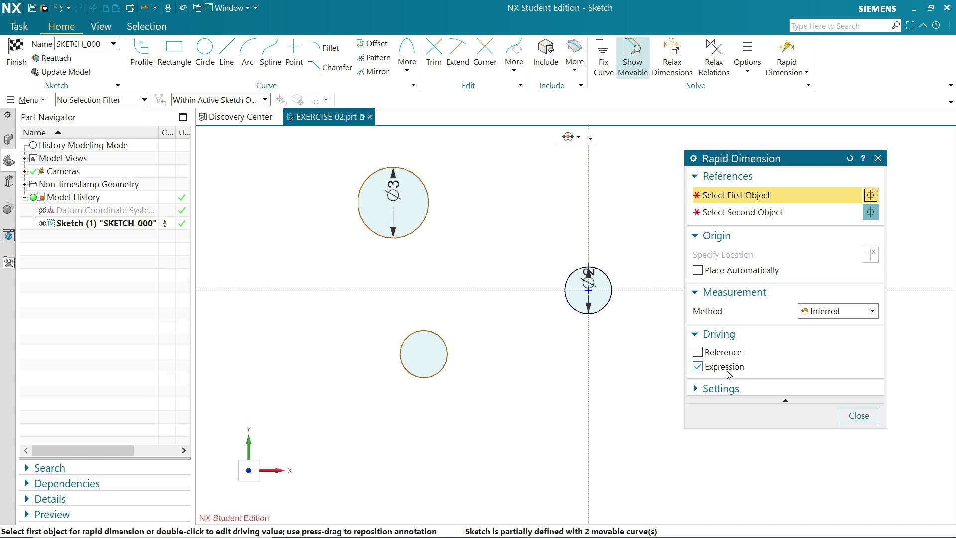
scroll(532, 252, "down", 1)
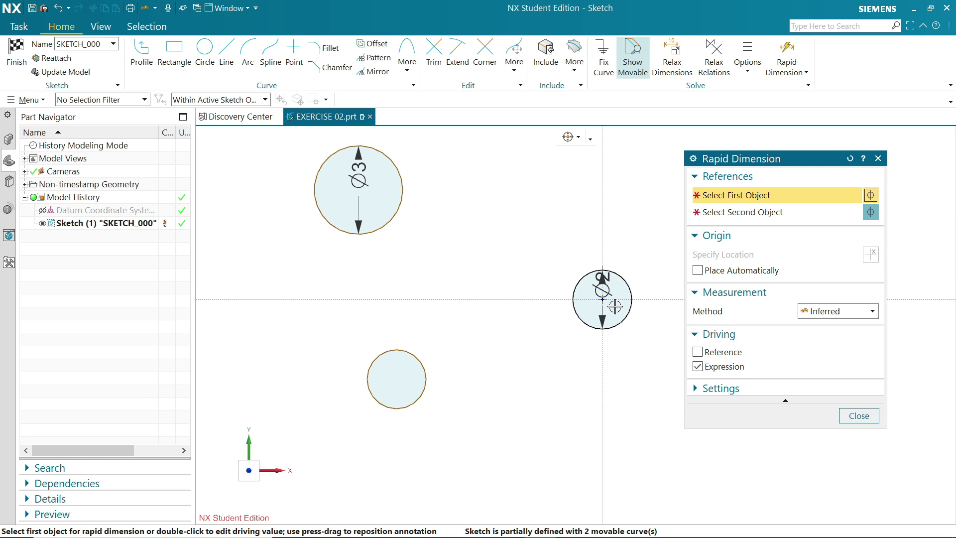
left_click(602, 299)
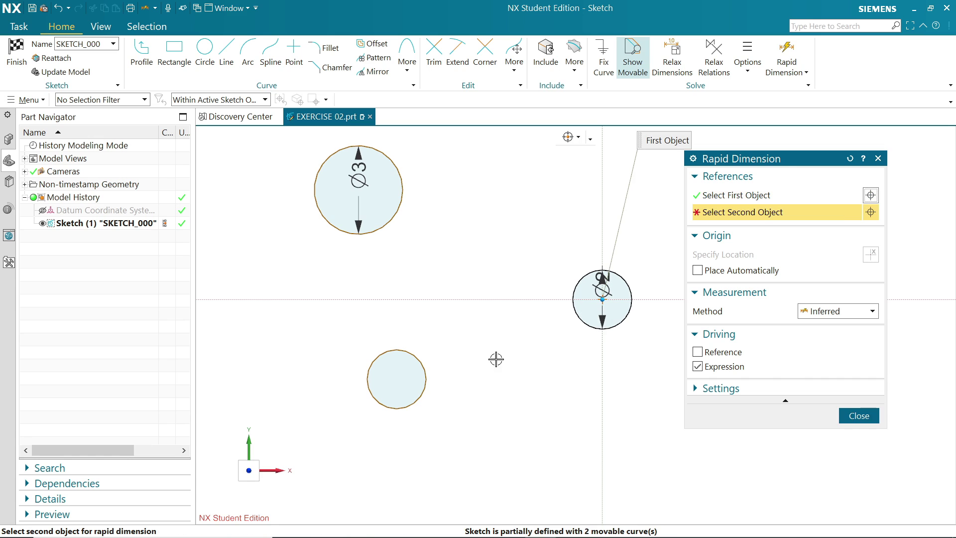
left_click(395, 380)
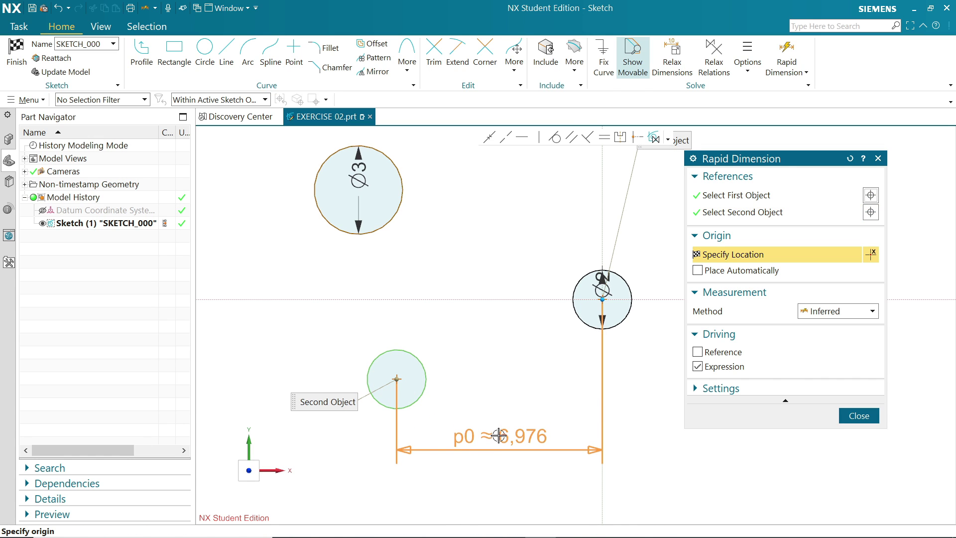
left_click(497, 424)
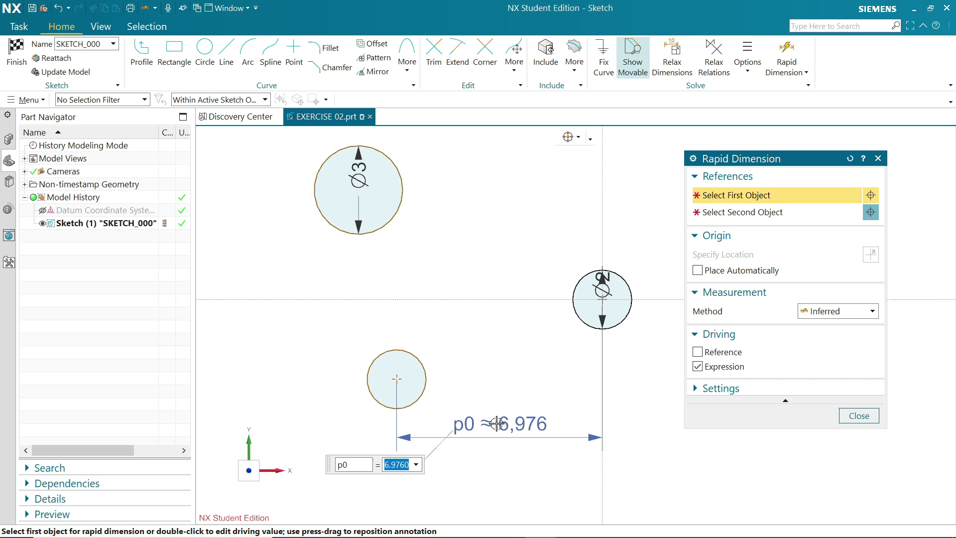
type("7")
key("Return")
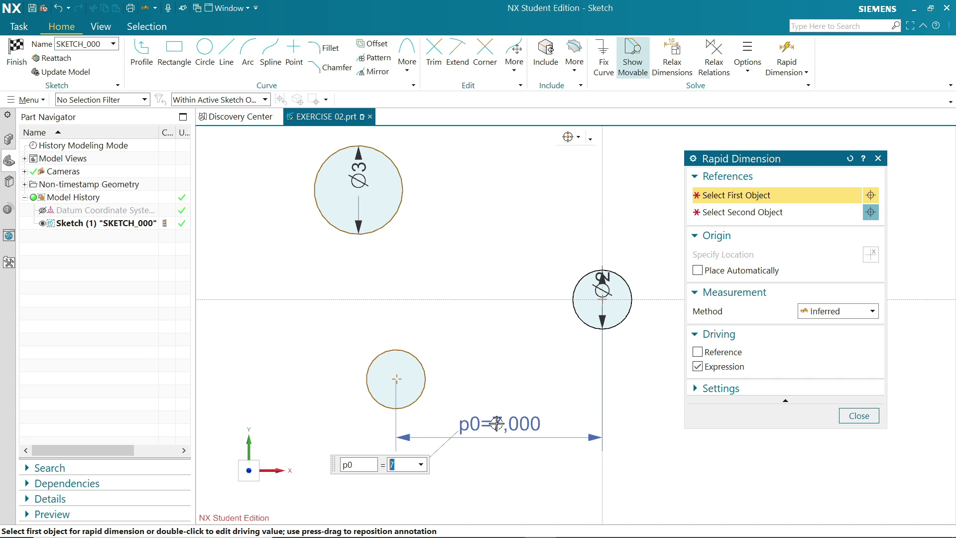
left_click(361, 192)
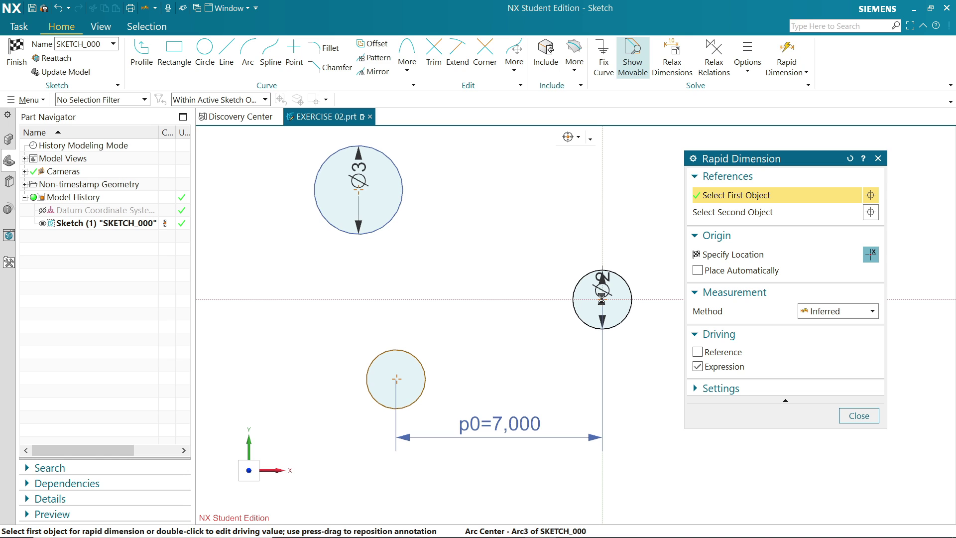
left_click(601, 299)
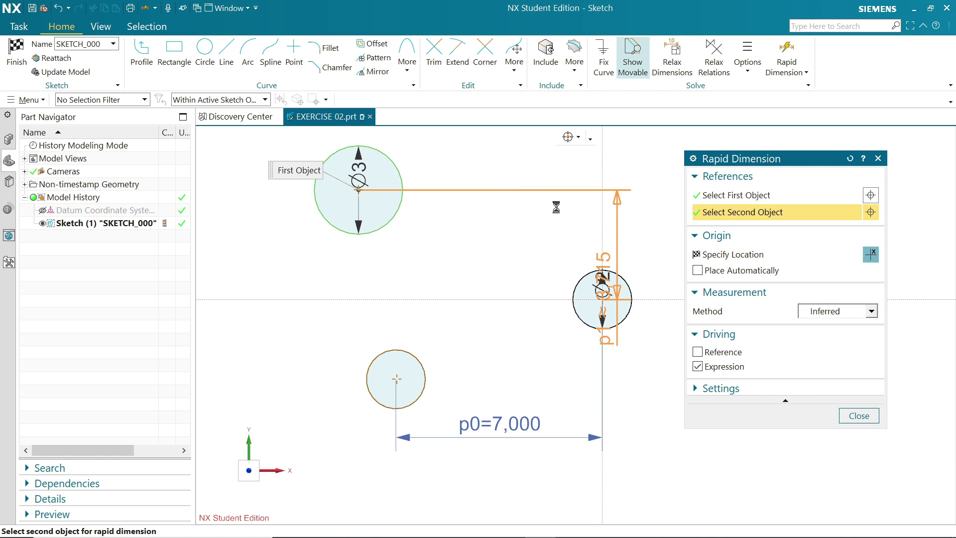
scroll(490, 211, "up", 5)
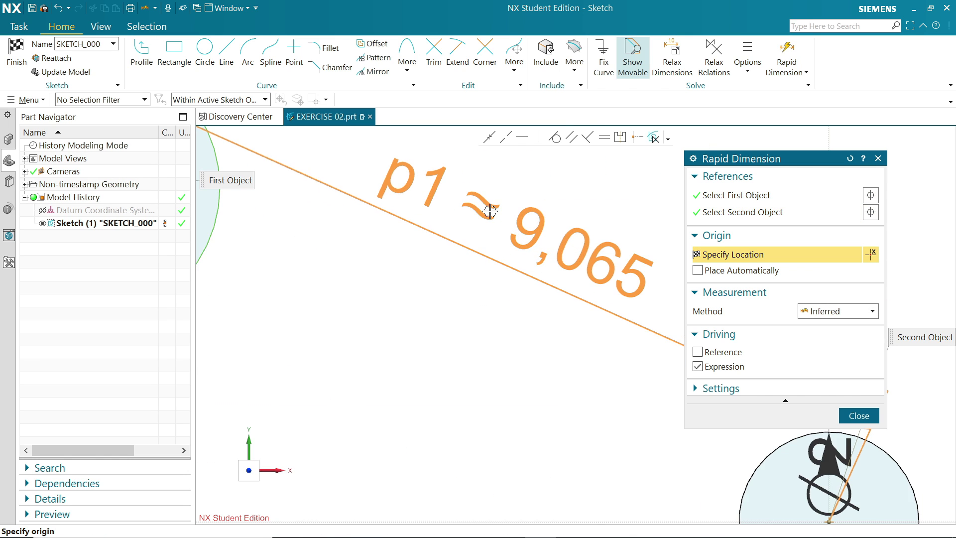
scroll(490, 211, "down", 5)
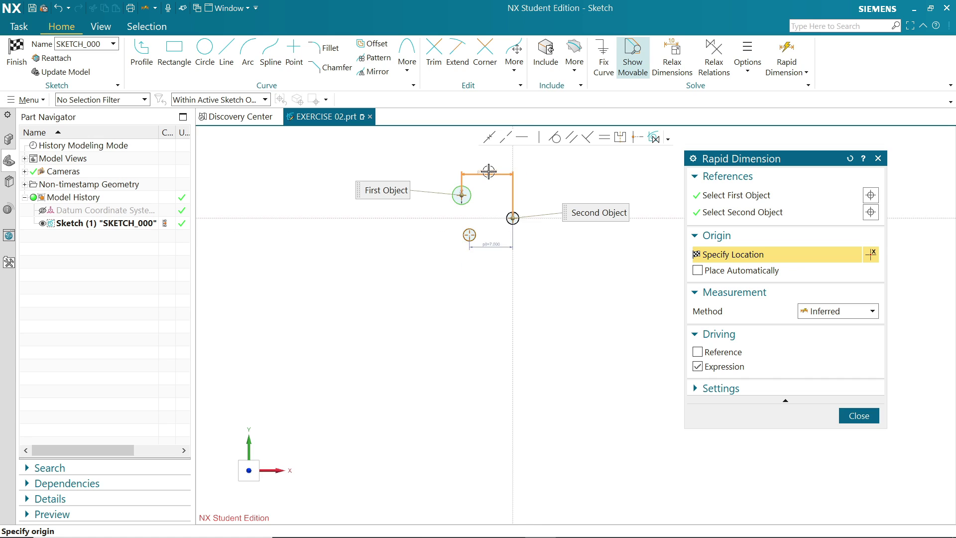
scroll(488, 171, "up", 3)
left_click(486, 191)
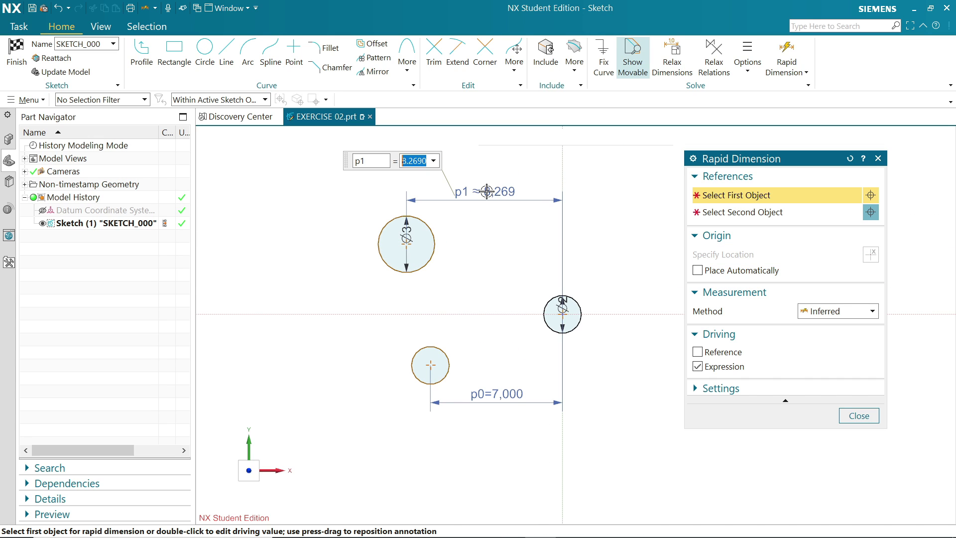
type("8")
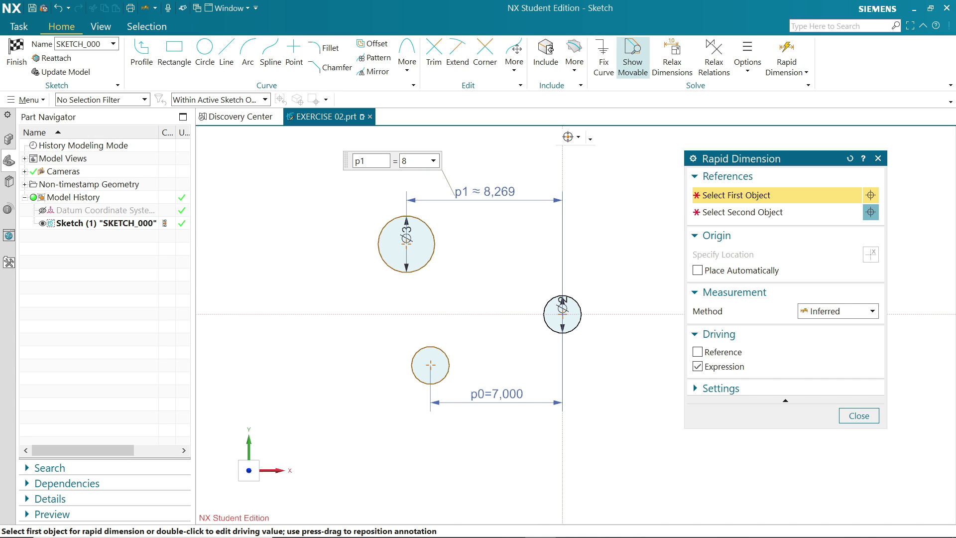
key("Return")
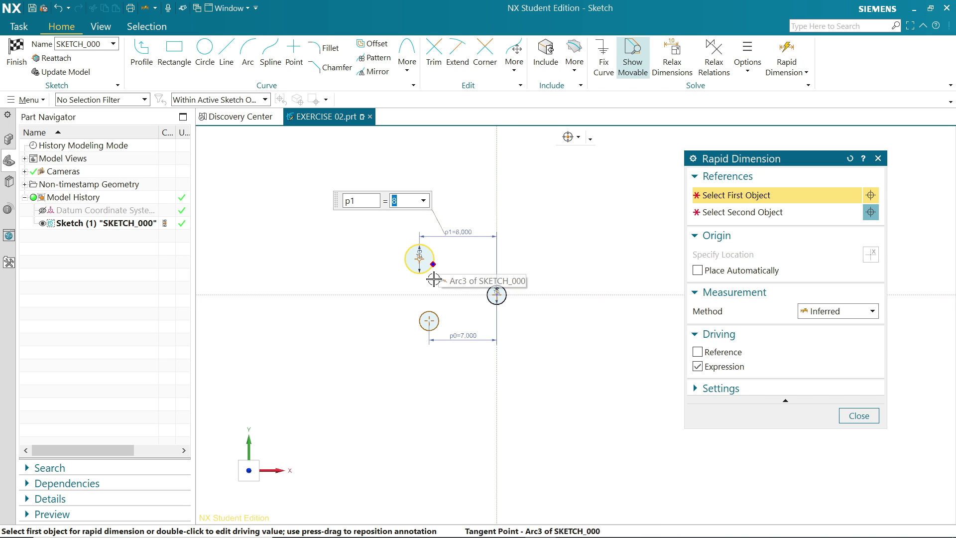
Dimension the vertical centre spacings as 3 and 5 to fully define the sketch
scroll(428, 274, "up", 3)
left_click(390, 215)
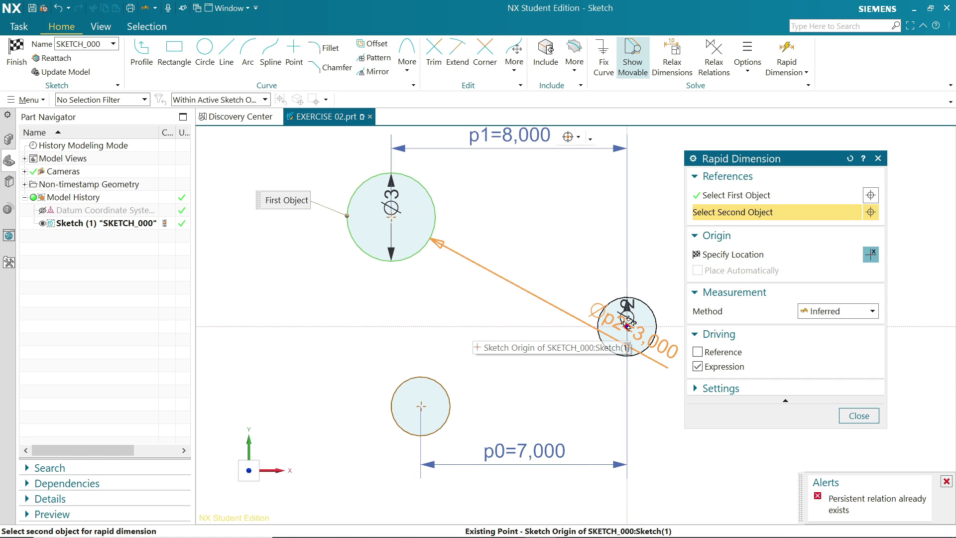
left_click(628, 323)
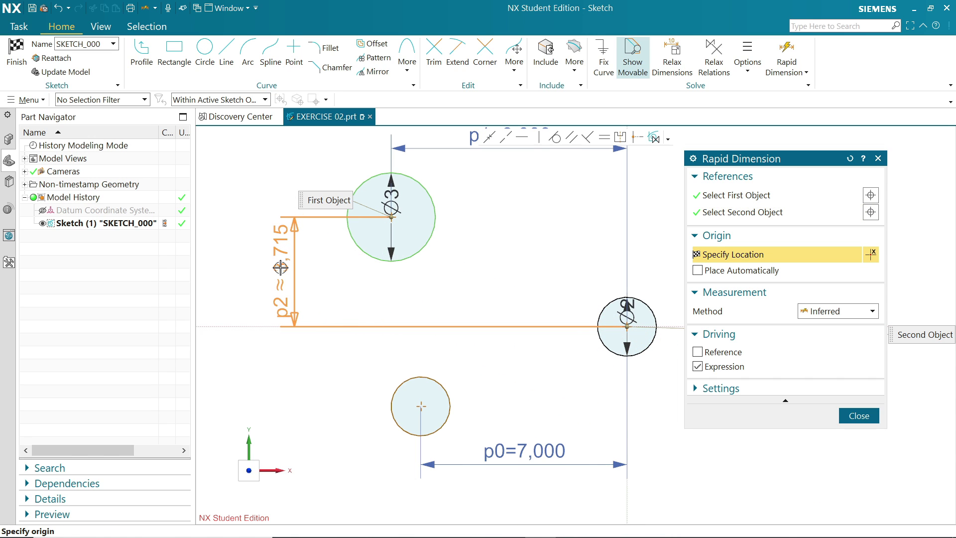
left_click(281, 267)
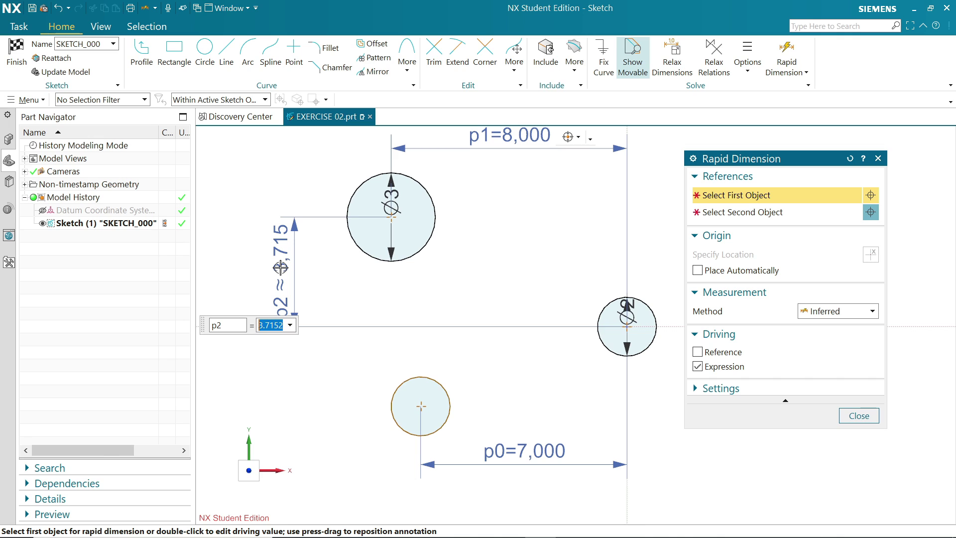
type("3")
key("Return")
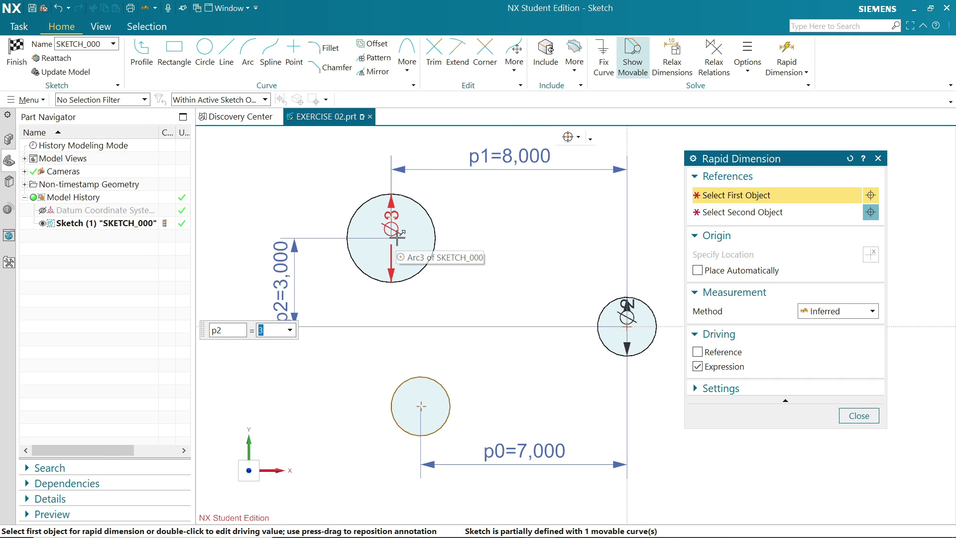
left_click(391, 239)
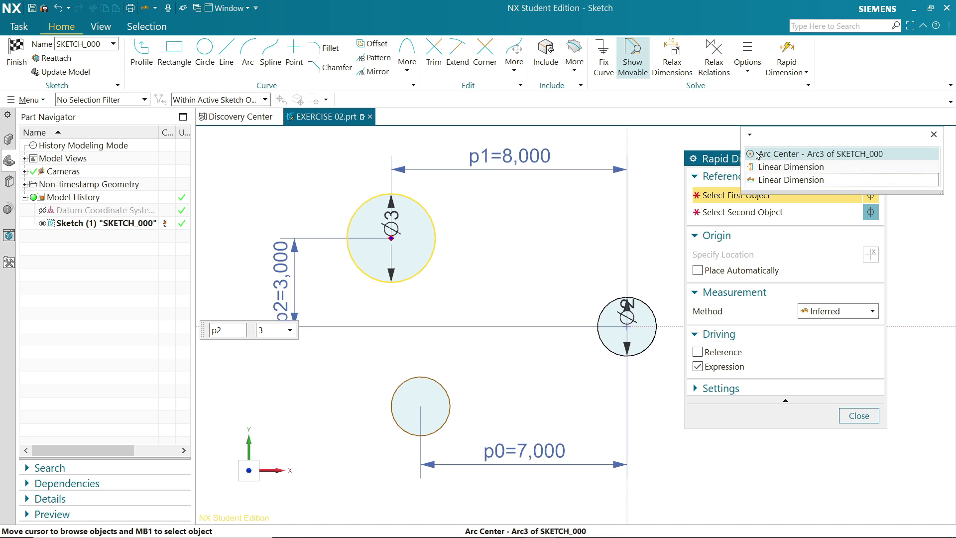
left_click(775, 160)
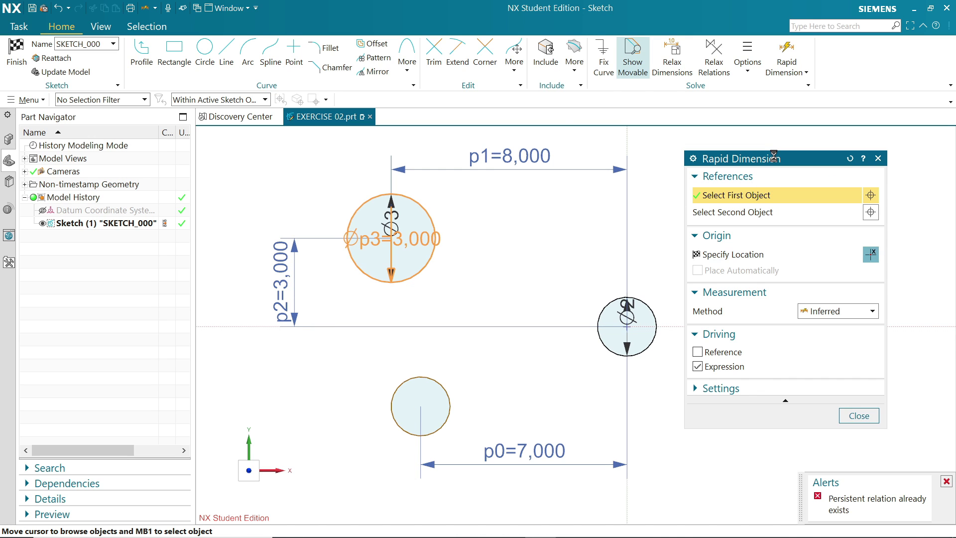
left_click(421, 408)
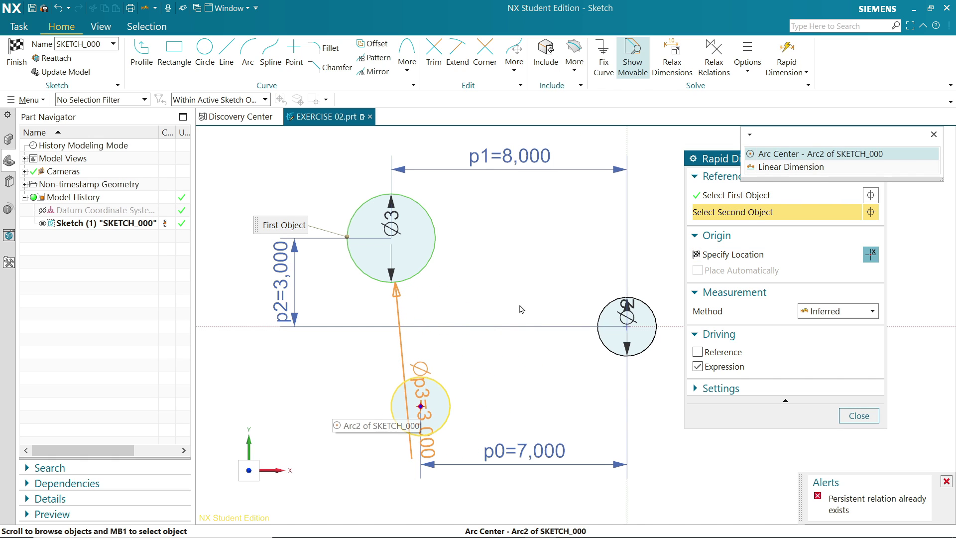
left_click(800, 158)
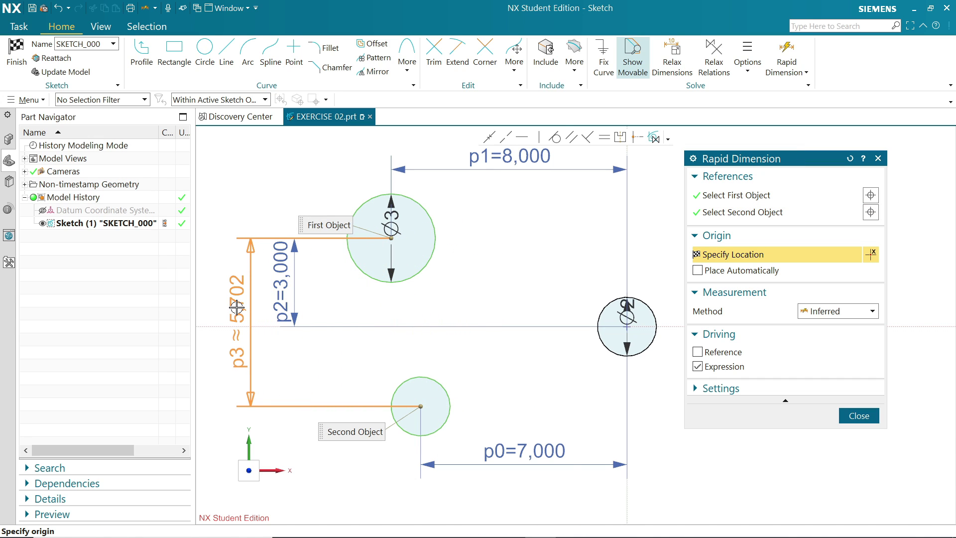
left_click(238, 307)
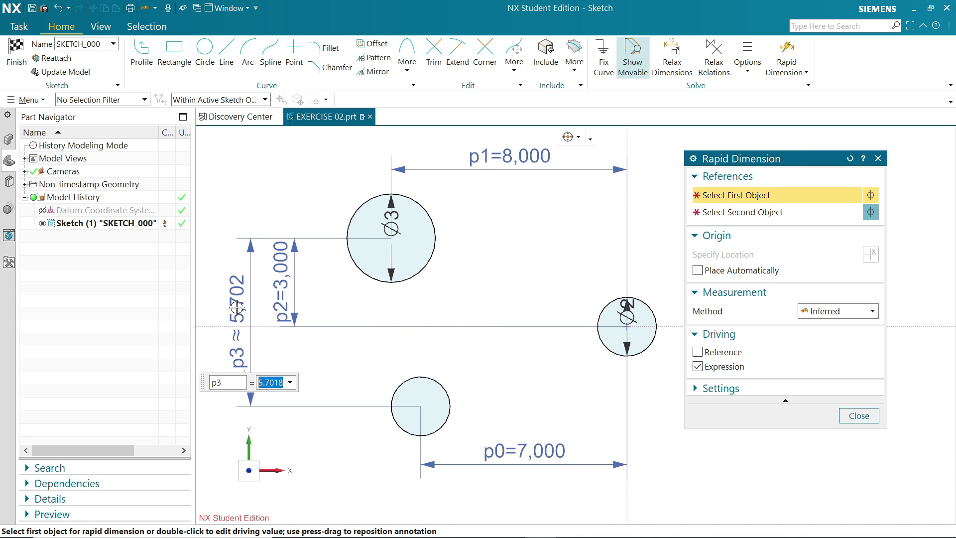
type("5")
key("Return")
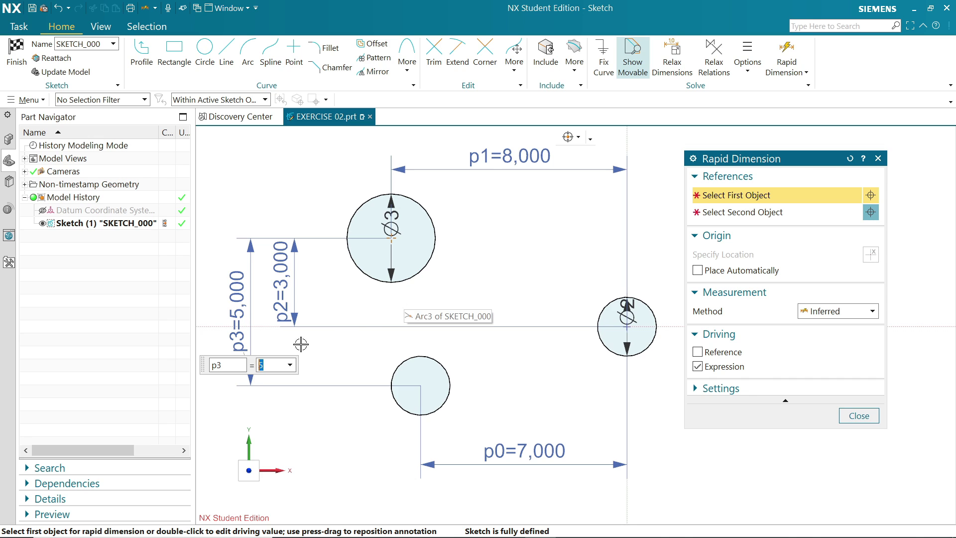
Offset the right, top and lower circles by 0.25 in
left_click(859, 415)
scroll(503, 336, "up", 3)
scroll(438, 307, "down", 3)
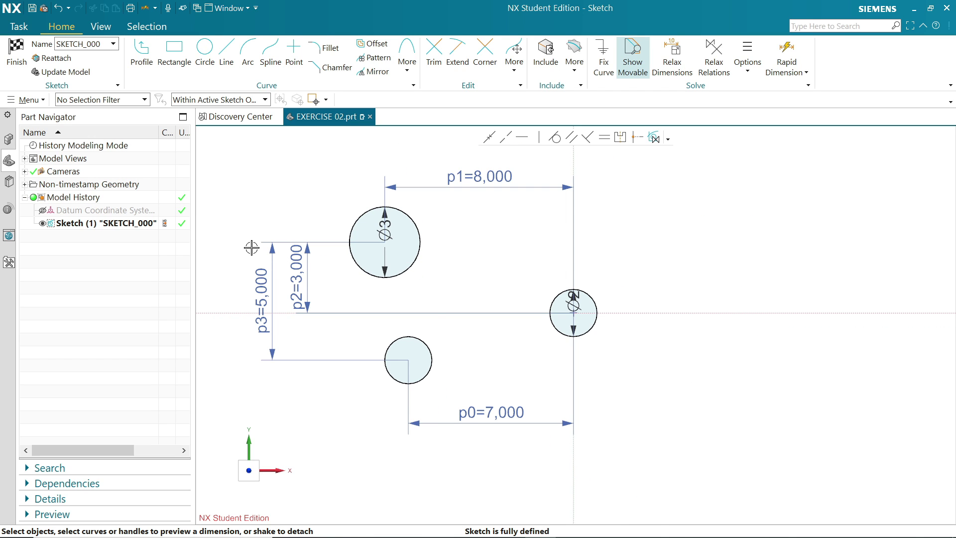
scroll(251, 248, "up", 1)
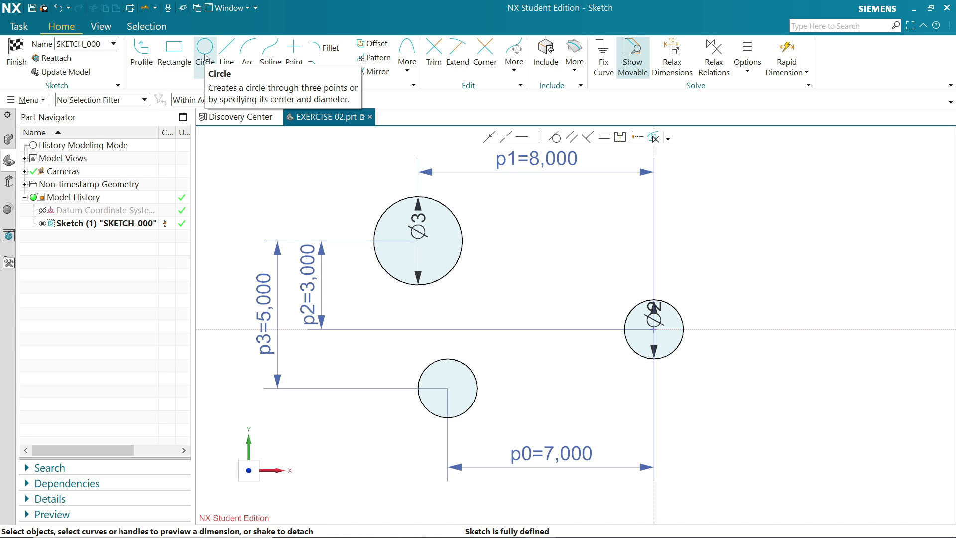
left_click(378, 45)
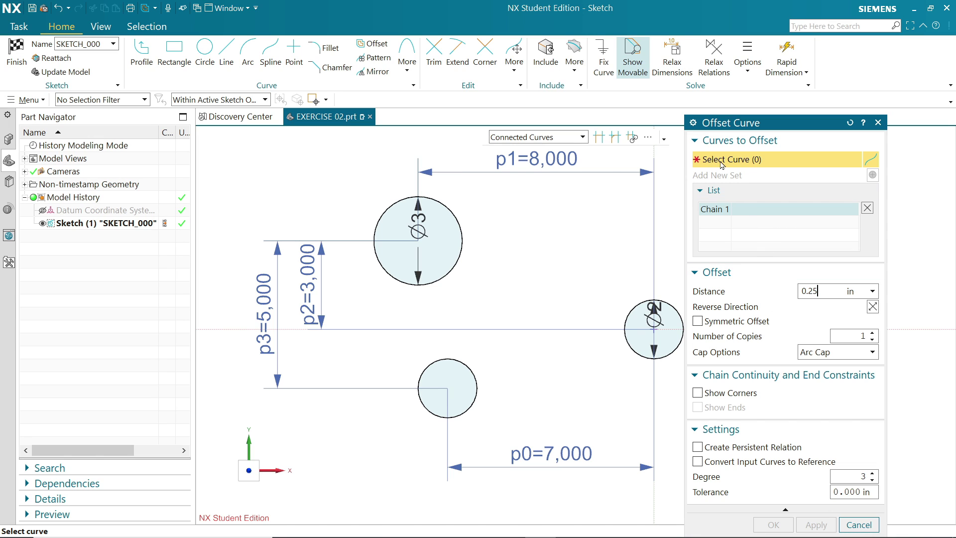
left_click(634, 356)
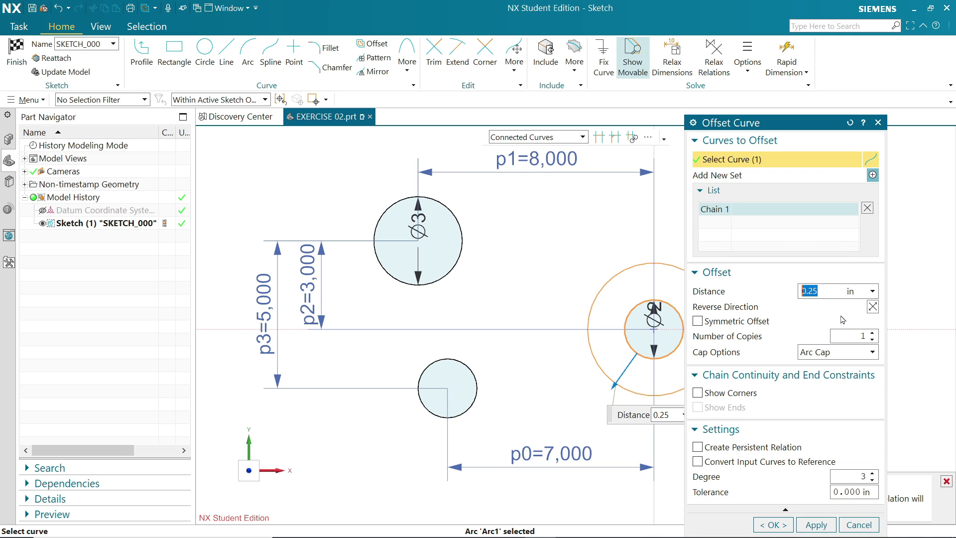
left_click(872, 306)
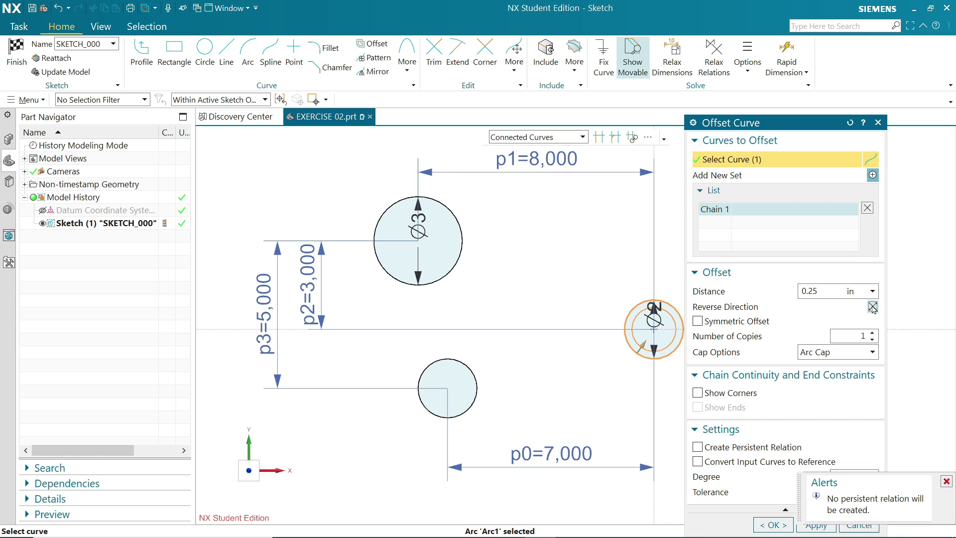
left_click(453, 257)
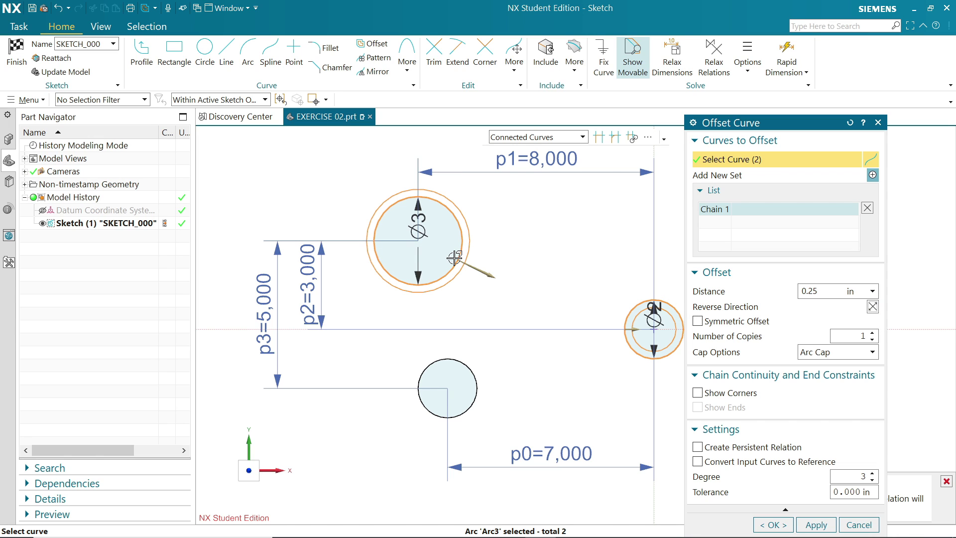
left_click(463, 365)
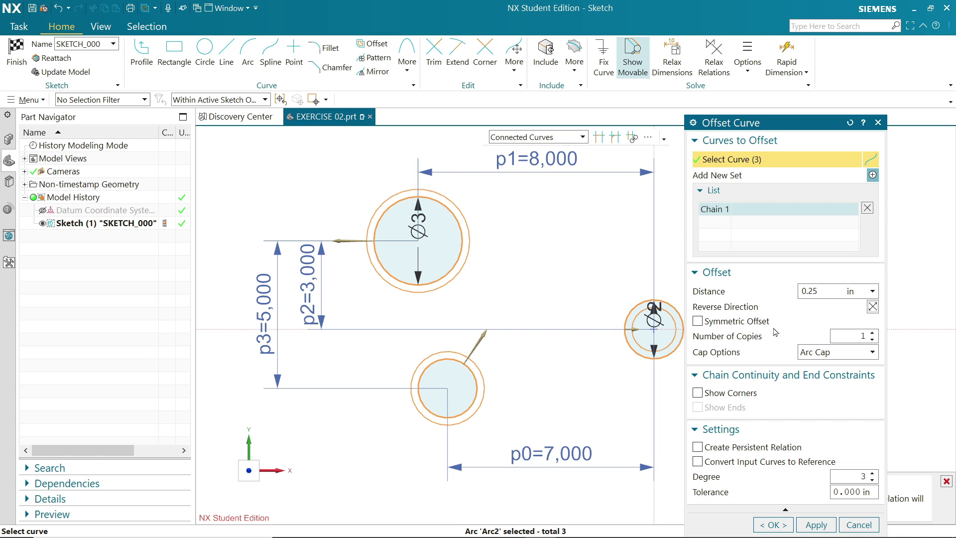
left_click(872, 307)
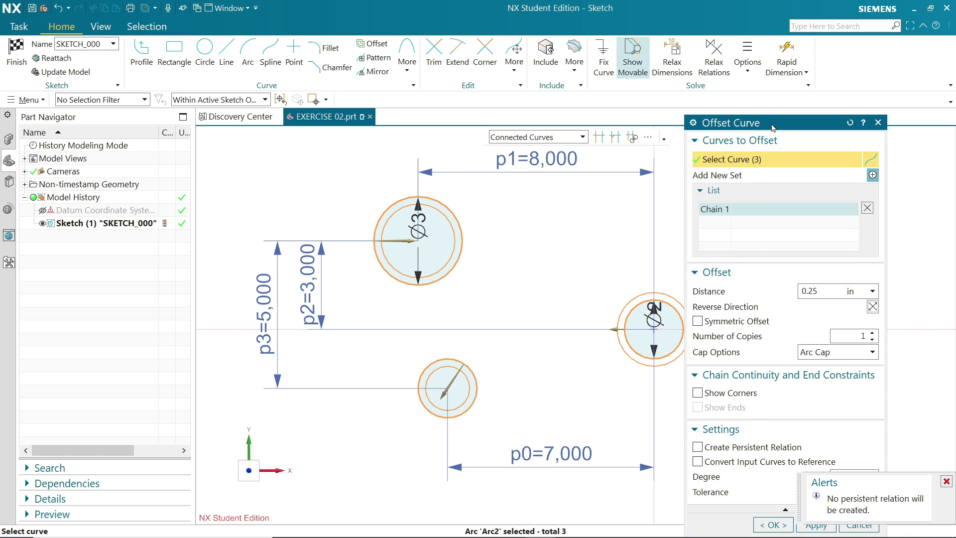
left_click_drag(772, 124, 774, 87)
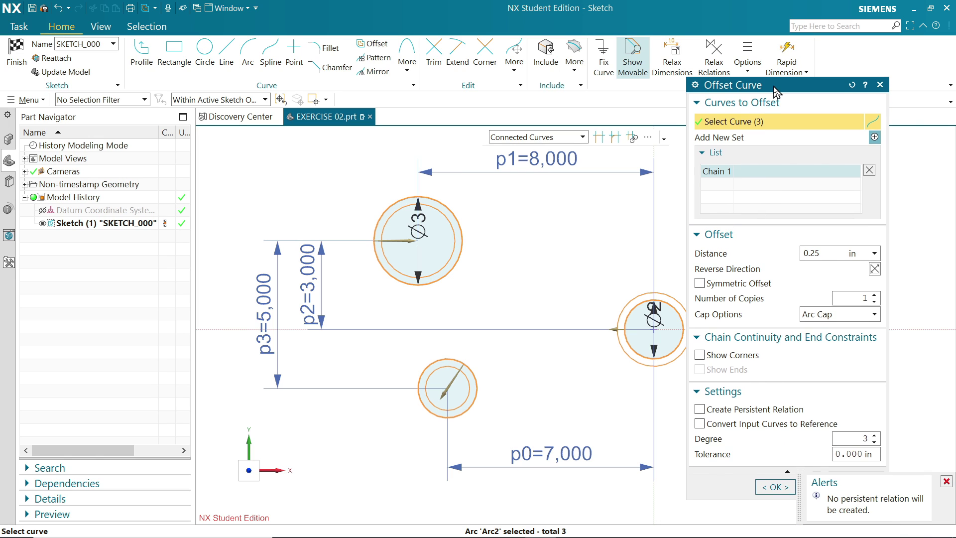
left_click(774, 488)
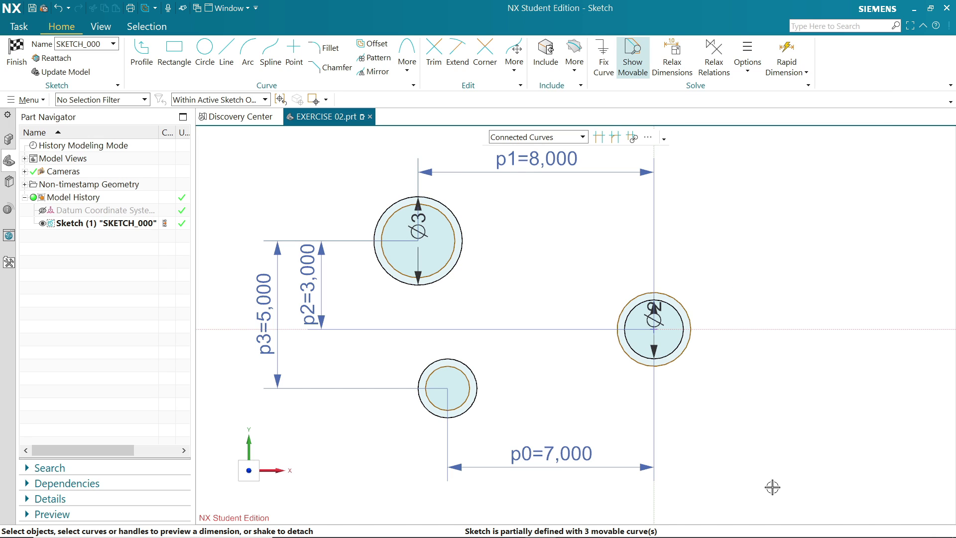
Replace the right circle's outer offset with a 0.25 in inward offset
left_click(684, 352)
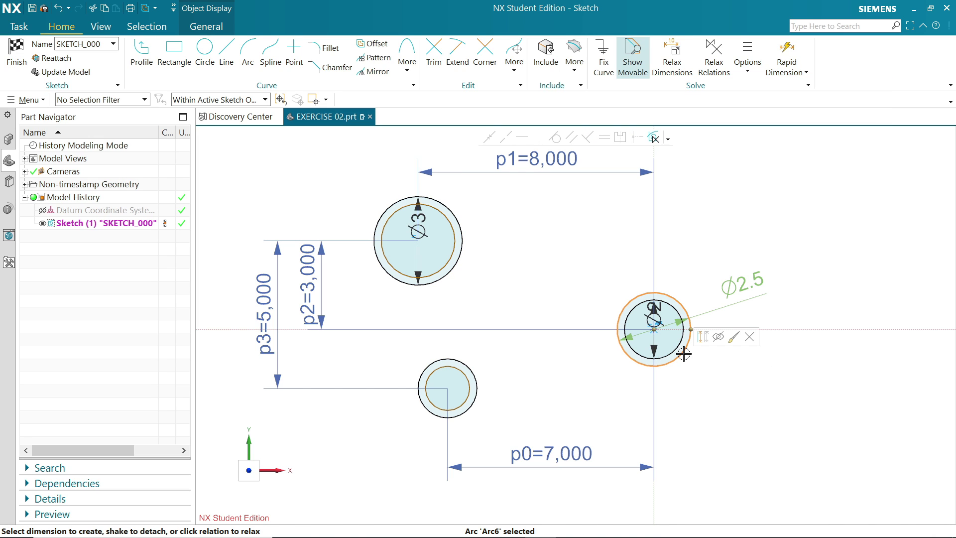
key("Delete")
left_click(373, 44)
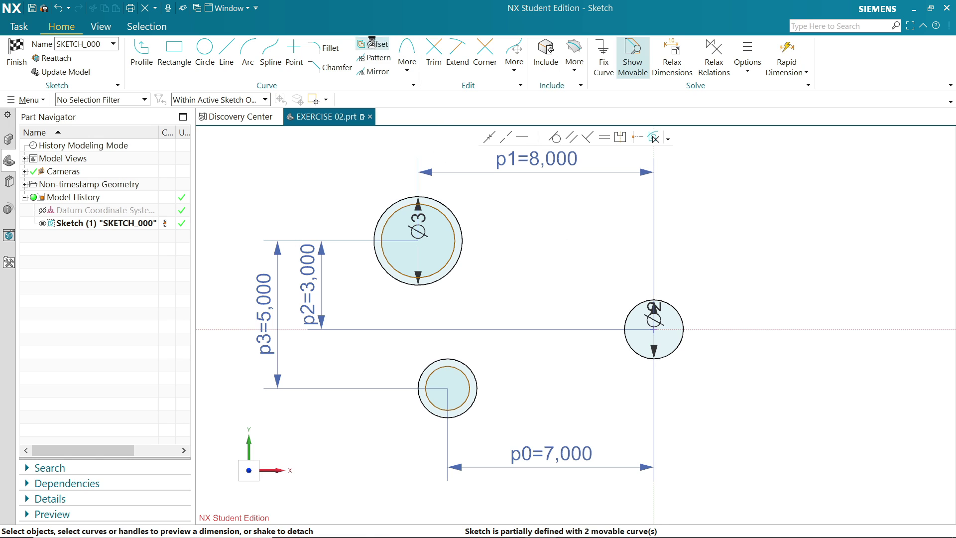
scroll(639, 357, "up", 5)
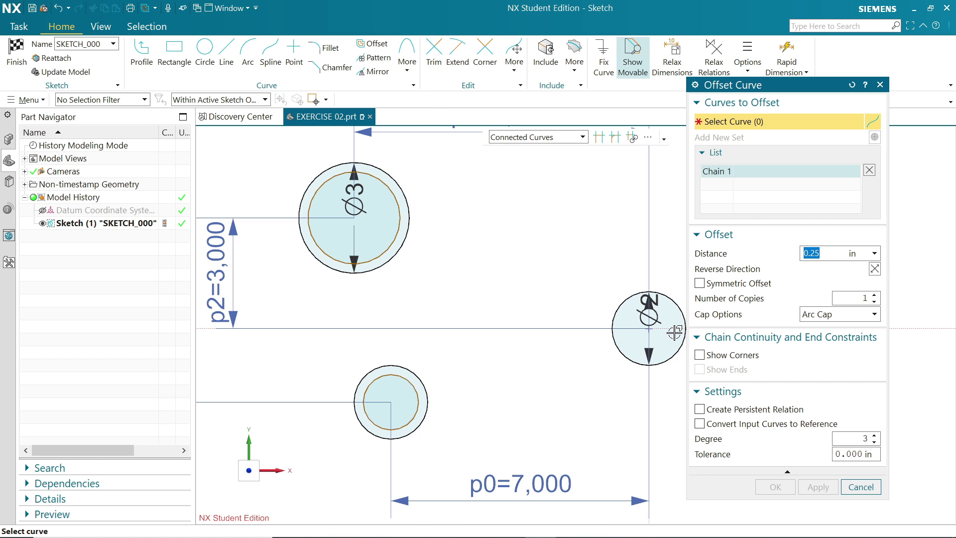
left_click(532, 366)
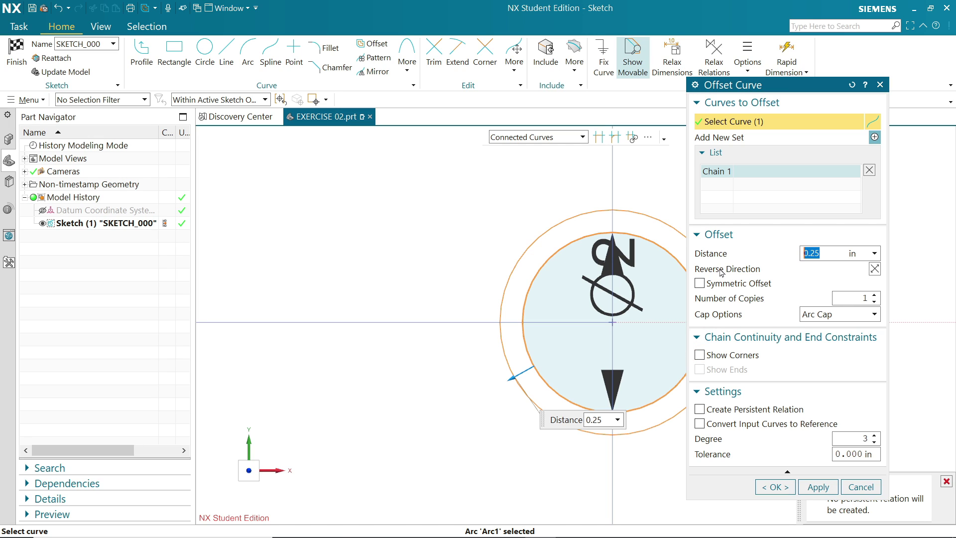
left_click(875, 270)
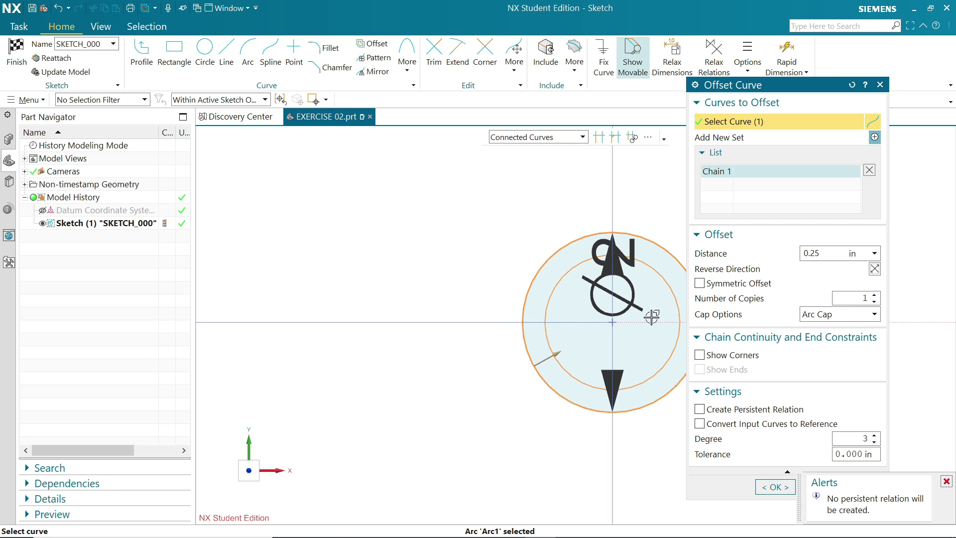
left_click(775, 488)
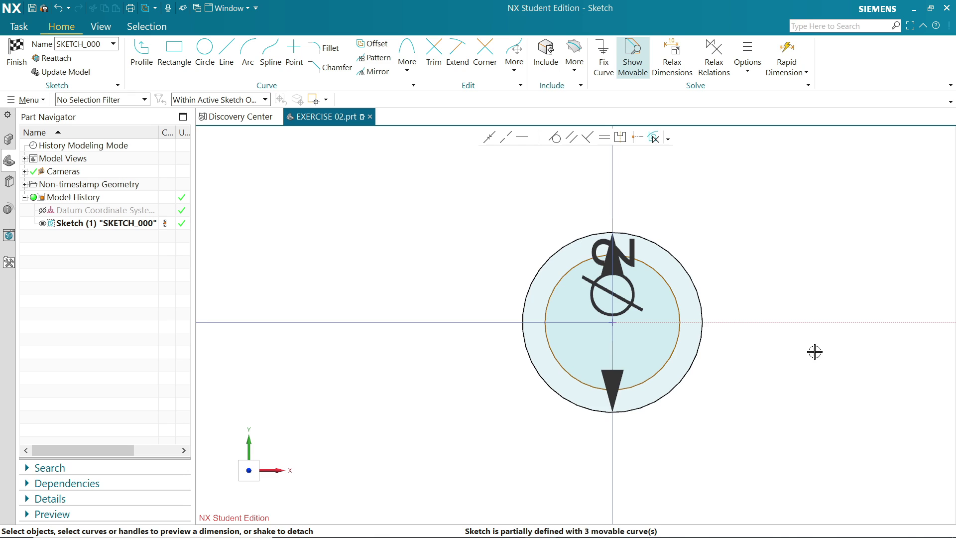
Move the ⌀2 label up-right of the right circle and the ⌀3 label up-left of the top circle
scroll(649, 326, "down", 5)
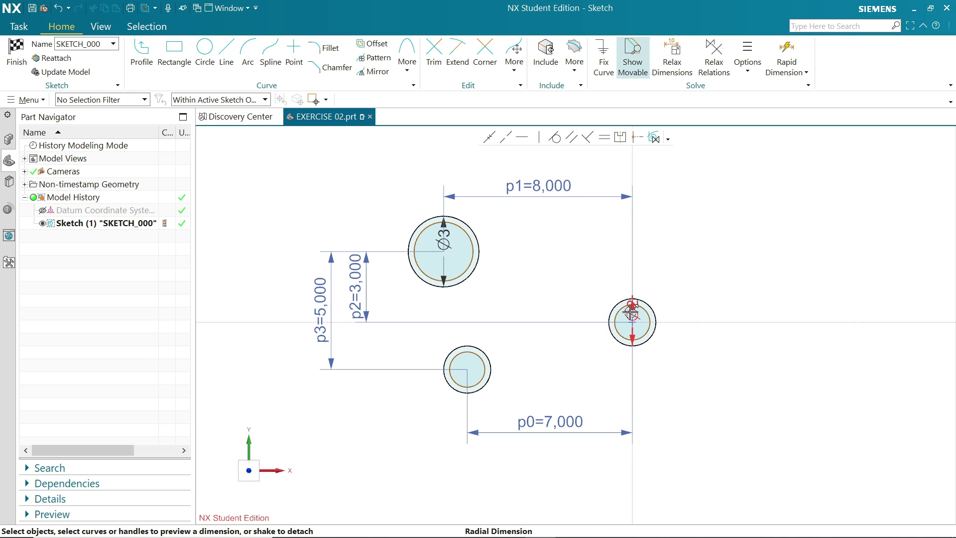
left_click(632, 308)
left_click(689, 257)
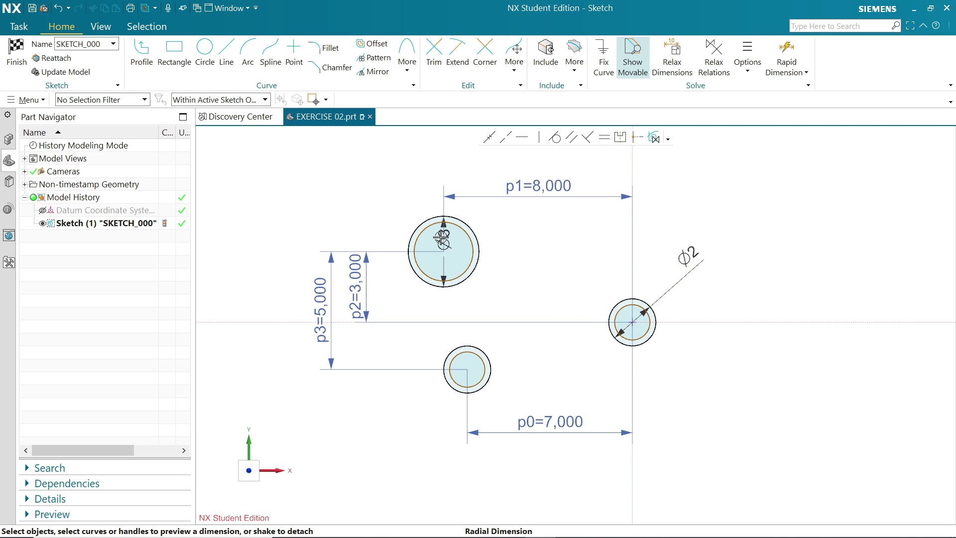
left_click(376, 190)
scroll(463, 291, "up", 2)
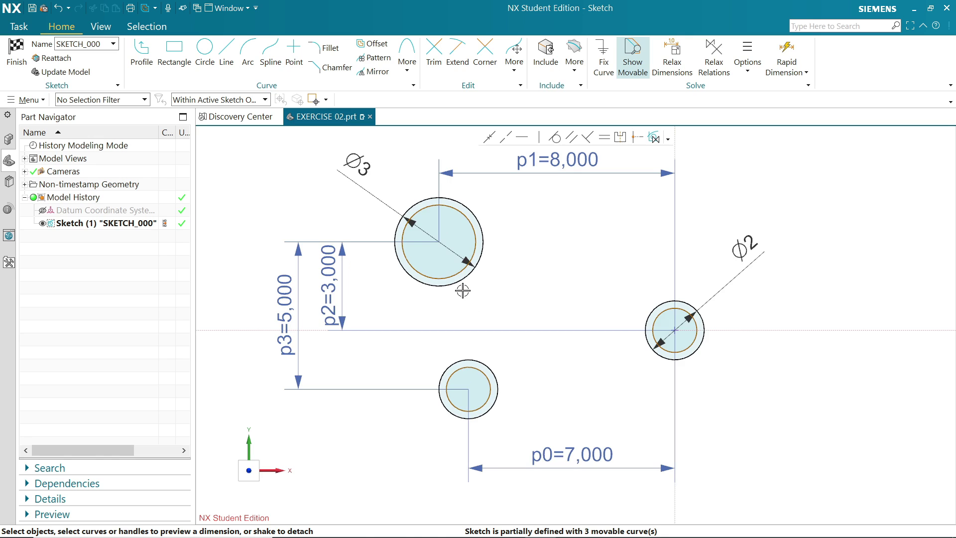
Draw an arc from the top boss circle to the right boss circle
left_click(248, 49)
scroll(505, 202, "up", 3)
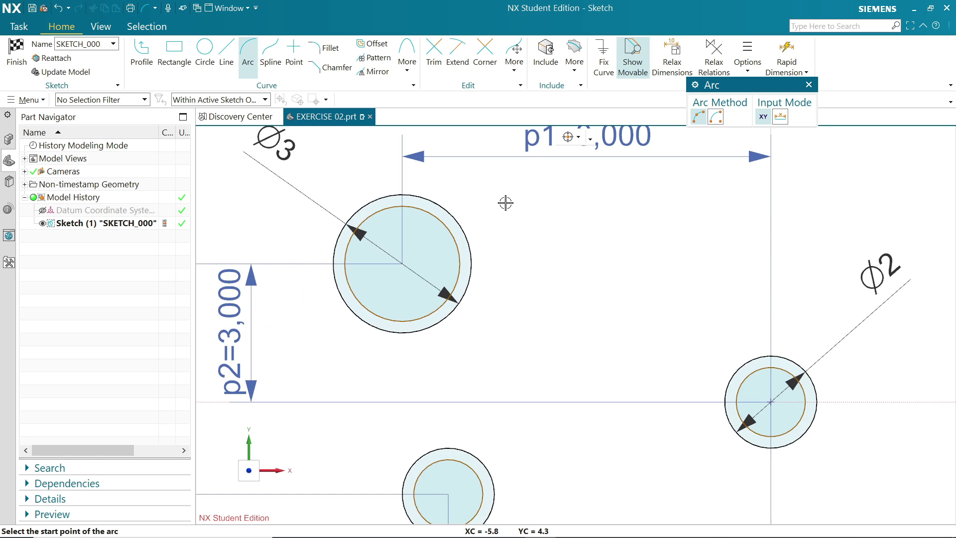
mouse_move(467, 240)
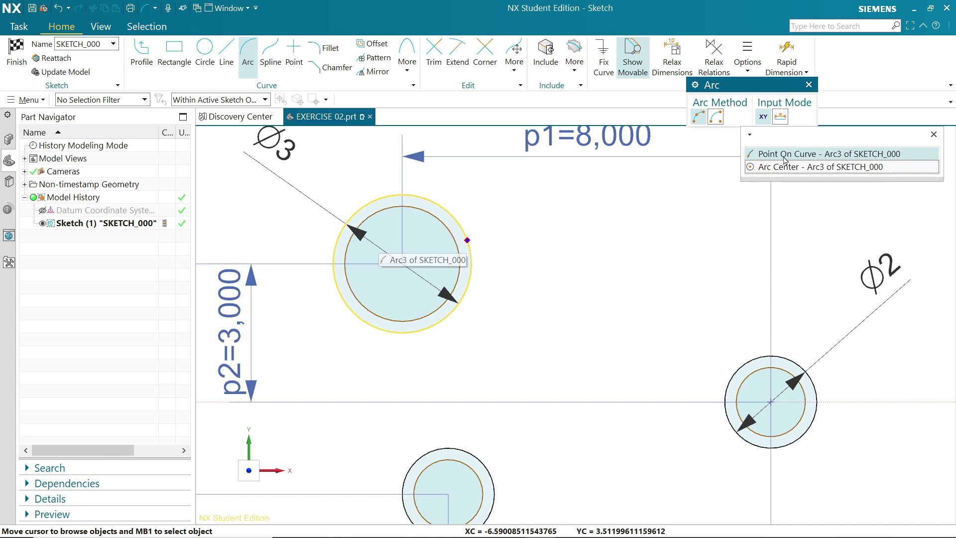
left_click(784, 157)
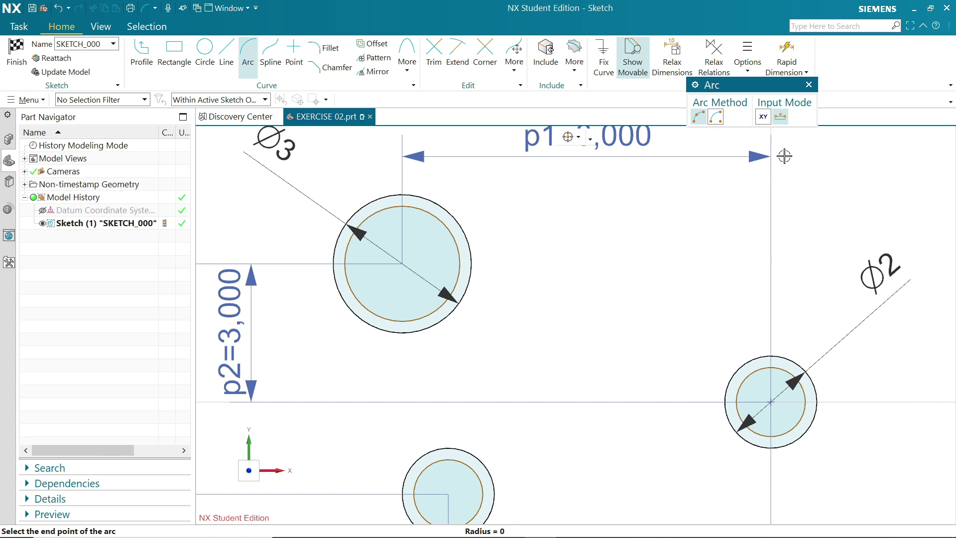
left_click(741, 367)
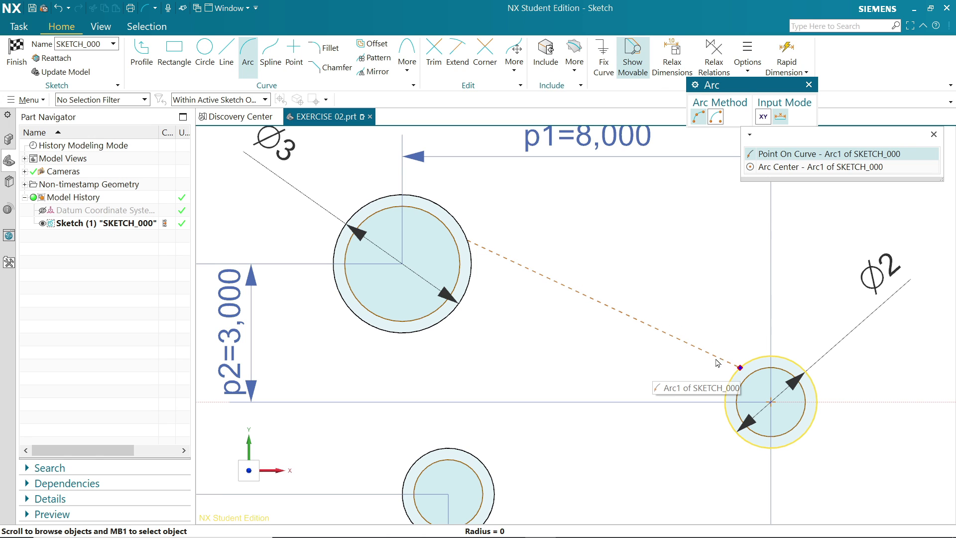
left_click(765, 154)
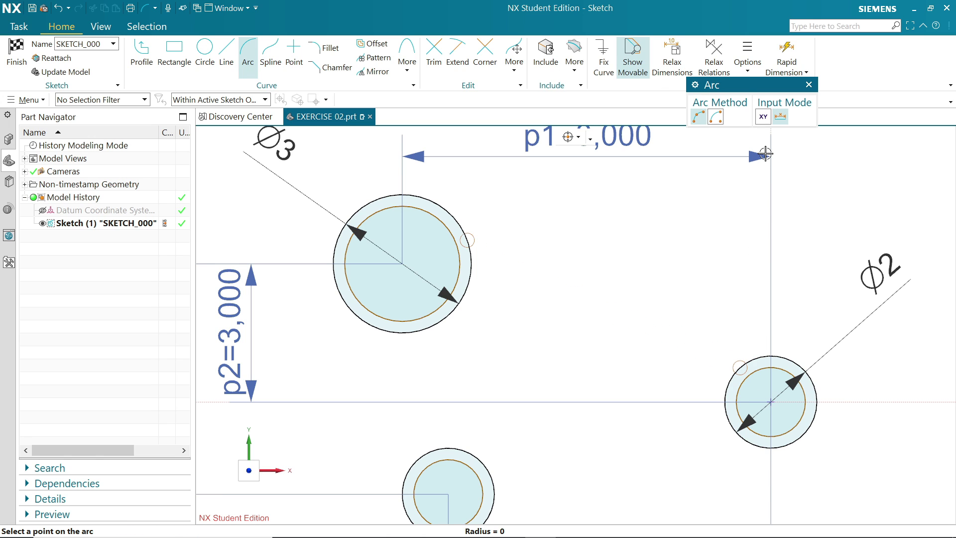
left_click(568, 307)
Draw arcs linking the top to the lower boss and the right to the lower boss
scroll(507, 357, "up", 2)
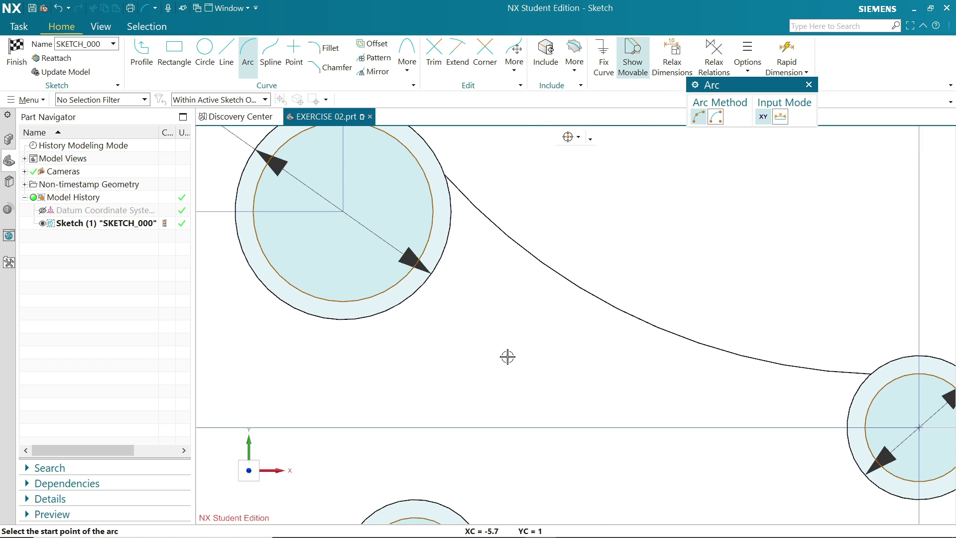
scroll(523, 391, "down", 5)
scroll(508, 390, "up", 4)
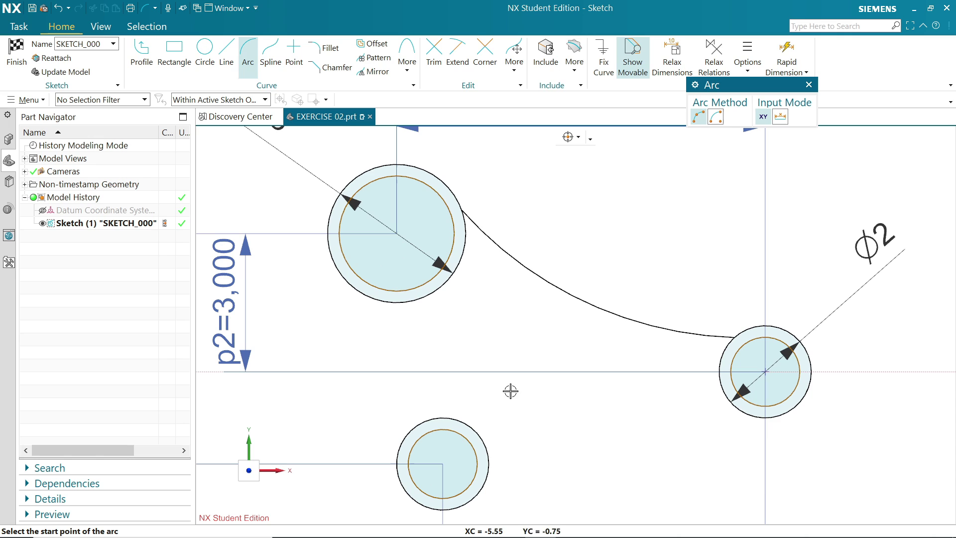
left_click(341, 273)
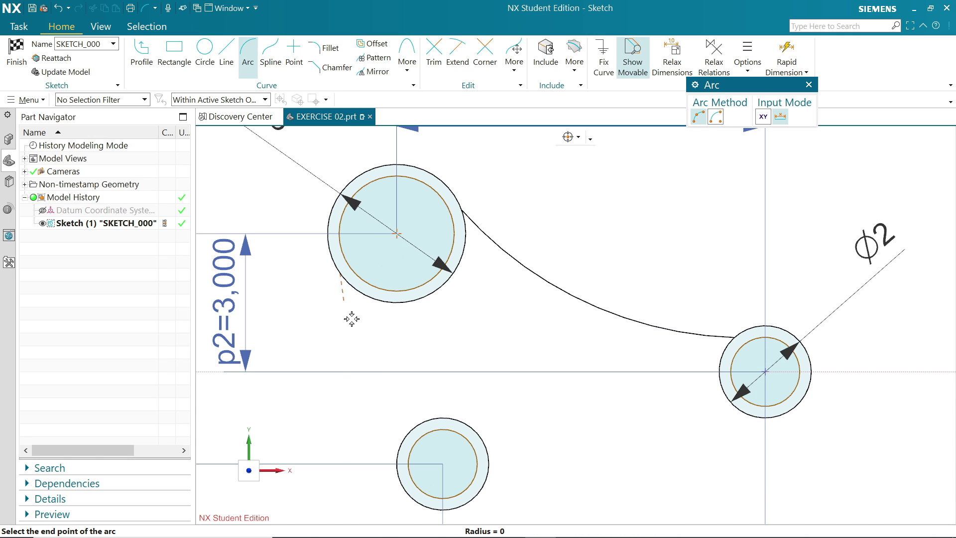
left_click(398, 448)
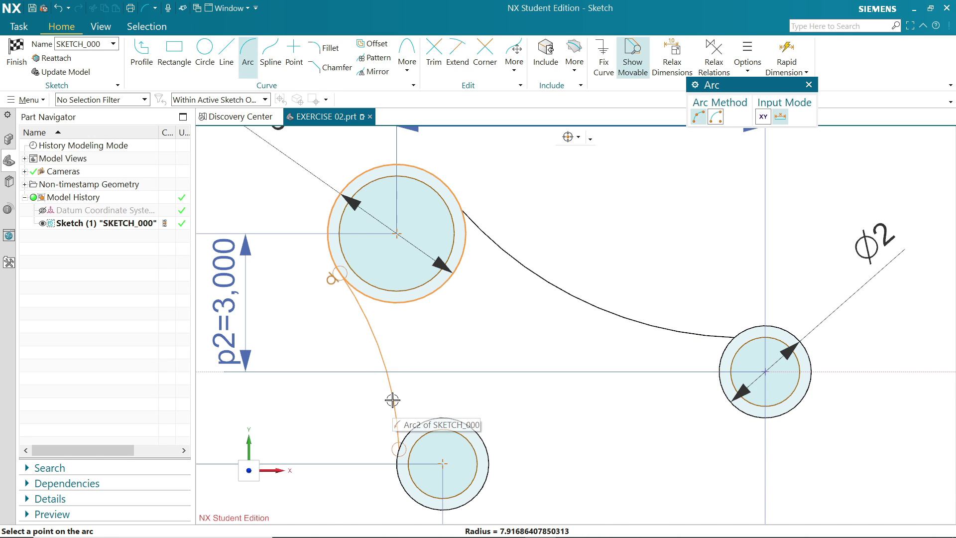
left_click(390, 397)
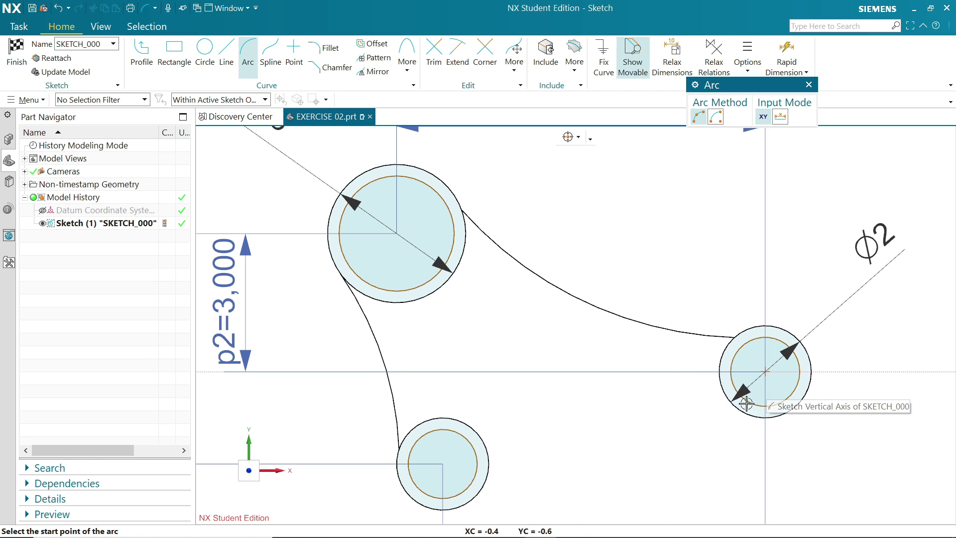
left_click(756, 417)
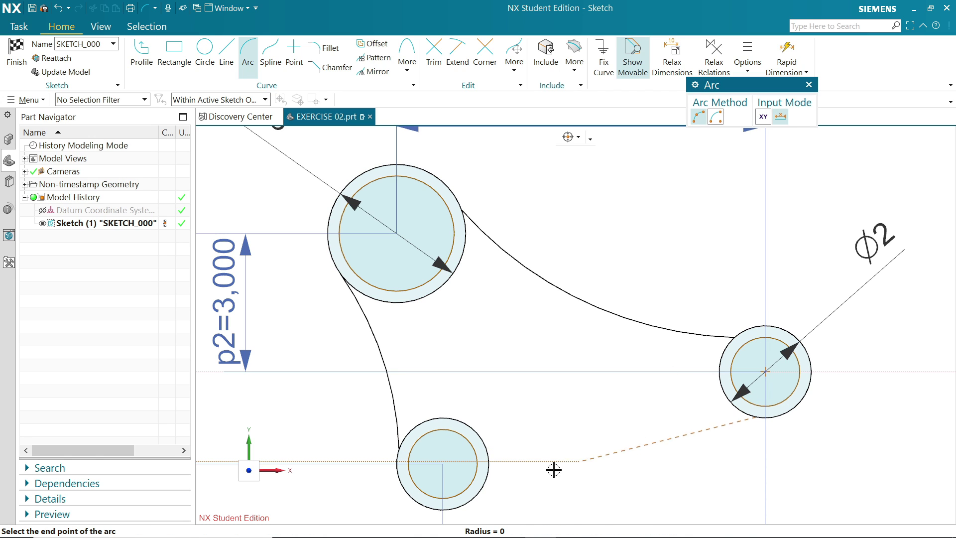
left_click(482, 487)
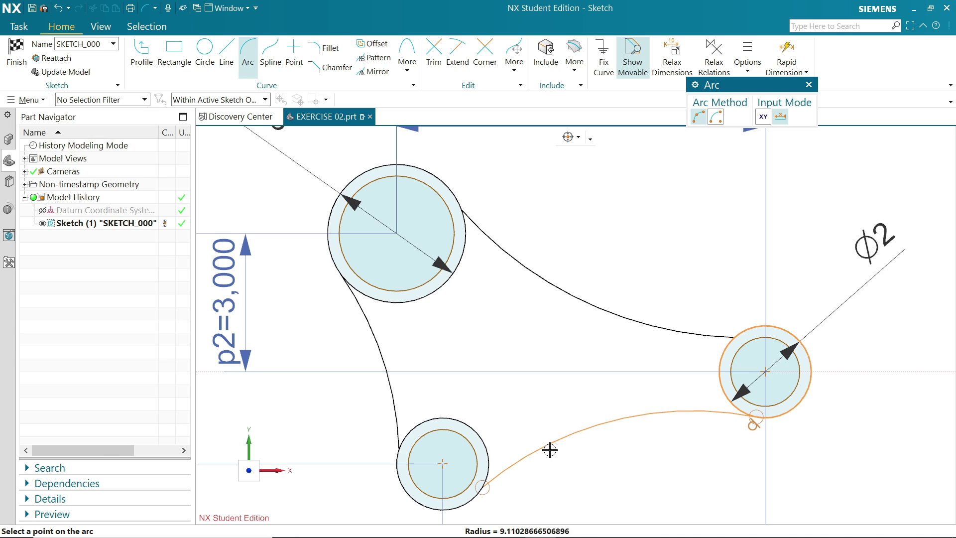
left_click(565, 439)
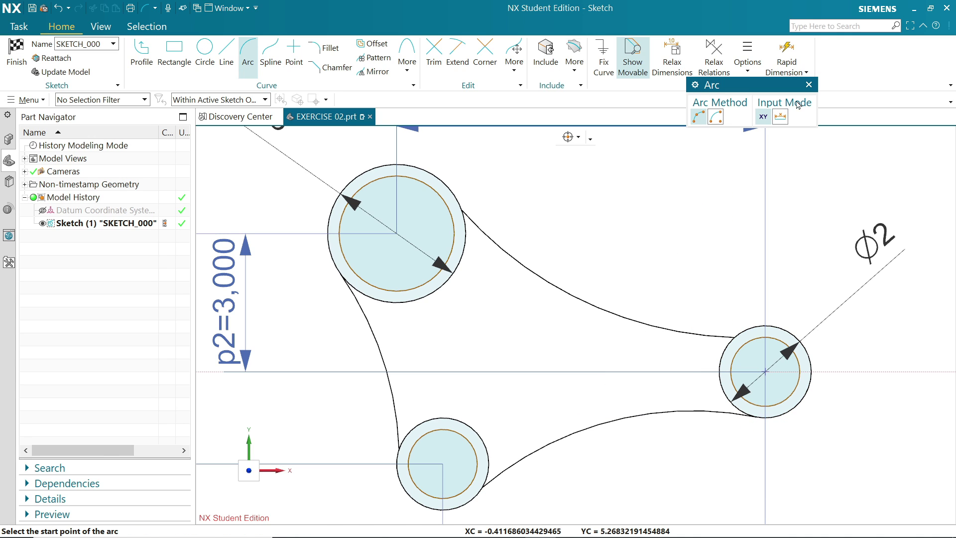
left_click(809, 85)
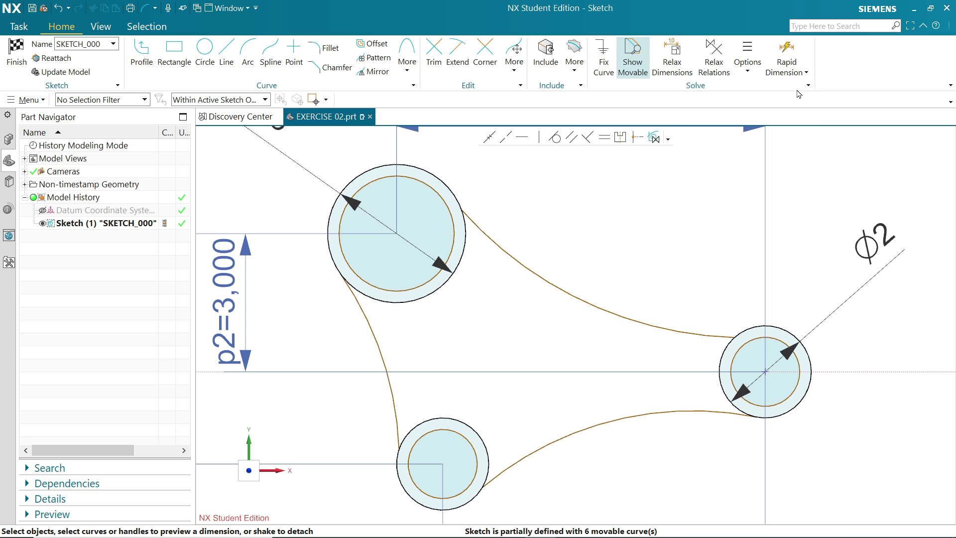
left_click(787, 51)
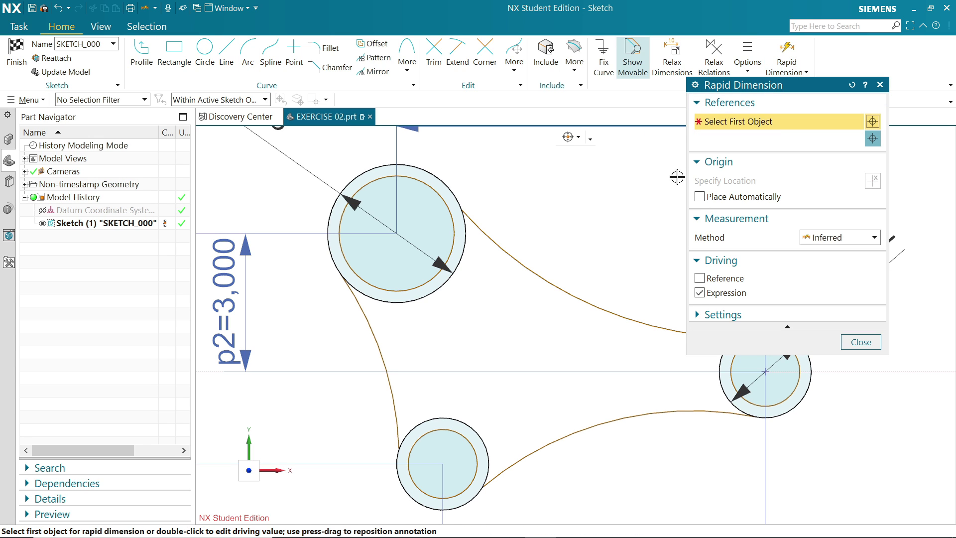
left_click(553, 279)
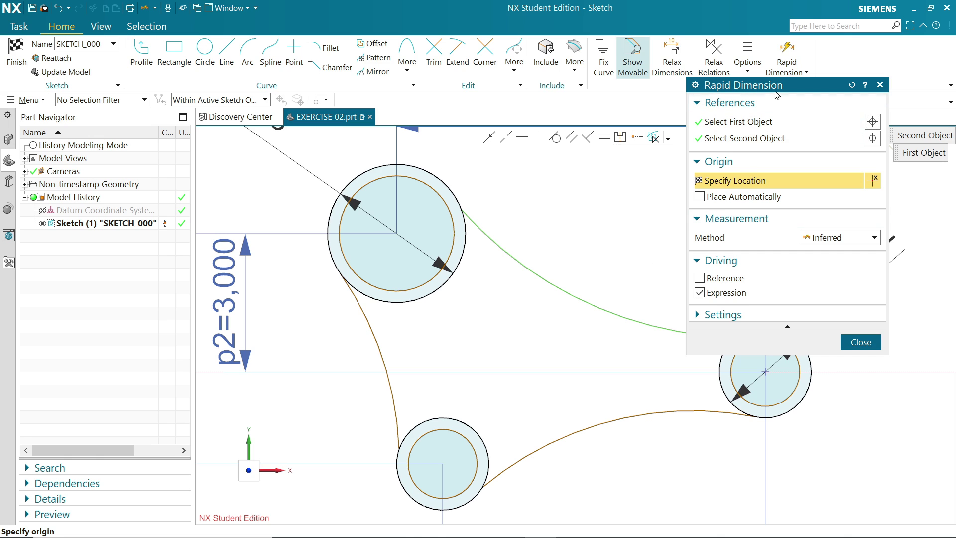
left_click_drag(783, 84, 248, 103)
scroll(595, 205, "up", 2)
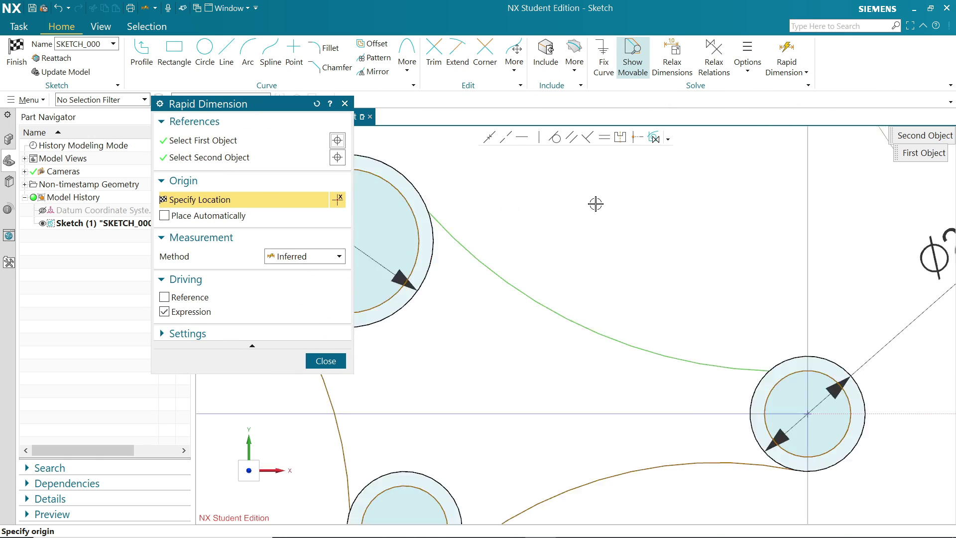
scroll(596, 203, "down", 3)
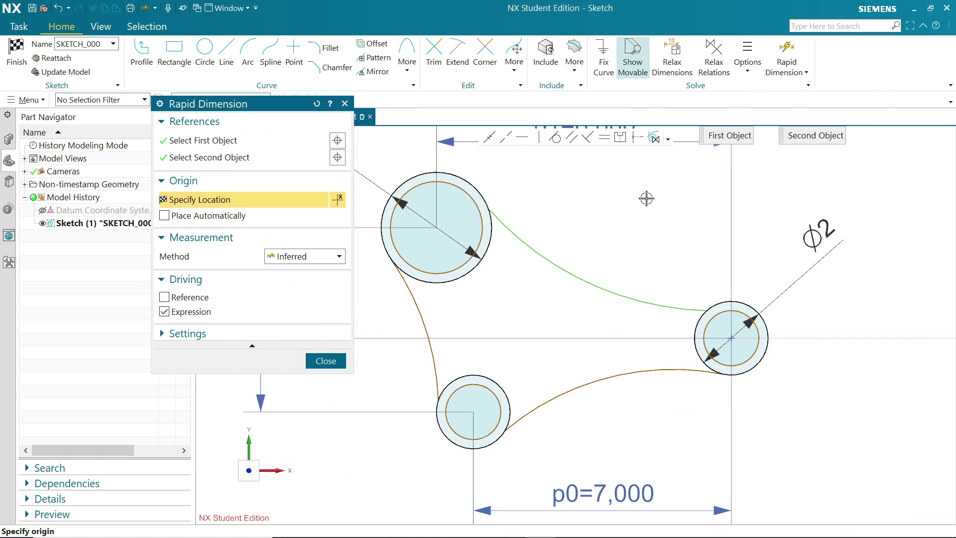
key("Escape")
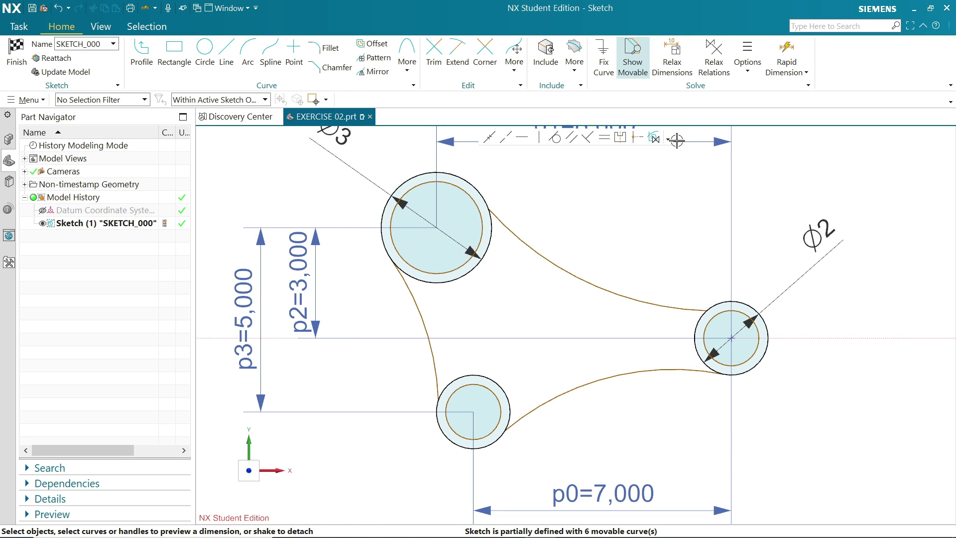
Set the arc radii: lower arc 7, left arc 4, upper arc 10
left_click(787, 48)
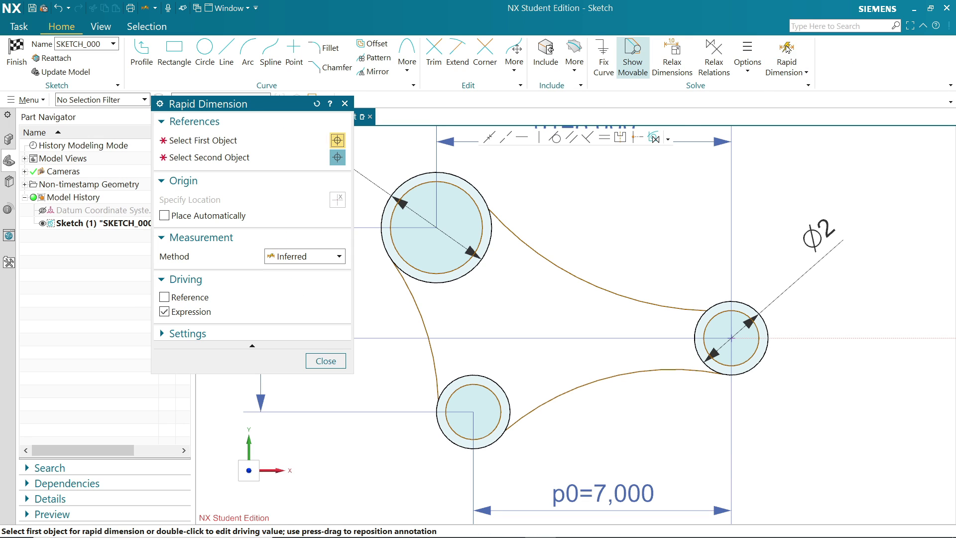
left_click(593, 386)
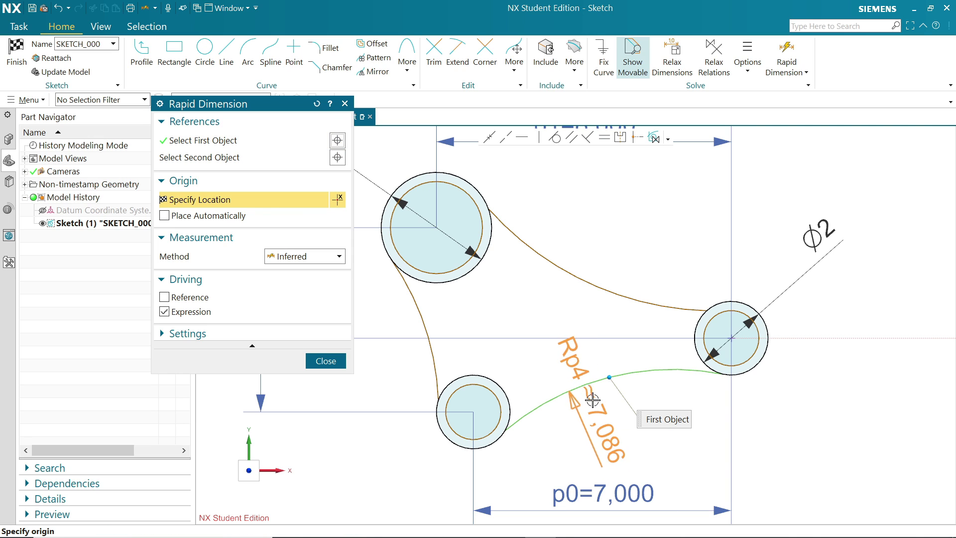
left_click(598, 411)
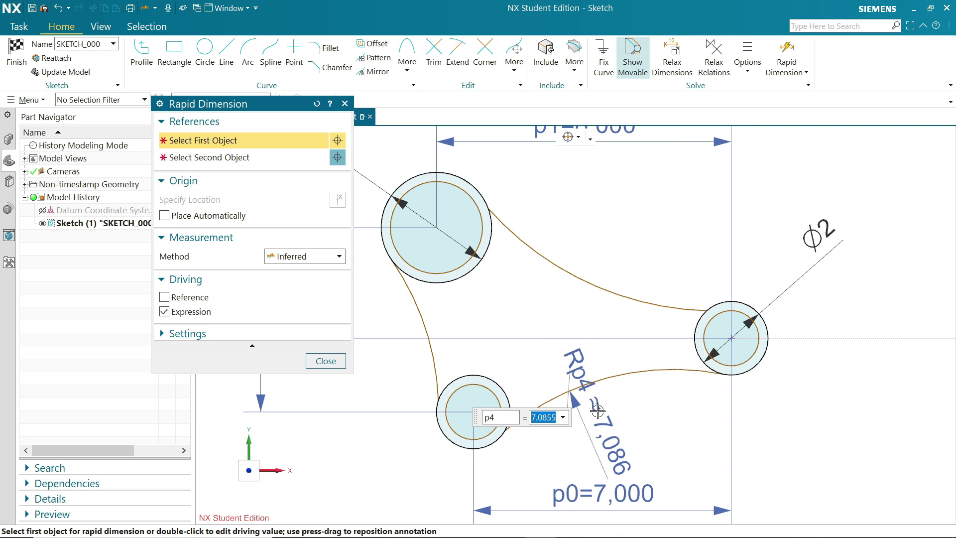
type("7")
key("Return")
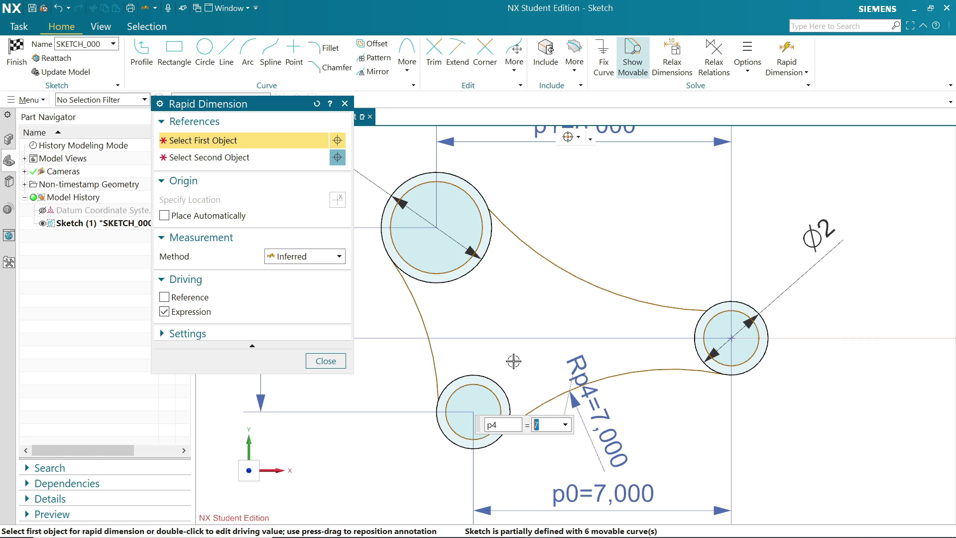
left_click(423, 319)
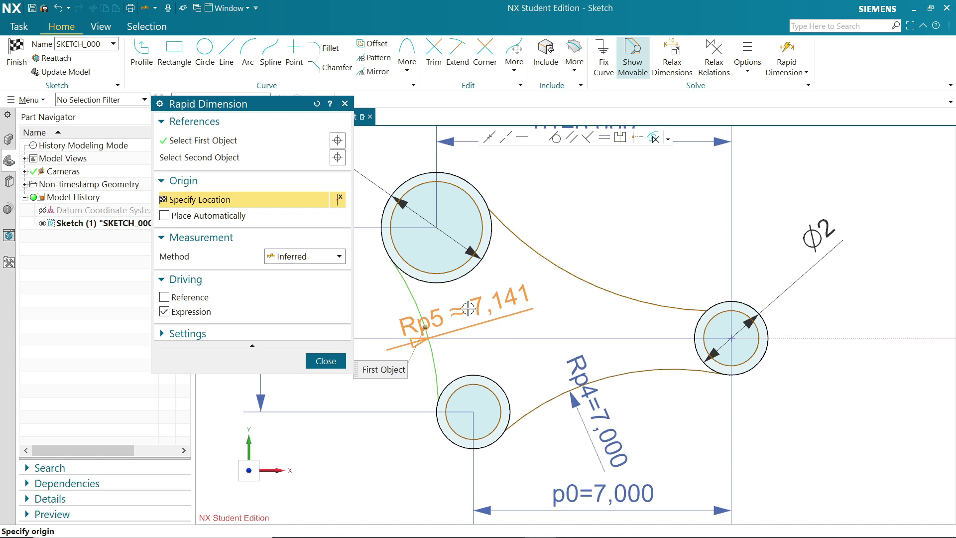
left_click(470, 307)
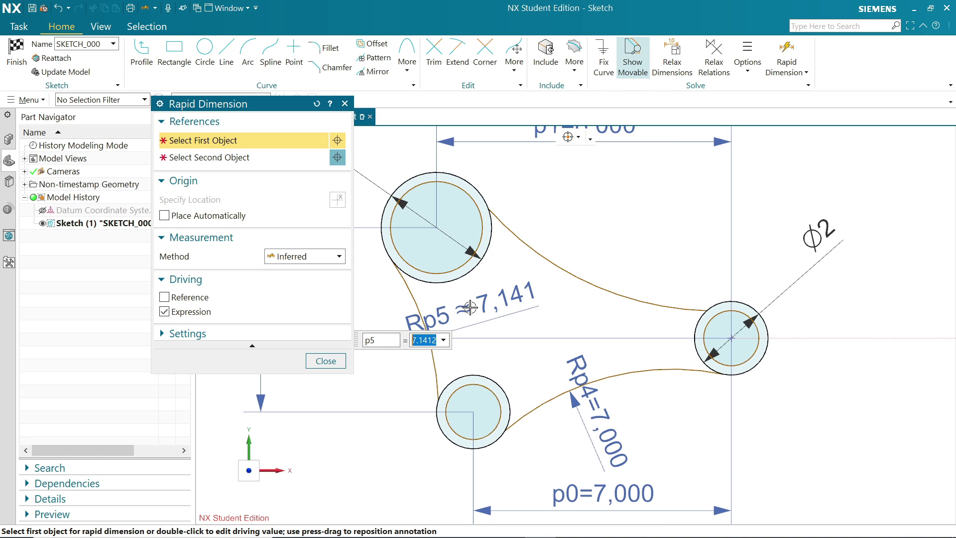
type("4")
key("Return")
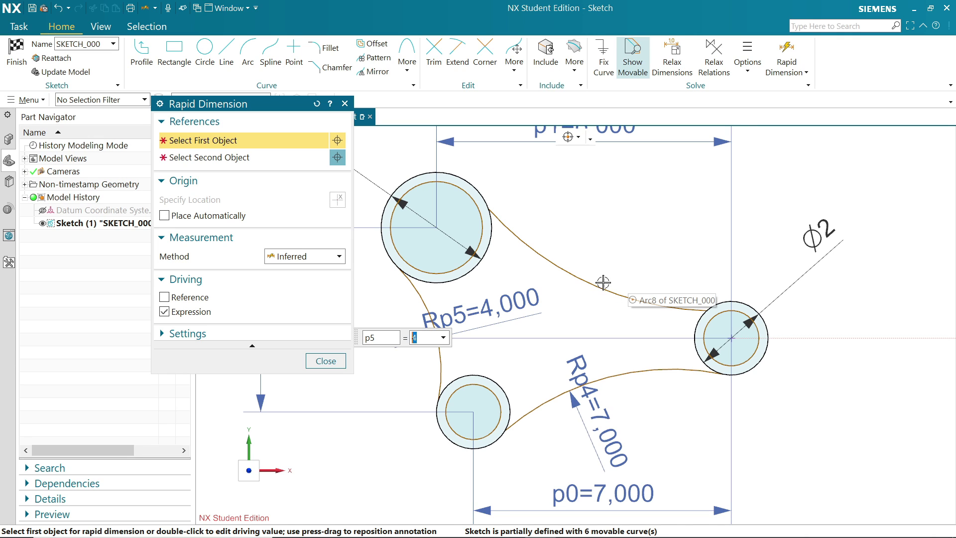
left_click(586, 279)
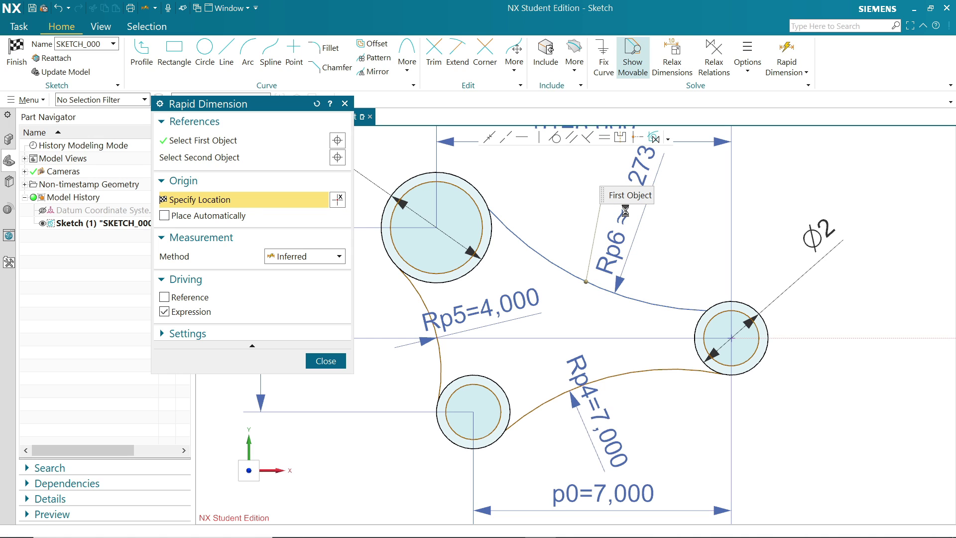
left_click(625, 211)
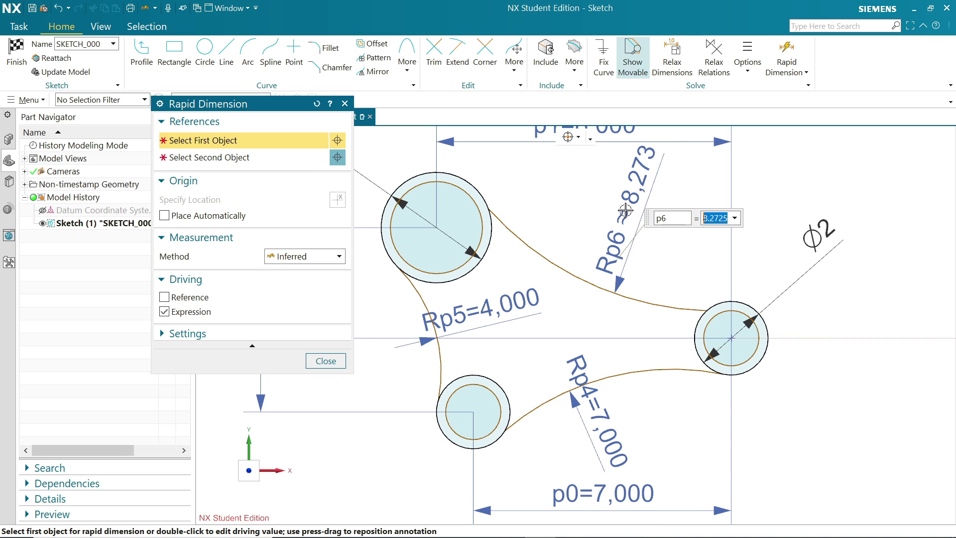
type("10")
key("Return")
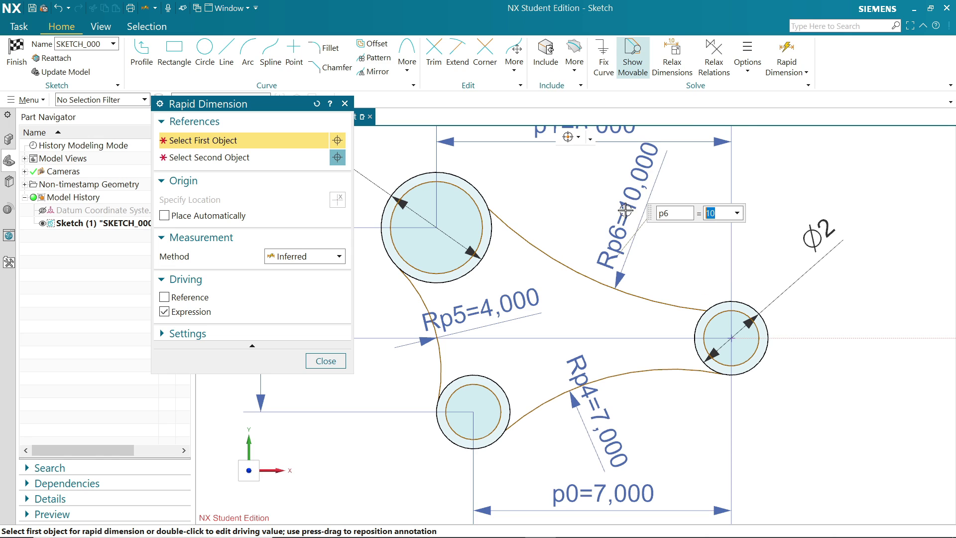
left_click(324, 361)
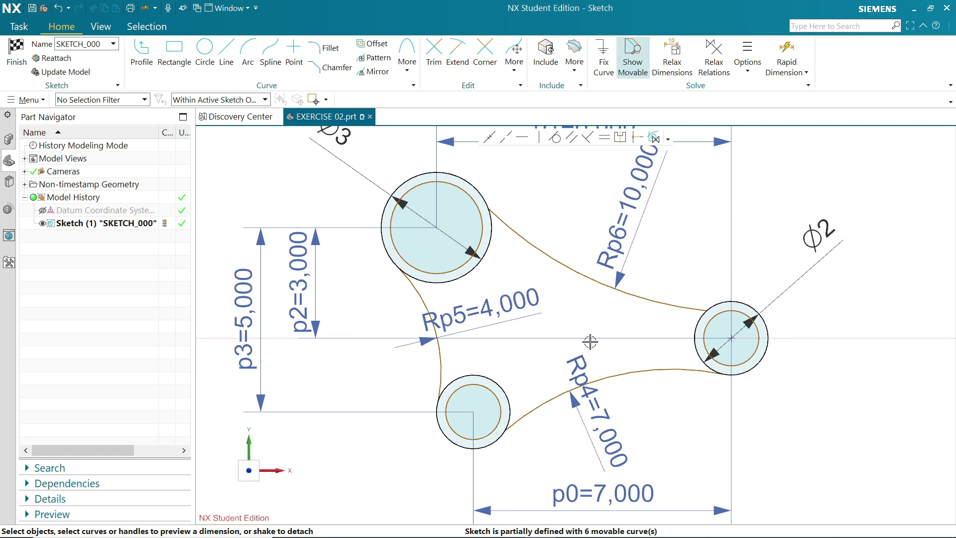
Constrain the lower Rp4 arc tangent to the lower boss and the upper Rp6 arc to the right boss
scroll(512, 420, "up", 3)
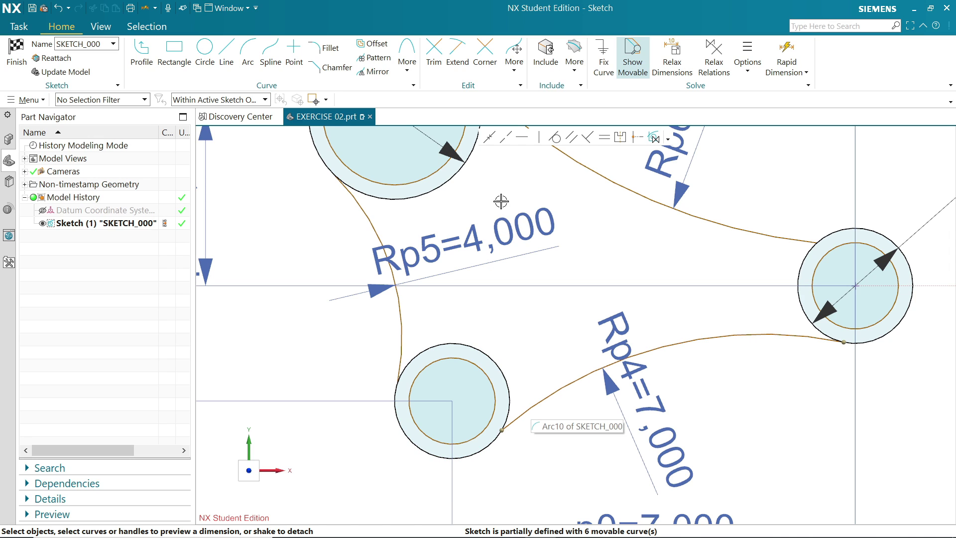
left_click(555, 139)
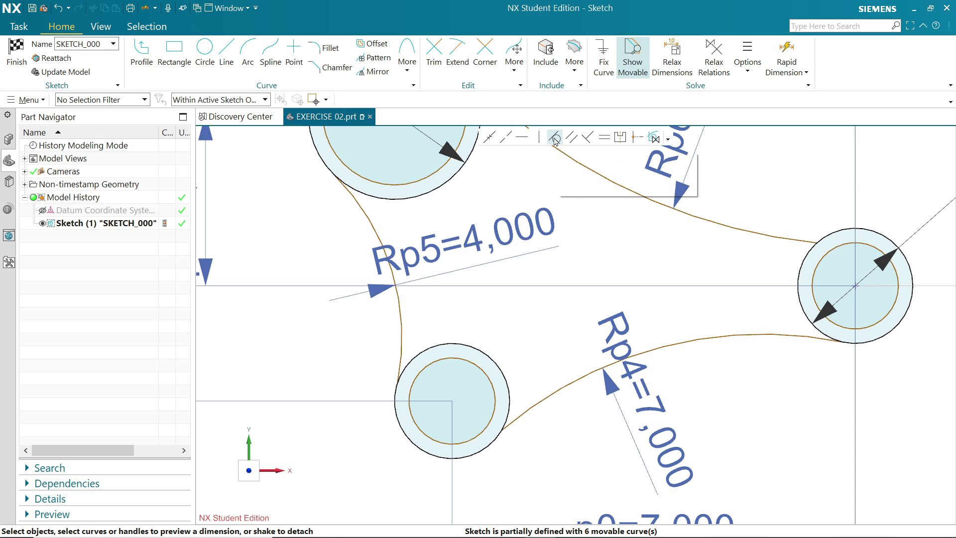
left_click(517, 418)
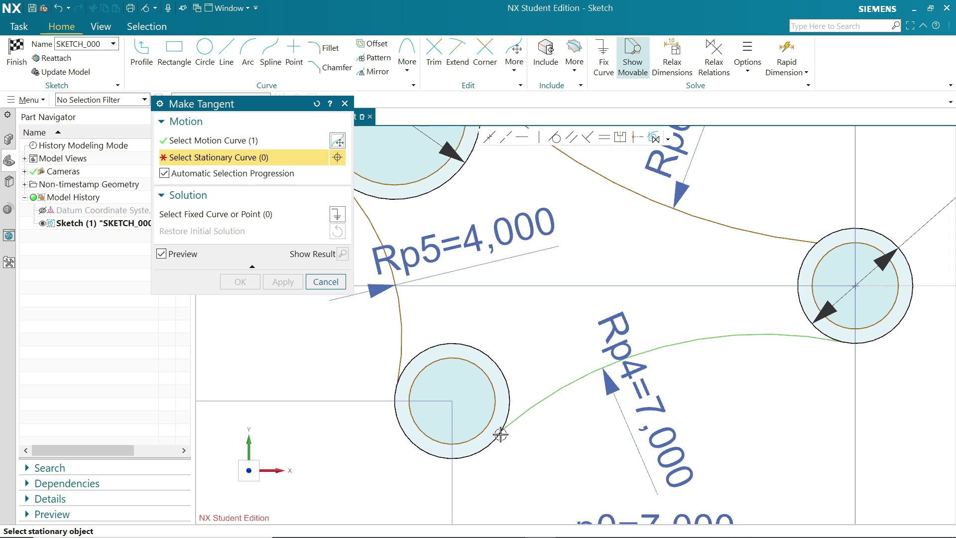
left_click(490, 444)
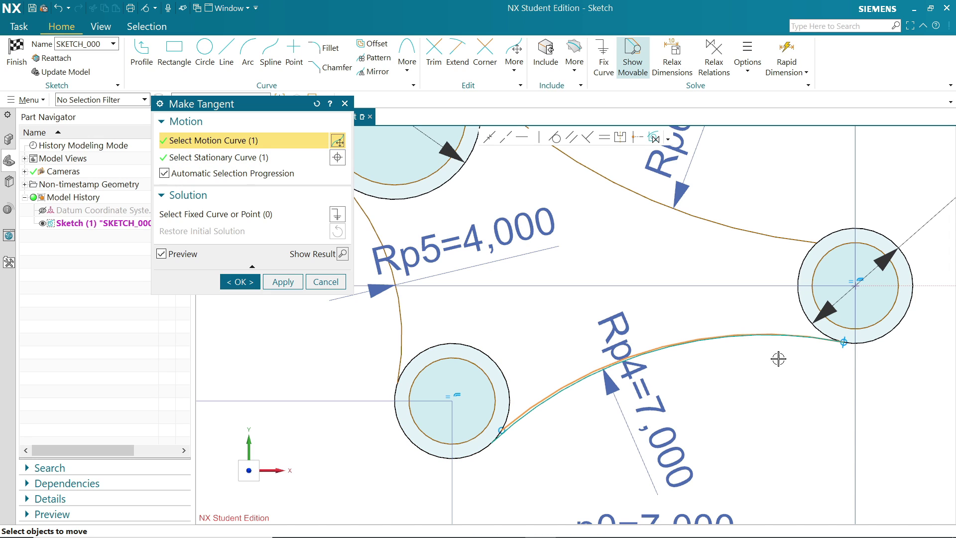
left_click(281, 284)
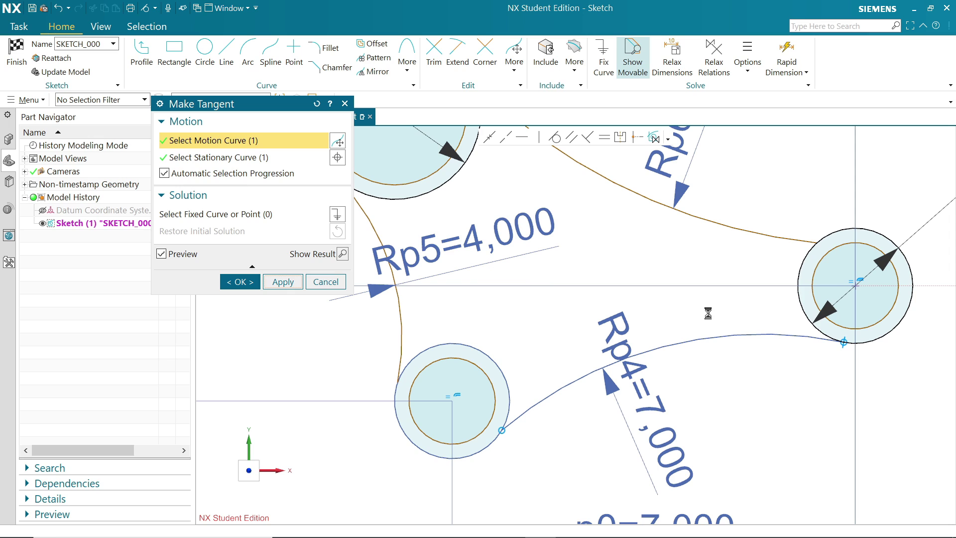
left_click(798, 242)
left_click(838, 230)
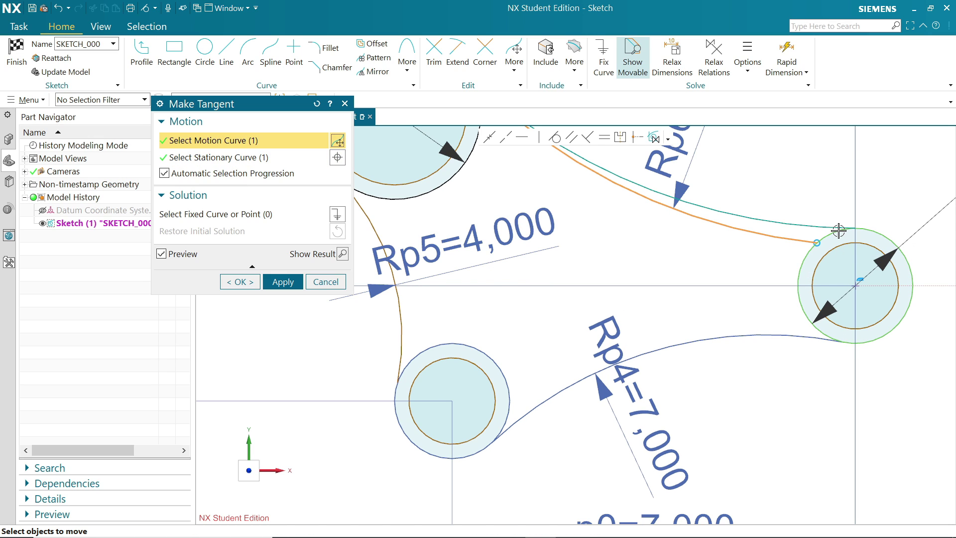
left_click(290, 283)
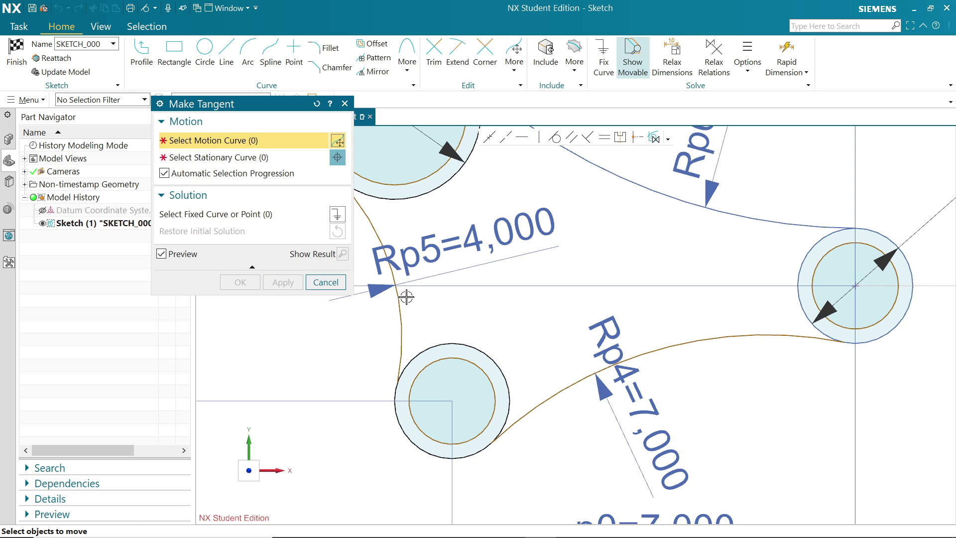
Make the Rp4 arc tangent to the right boss circle
scroll(755, 294, "down", 2)
scroll(850, 350, "up", 3)
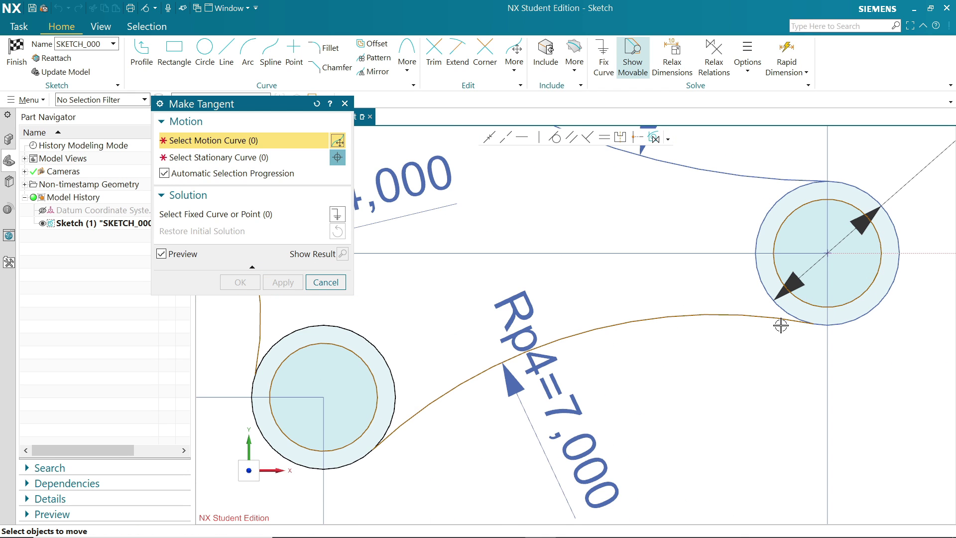
left_click(773, 319)
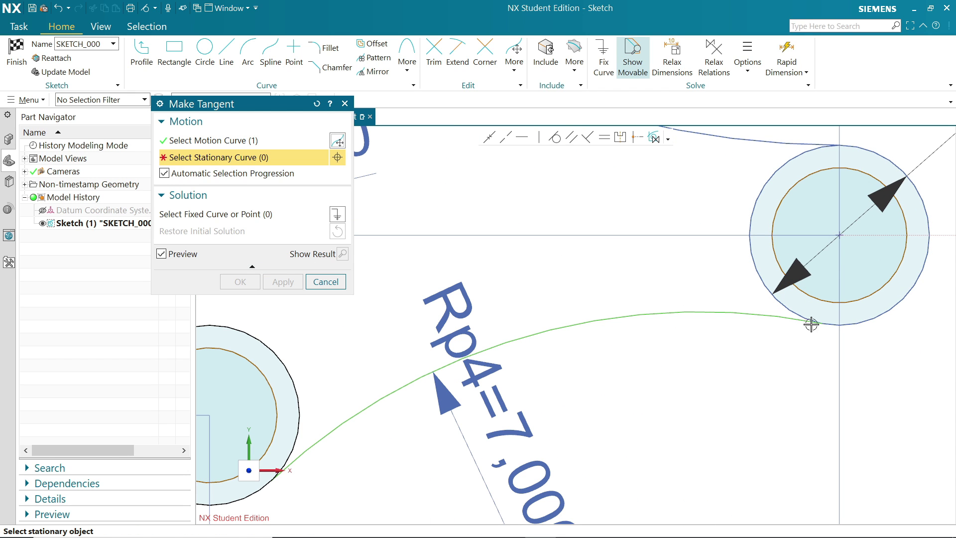
left_click(847, 323)
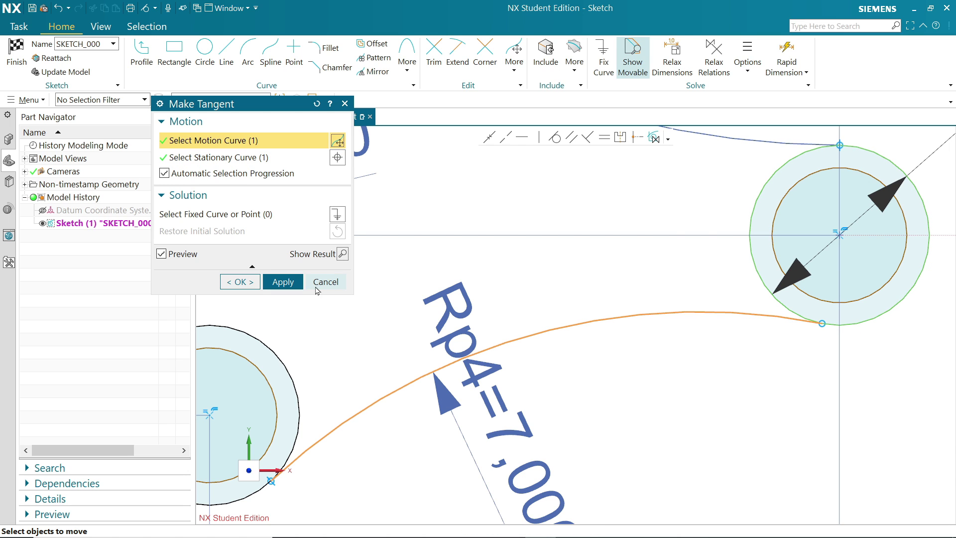
left_click(282, 281)
Make the upper-left boss circle tangent to the upper arc
scroll(759, 316, "up", 2)
scroll(758, 316, "down", 4)
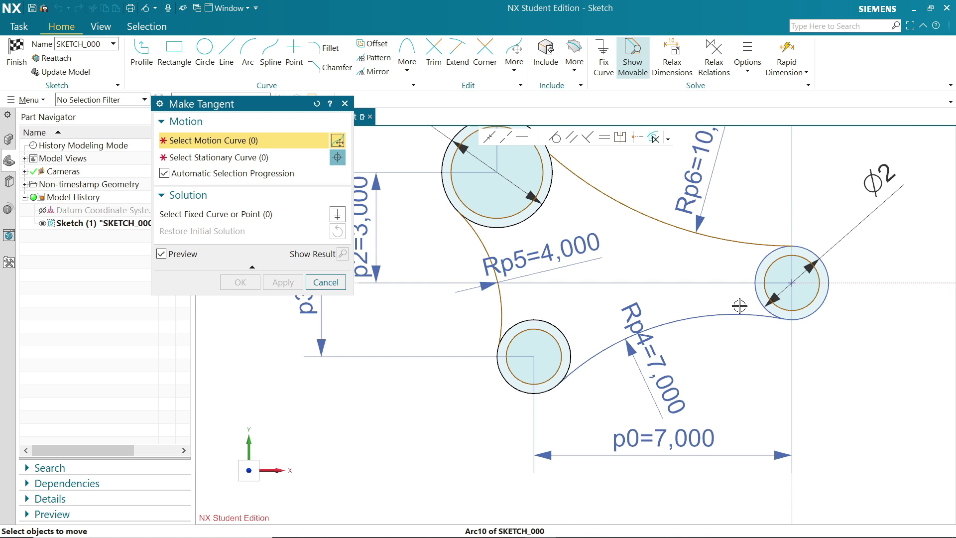
scroll(641, 273, "up", 3)
scroll(617, 267, "down", 3)
scroll(559, 252, "up", 2)
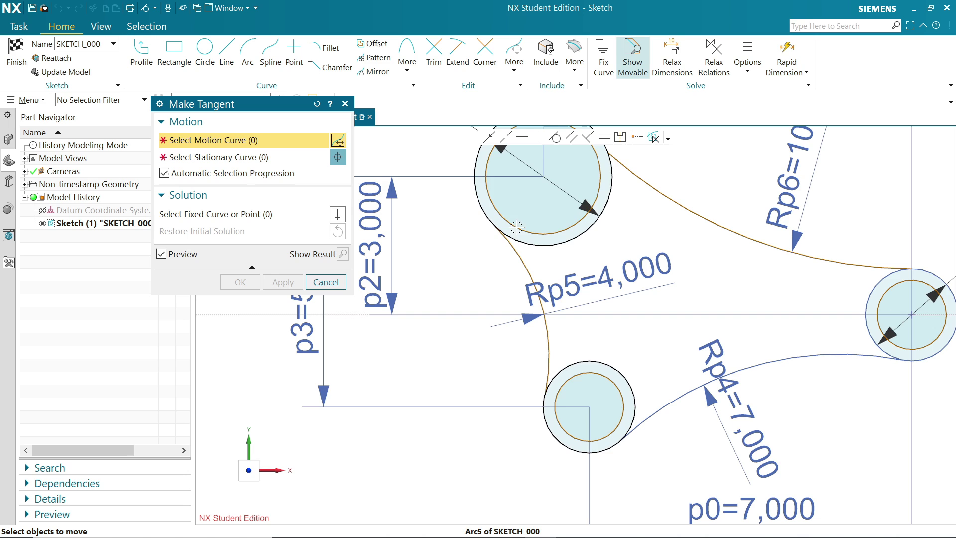
scroll(516, 227, "down", 2)
scroll(603, 163, "up", 5)
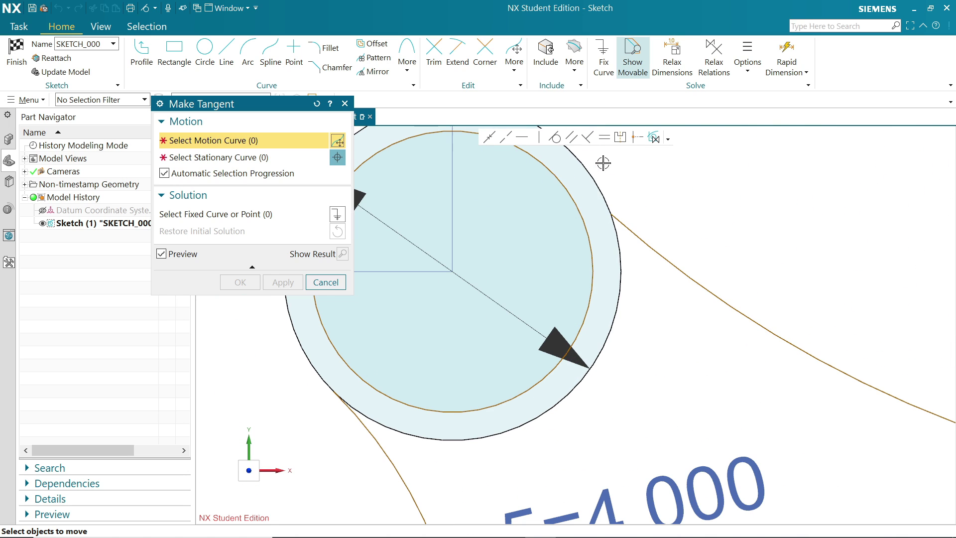
left_click(601, 194)
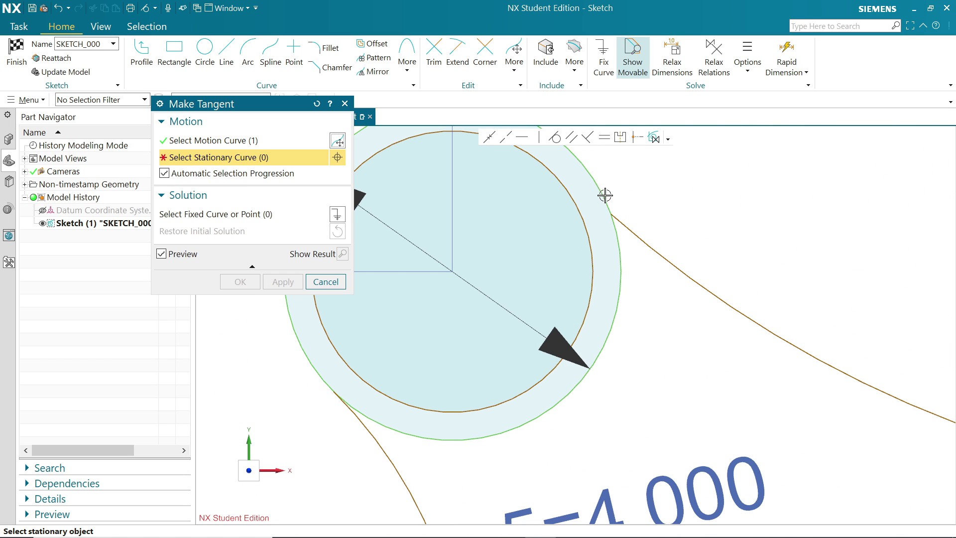
left_click(623, 225)
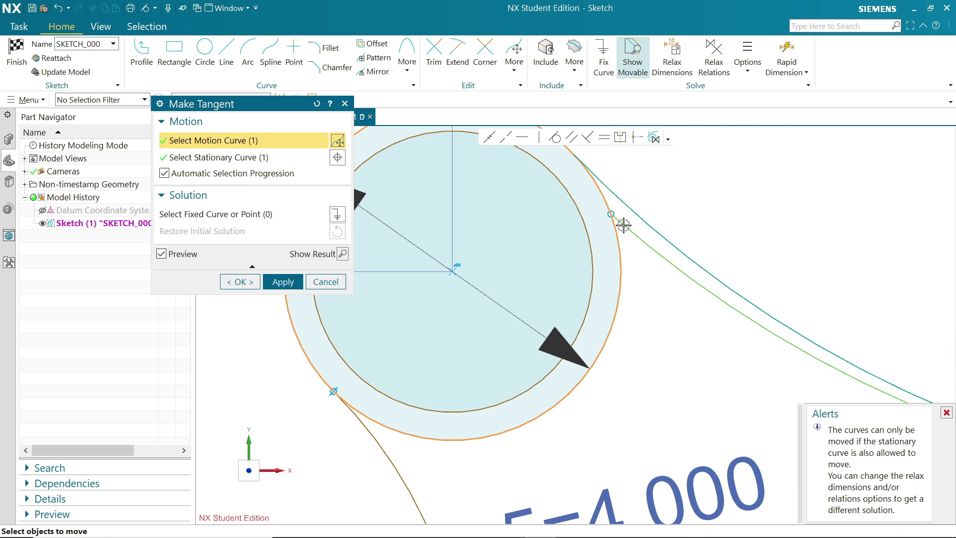
left_click(282, 281)
Make the left arc tangent to the upper-left boss and the Rp5 arc tangent to the lower boss
left_click(367, 433)
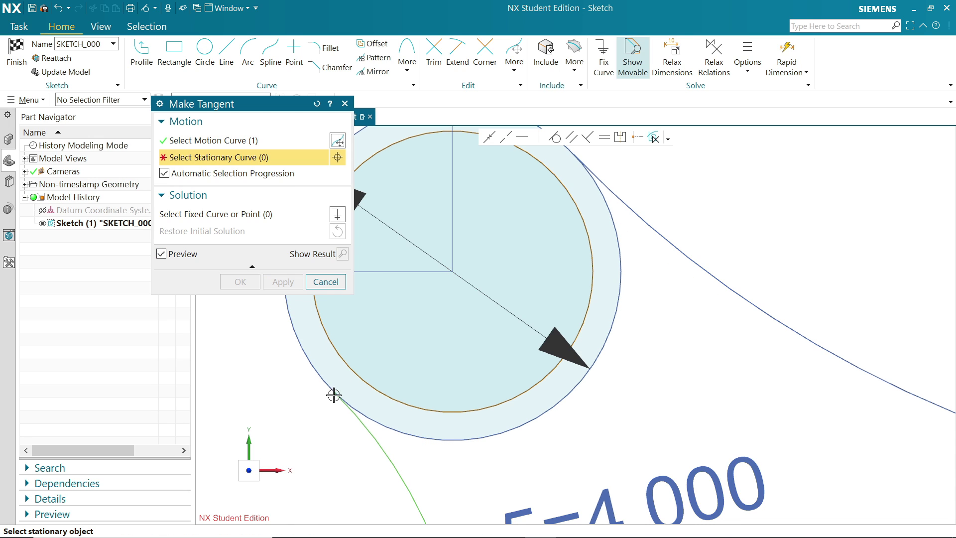
left_click(312, 359)
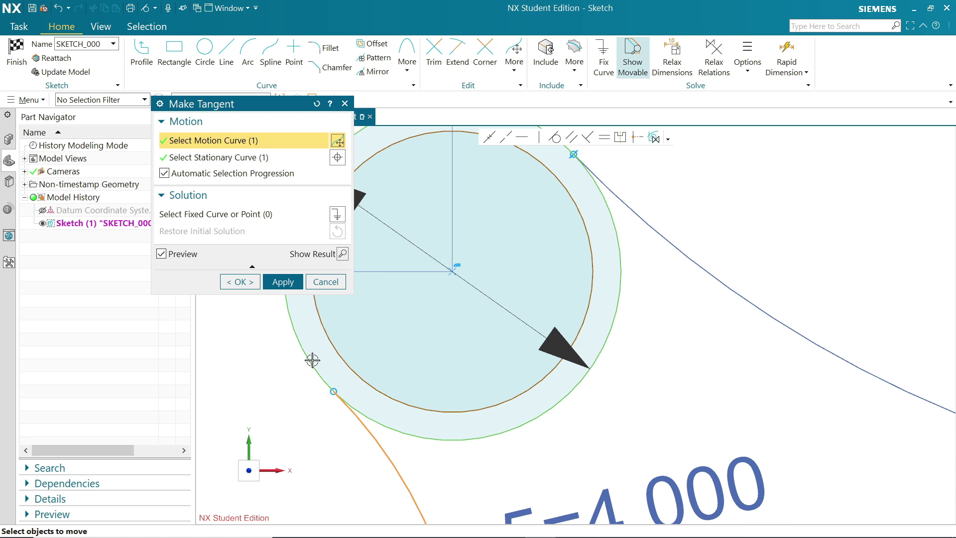
left_click(282, 282)
scroll(433, 341, "up", 3)
scroll(432, 340, "down", 5)
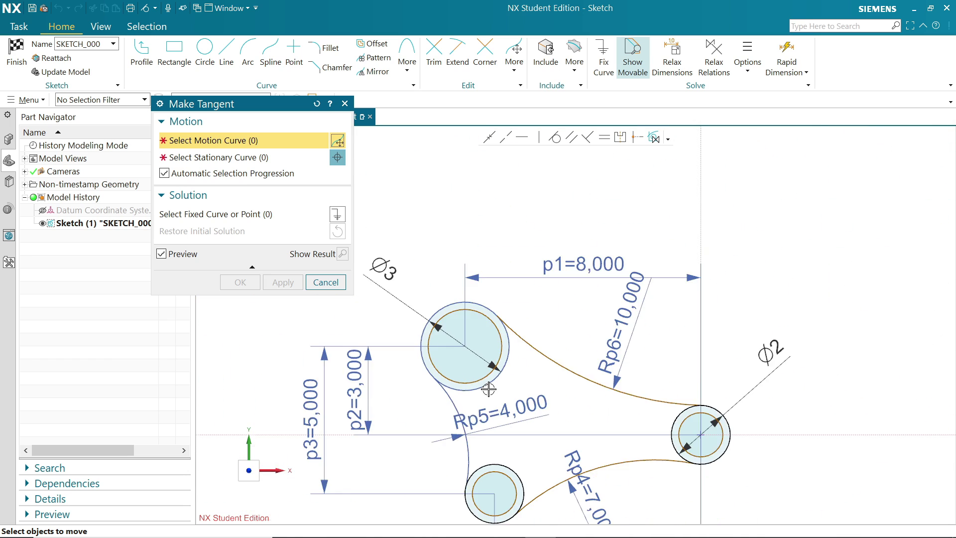
scroll(463, 468, "up", 6)
scroll(455, 471, "up", 1)
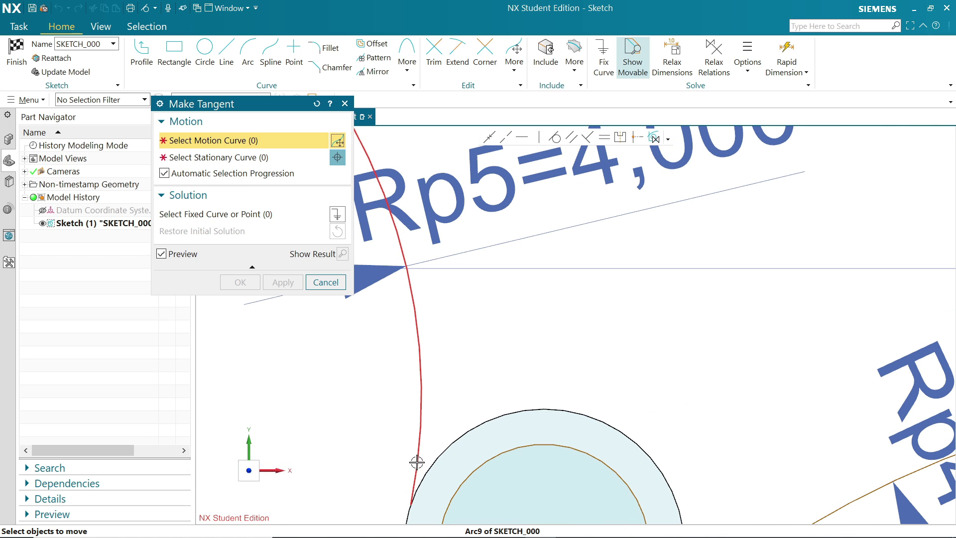
left_click(416, 458)
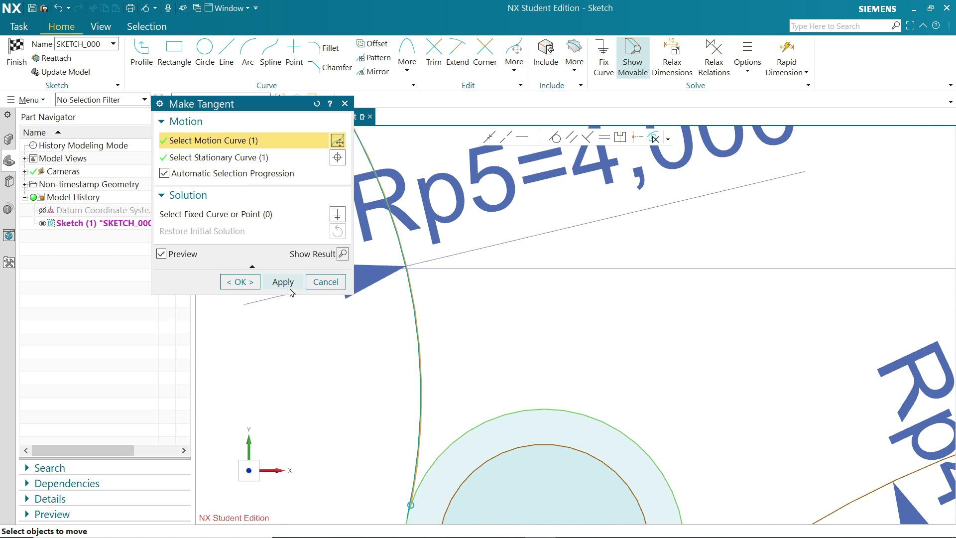
left_click(283, 282)
left_click(326, 282)
Select the upper boss circle's outer edge for a diameter dimension
scroll(486, 317, "down", 4)
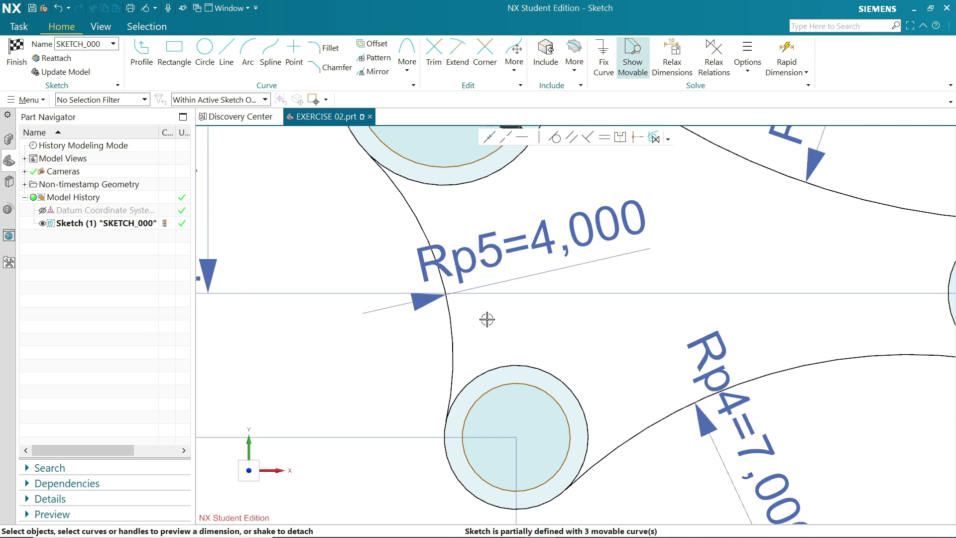
scroll(663, 253, "down", 2)
scroll(649, 189, "up", 1)
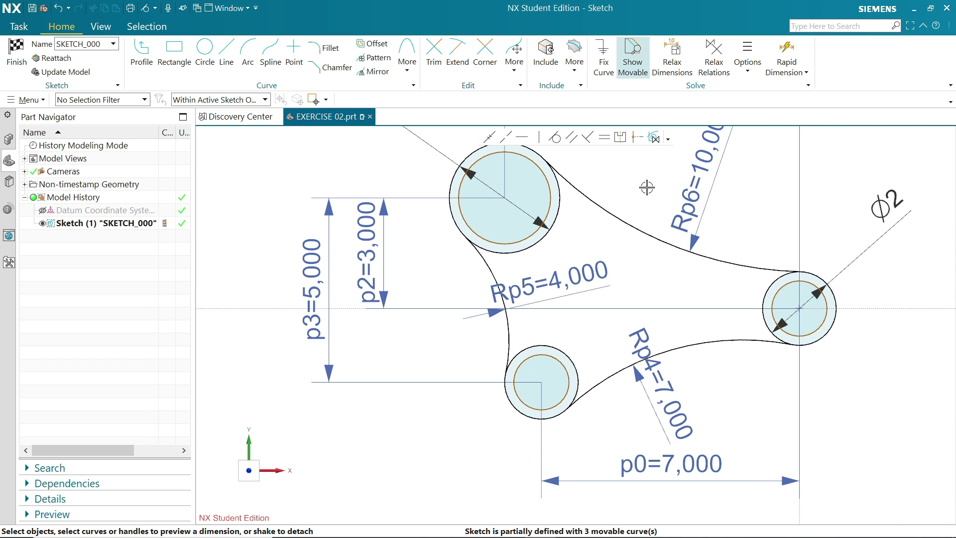
scroll(628, 180, "up", 1)
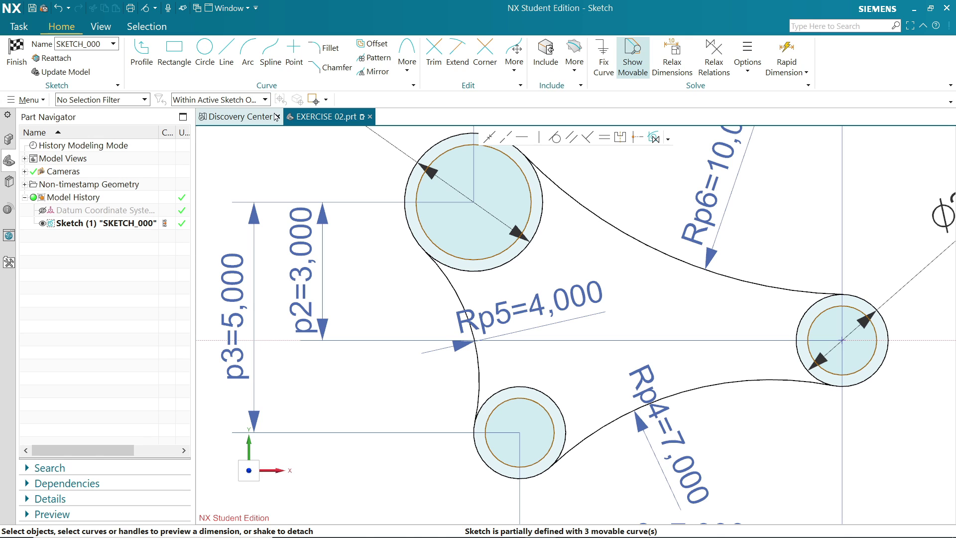
left_click(415, 190)
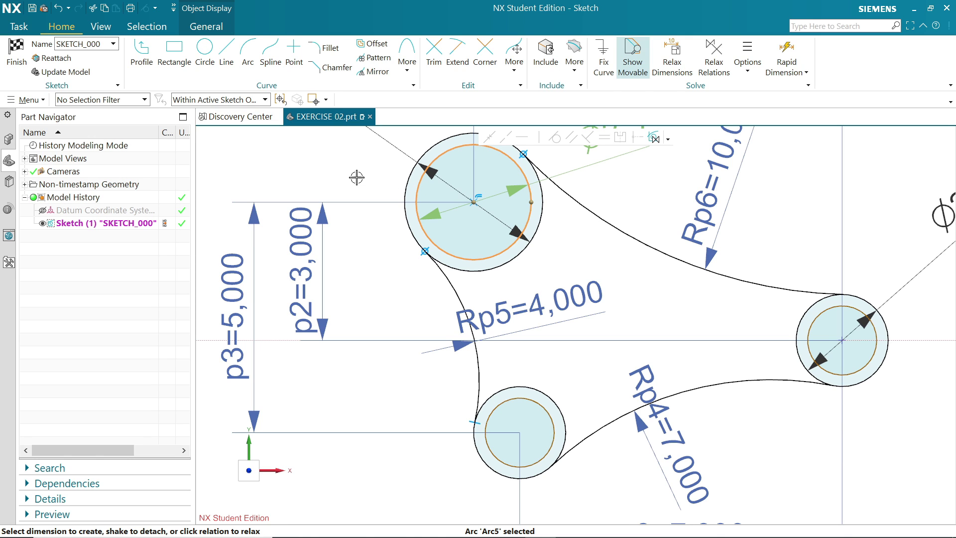
Give the upper boss circle a Ø2.5 dimension and move the Rp4 and Rp5 labels clear
scroll(571, 188, "down", 2)
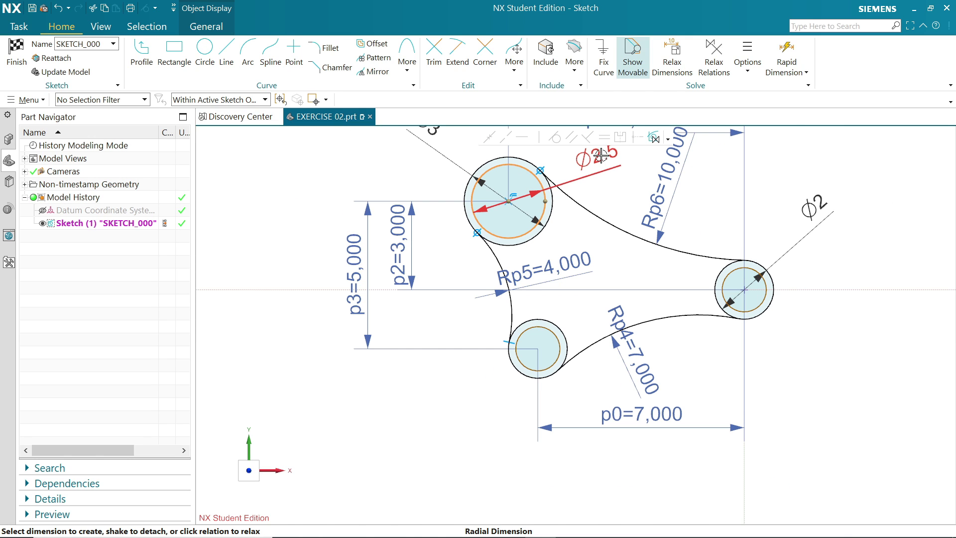
left_click(557, 168)
scroll(562, 186, "up", 1)
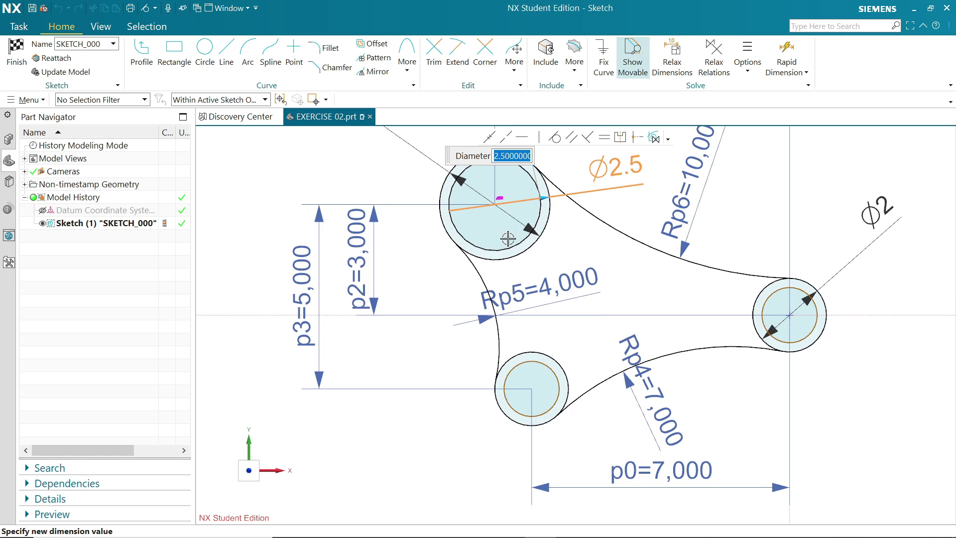
key("Return")
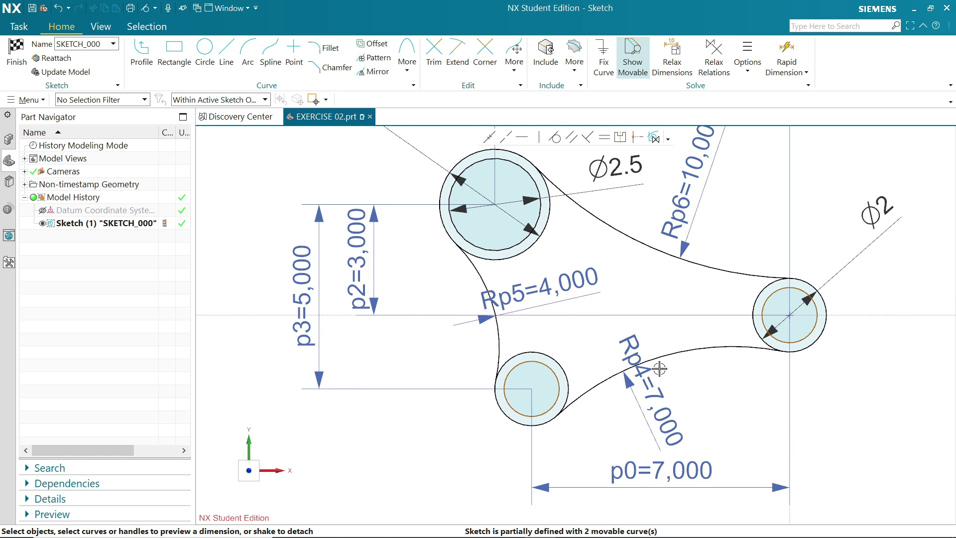
left_click_drag(644, 385, 681, 422)
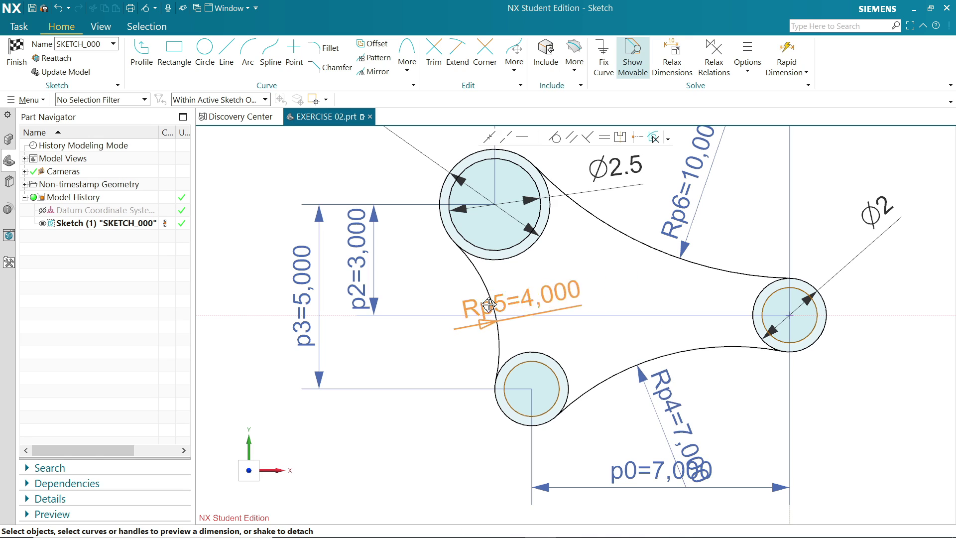
left_click_drag(543, 286, 423, 307)
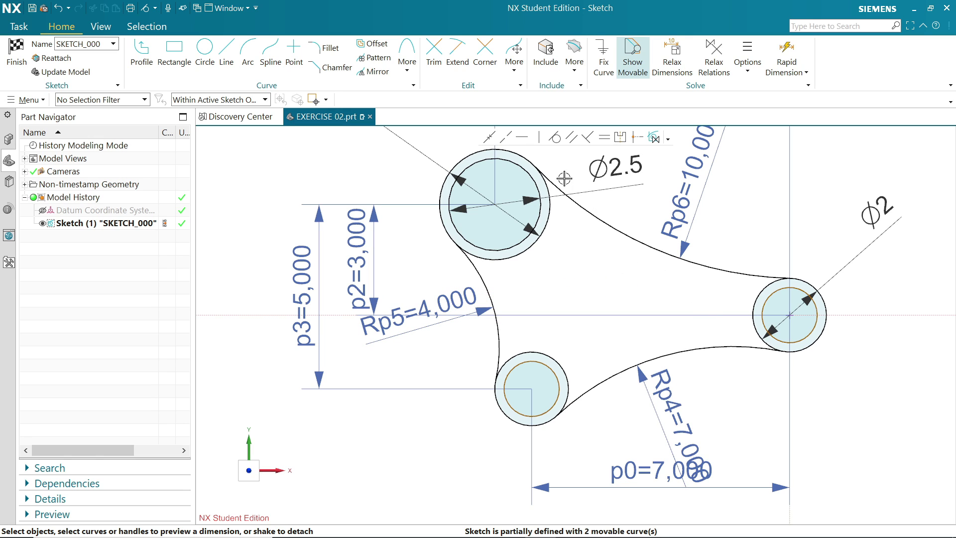
Offset the upper, lower and left tangent arcs by 0.5 in as one chain
left_click(379, 47)
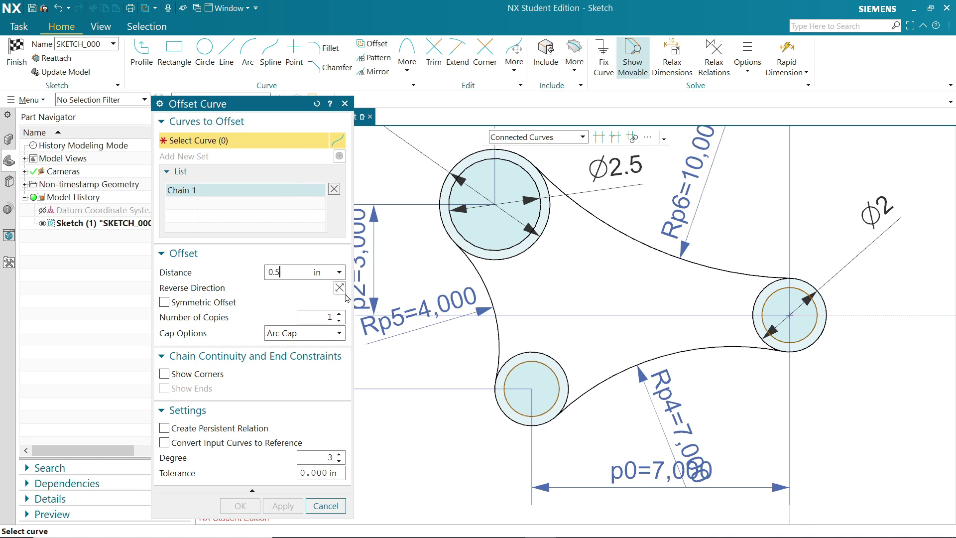
left_click(685, 261)
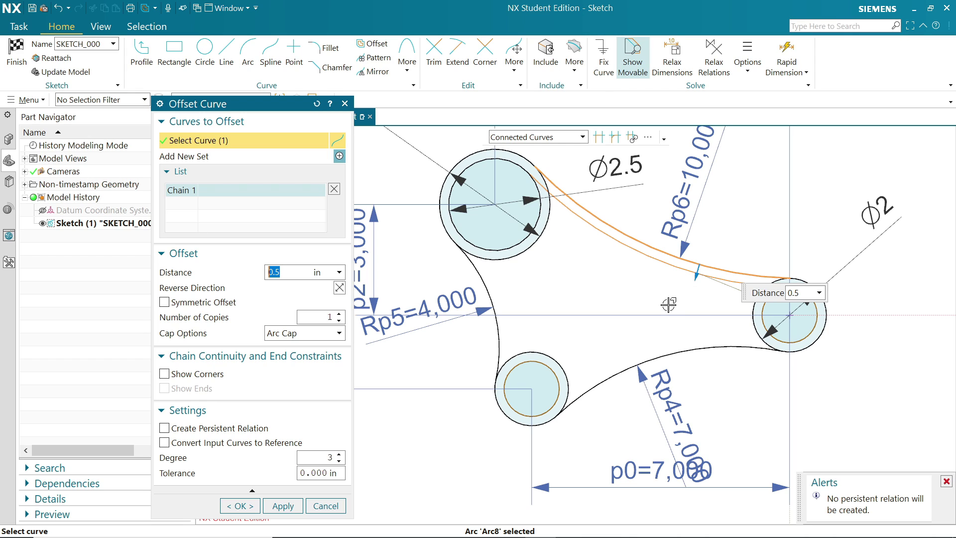
left_click(674, 354)
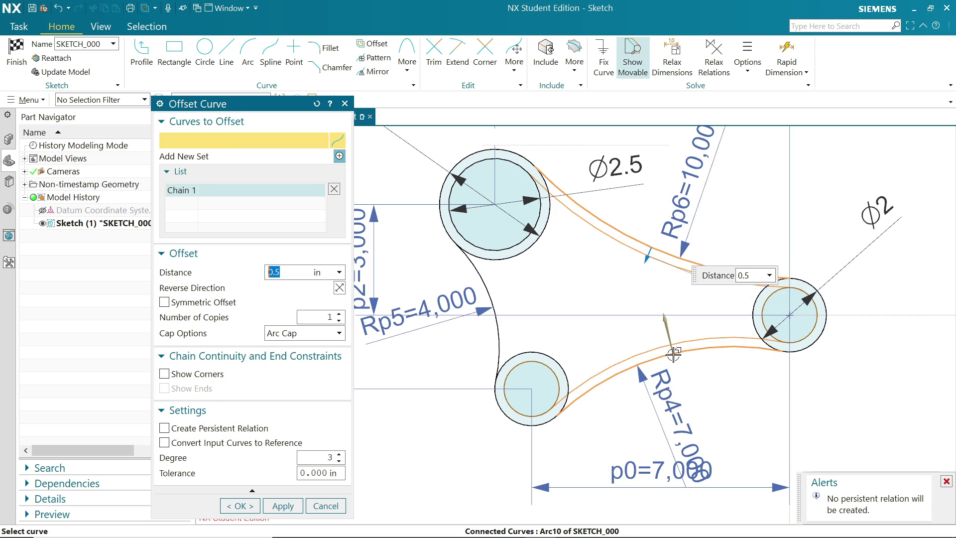
left_click(494, 298)
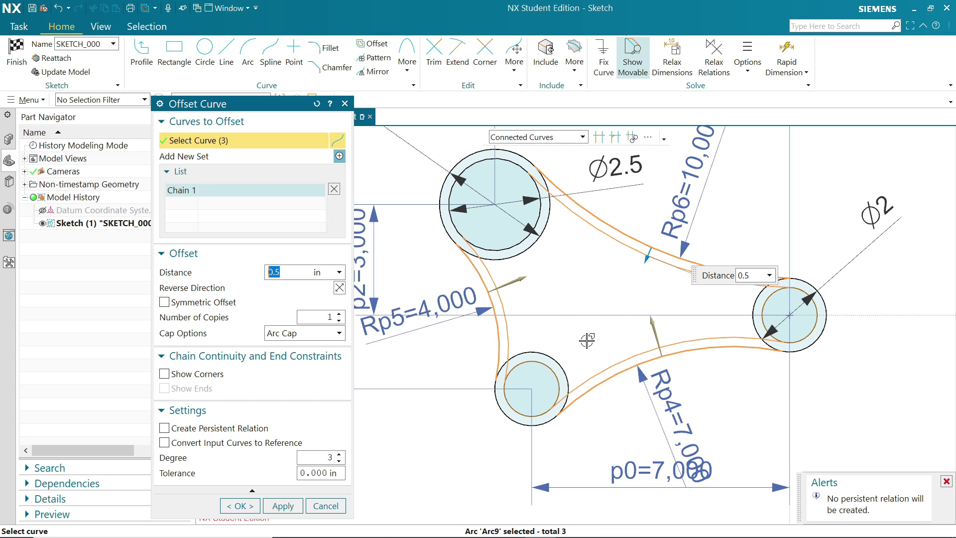
left_click(534, 244)
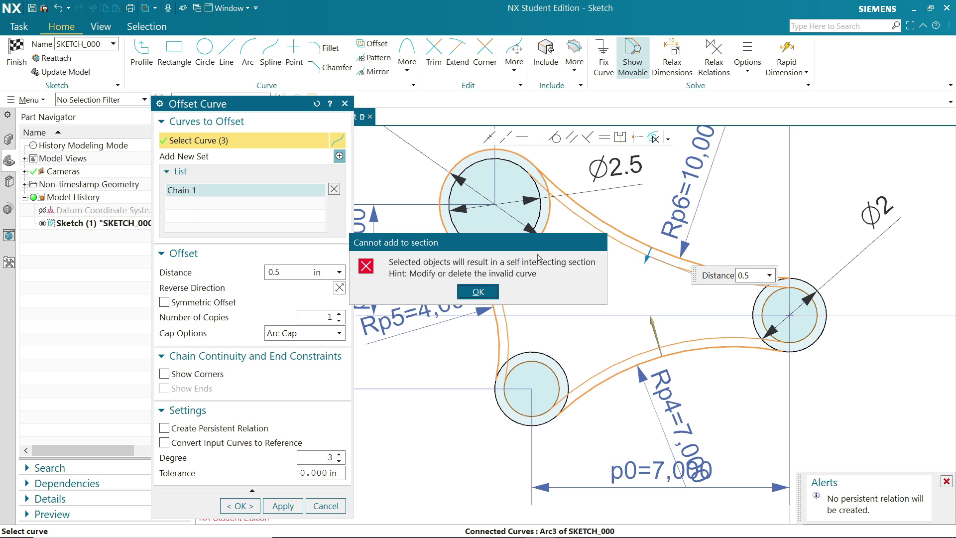
left_click(484, 292)
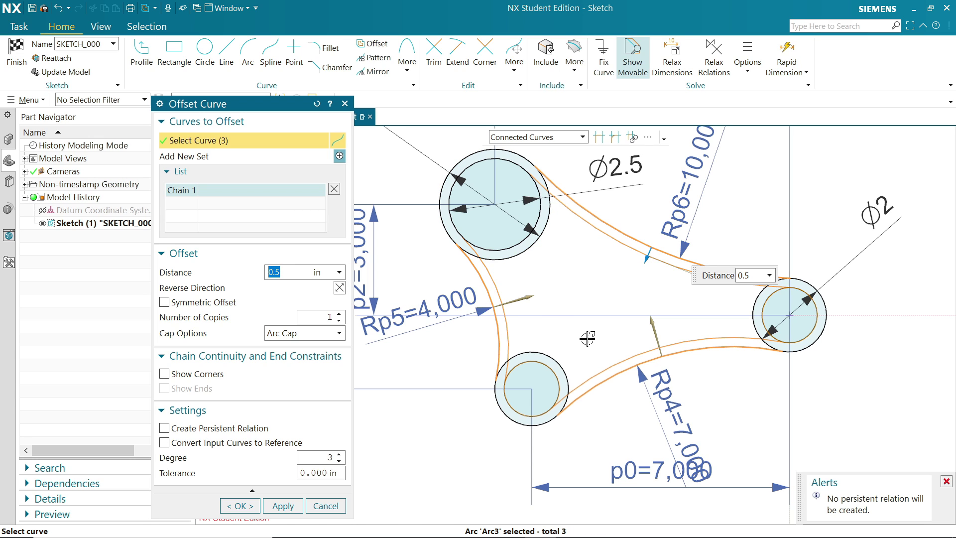
left_click(754, 316)
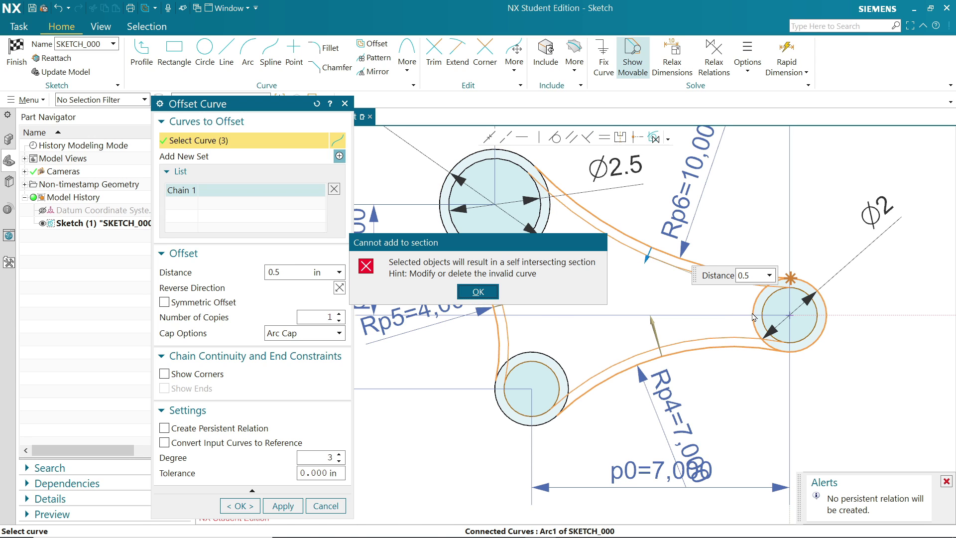
left_click(479, 292)
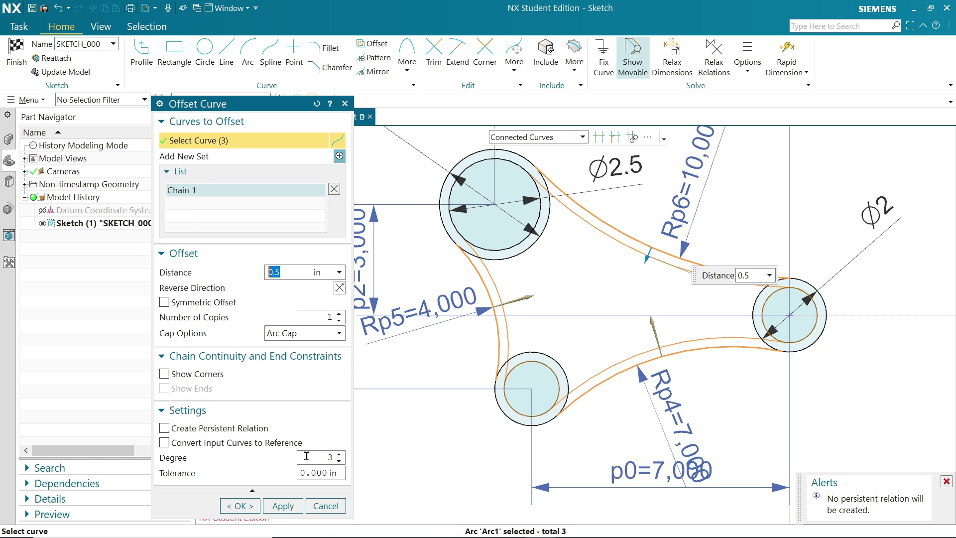
left_click(280, 506)
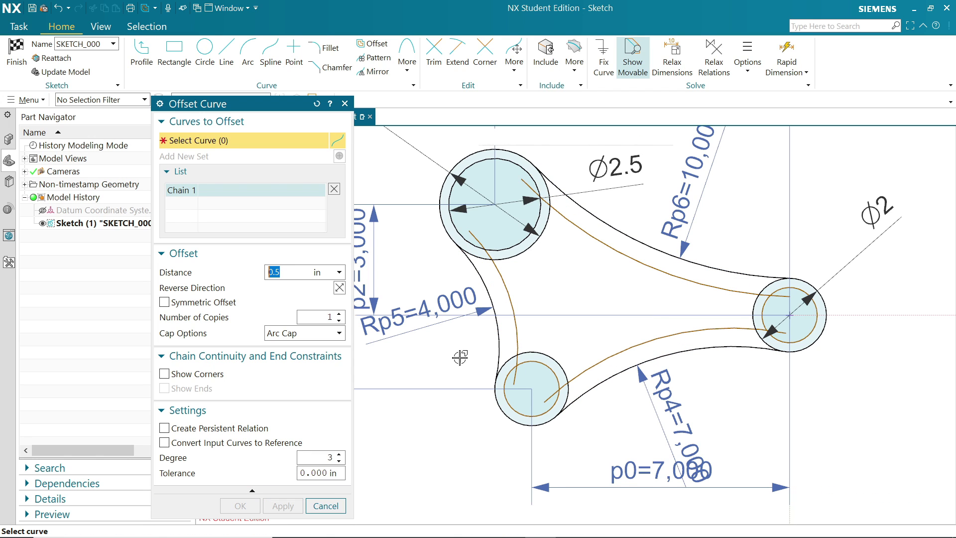
Offset the upper and right boss circles by 0.5 in
scroll(553, 237, "up", 5)
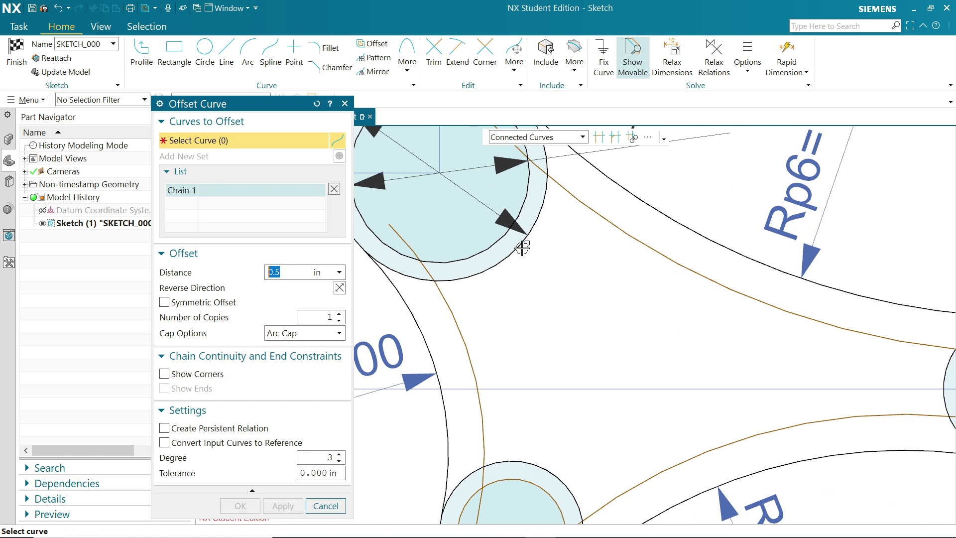
left_click(538, 265)
scroll(677, 324, "down", 2)
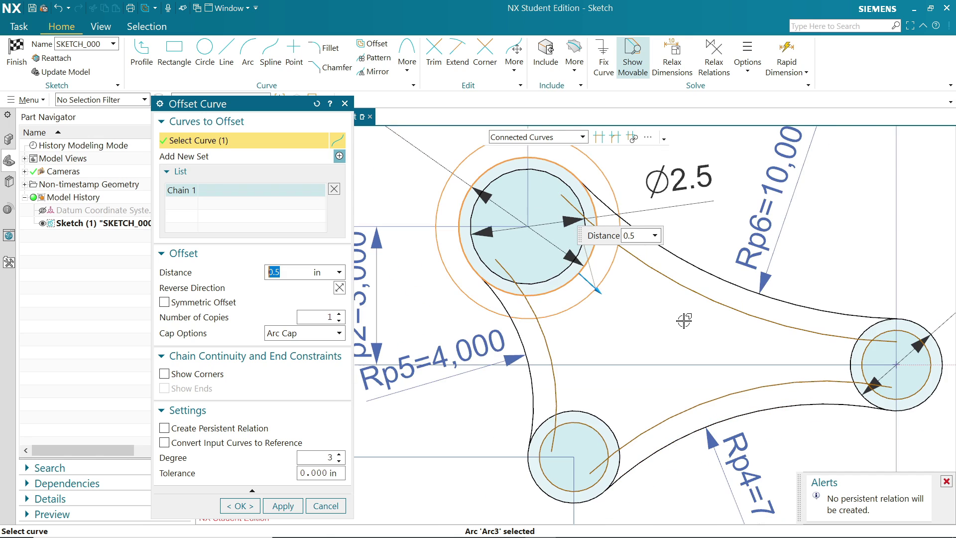
left_click(849, 358)
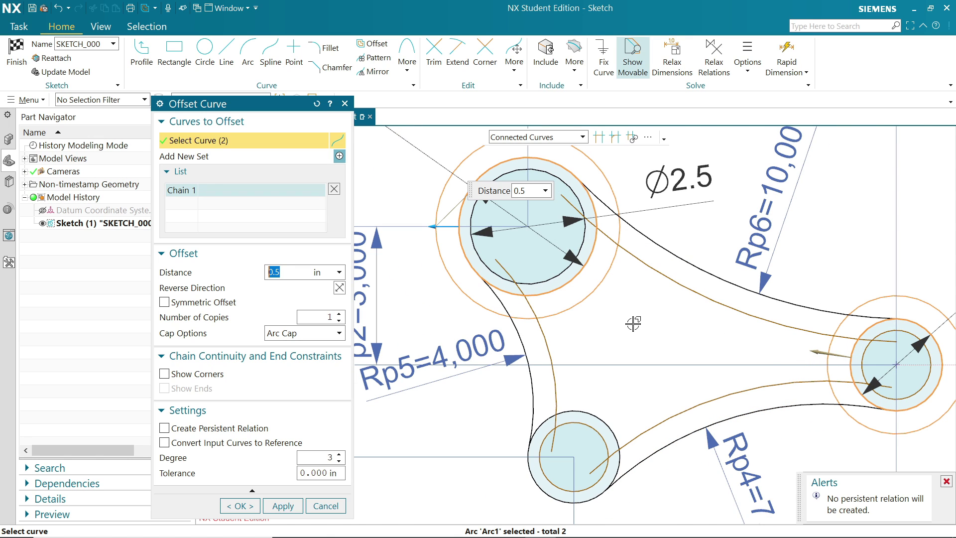
left_click(242, 506)
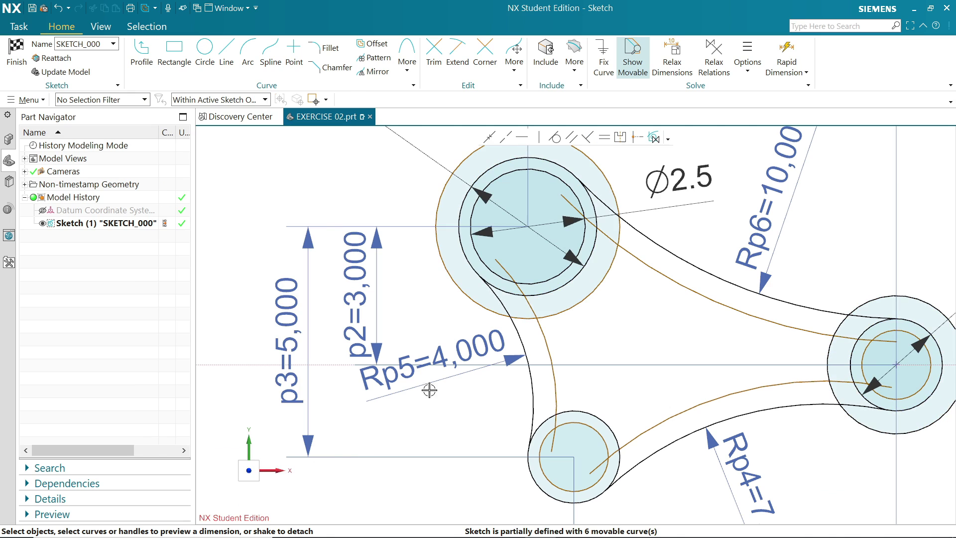
Trim the stray offset pieces around the upper circle and the left offset arc
left_click(434, 53)
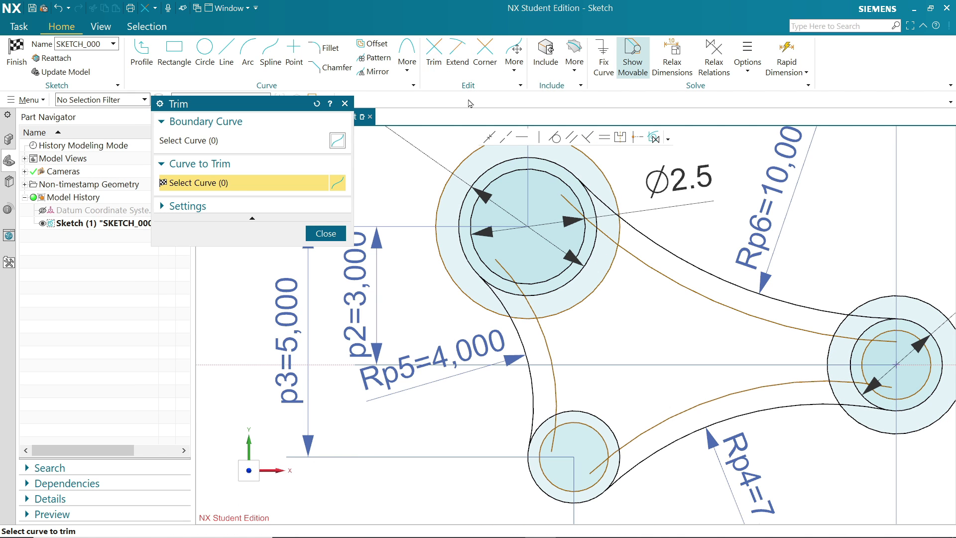
scroll(599, 167, "down", 2)
scroll(543, 217, "up", 5)
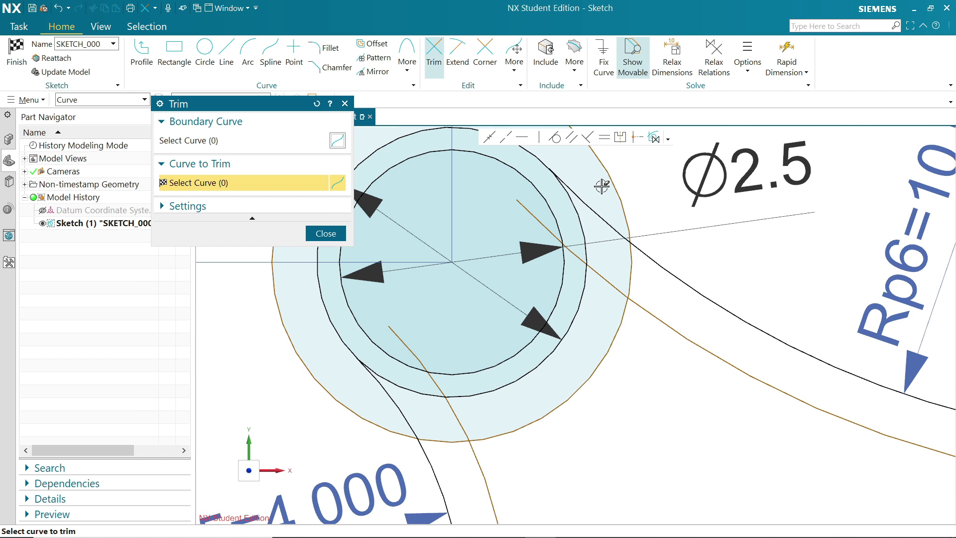
left_click(536, 221)
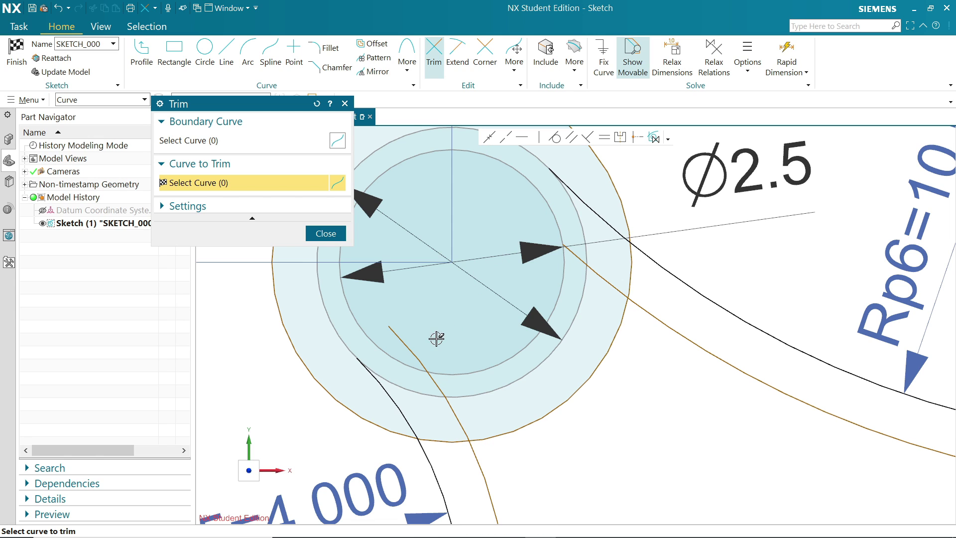
left_click(404, 345)
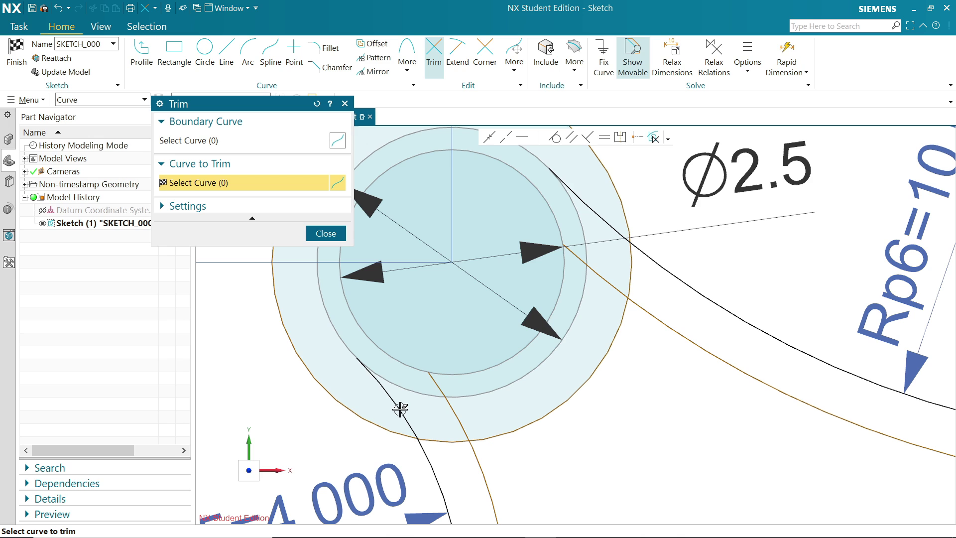
scroll(495, 363, "down", 2)
scroll(497, 359, "up", 1)
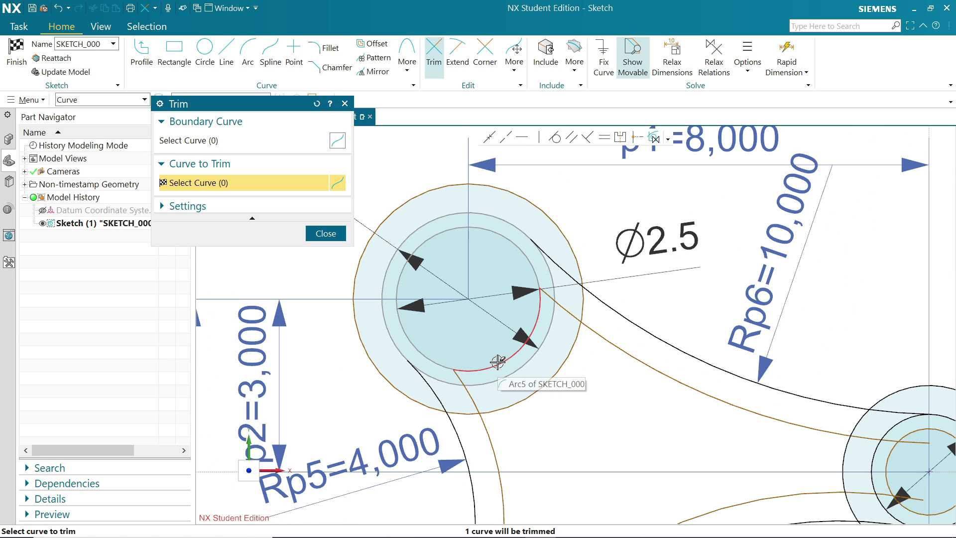
left_click(523, 197)
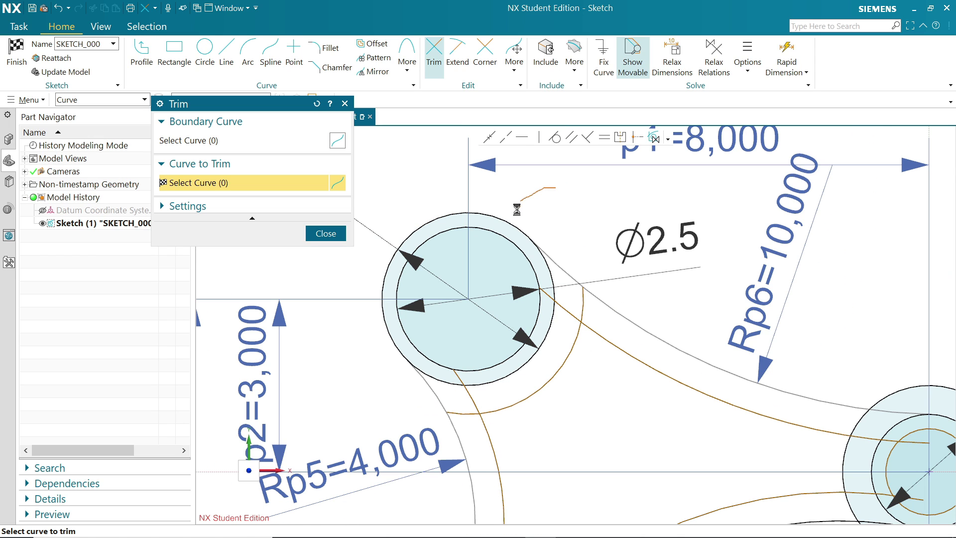
scroll(497, 428, "up", 3)
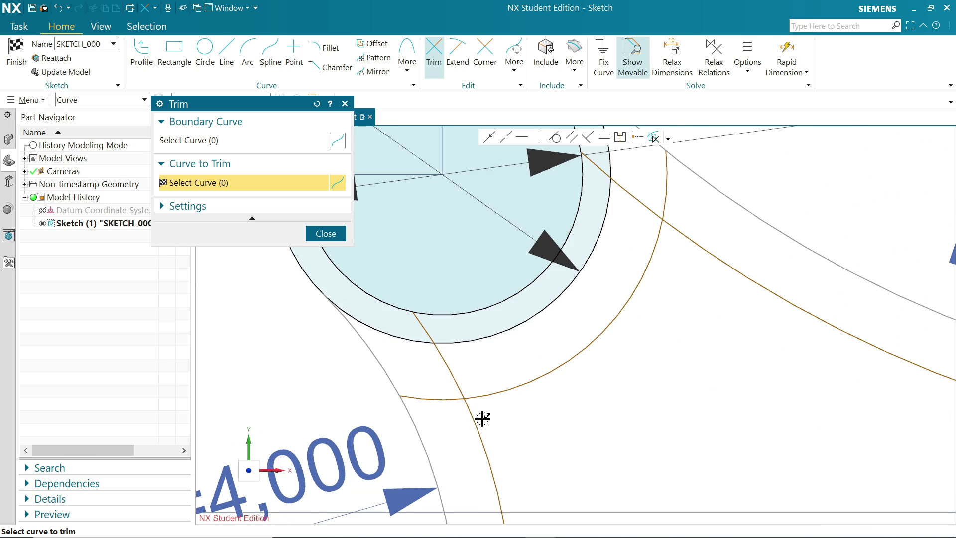
left_click(441, 400)
left_click(454, 374)
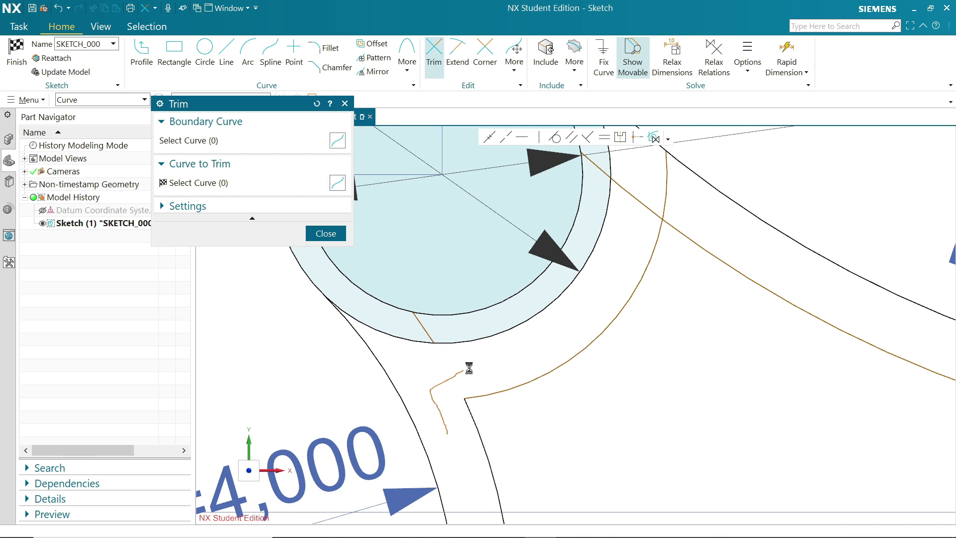
left_click(418, 321)
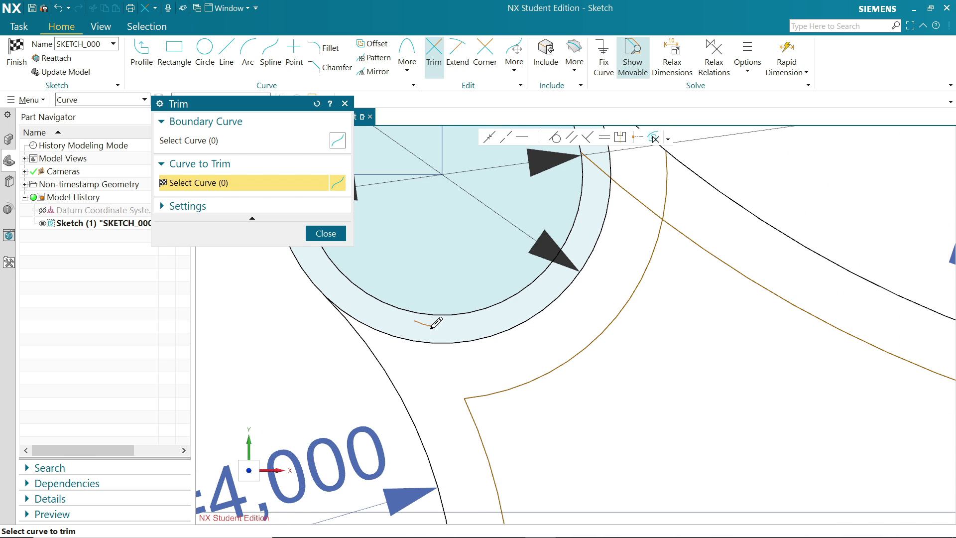
Trim the remaining pieces between the circles and the pocket line end inside the lower-left boss
scroll(548, 337, "down", 2)
scroll(597, 240, "up", 4)
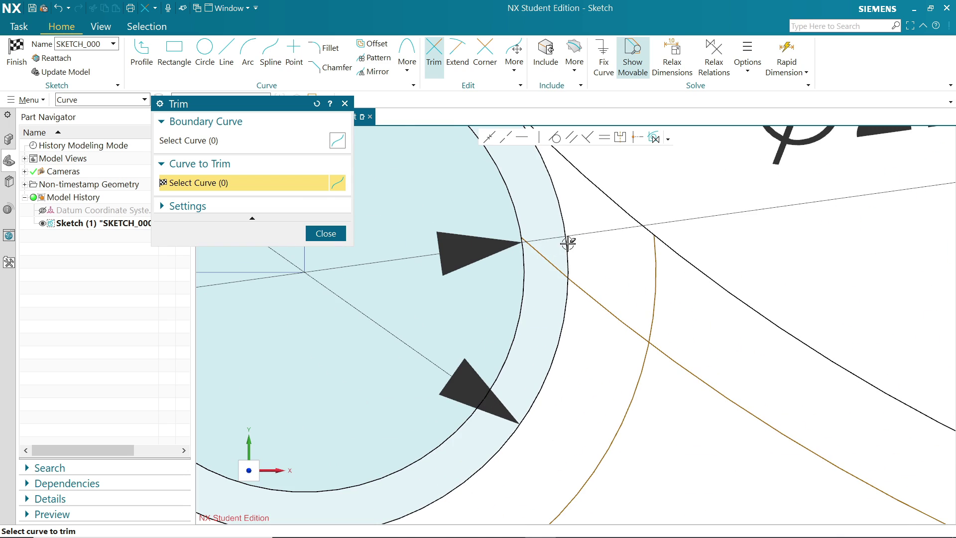
left_click(546, 260)
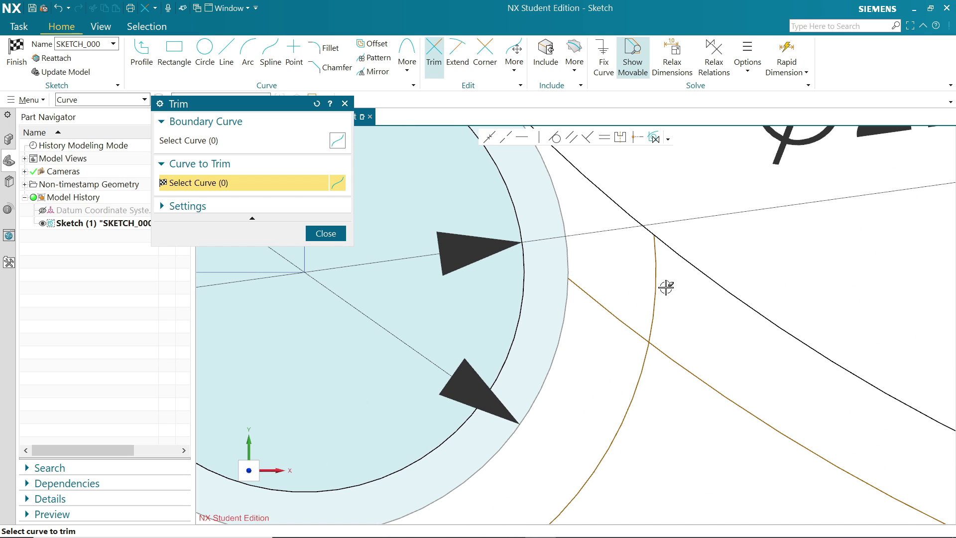
mouse_move(680, 309)
left_mouse_down()
mouse_move(642, 294)
mouse_move(605, 325)
left_mouse_up()
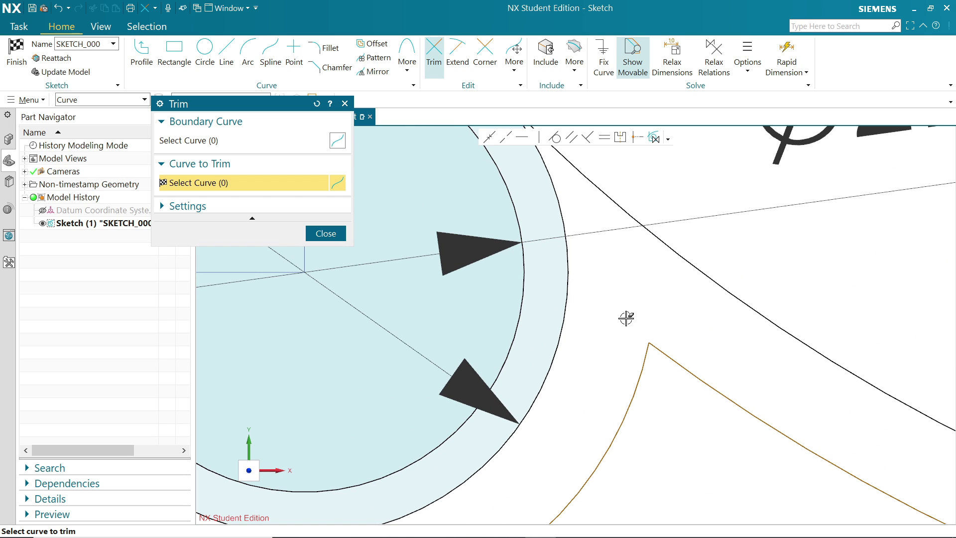
scroll(631, 302, "down", 2)
scroll(631, 302, "down", 3)
scroll(657, 344, "up", 3)
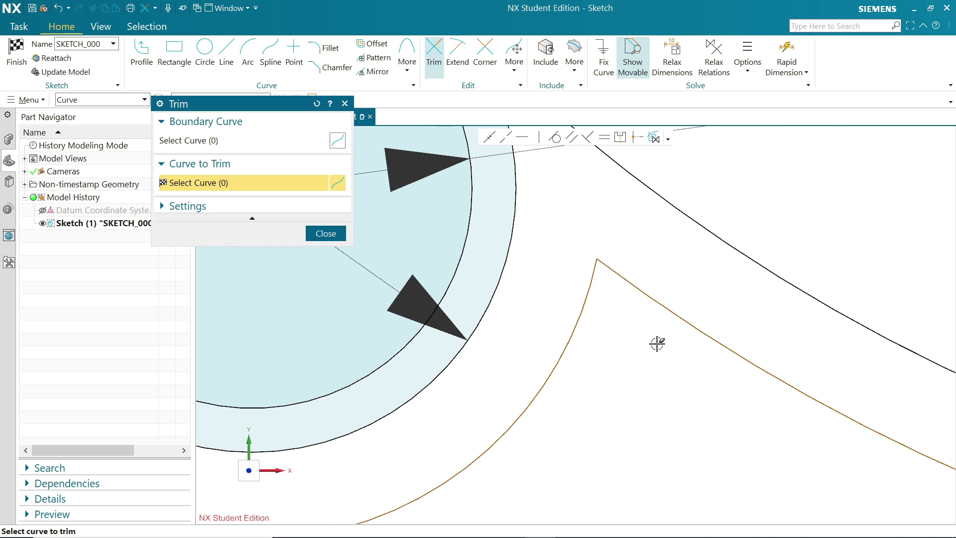
scroll(601, 297, "down", 4)
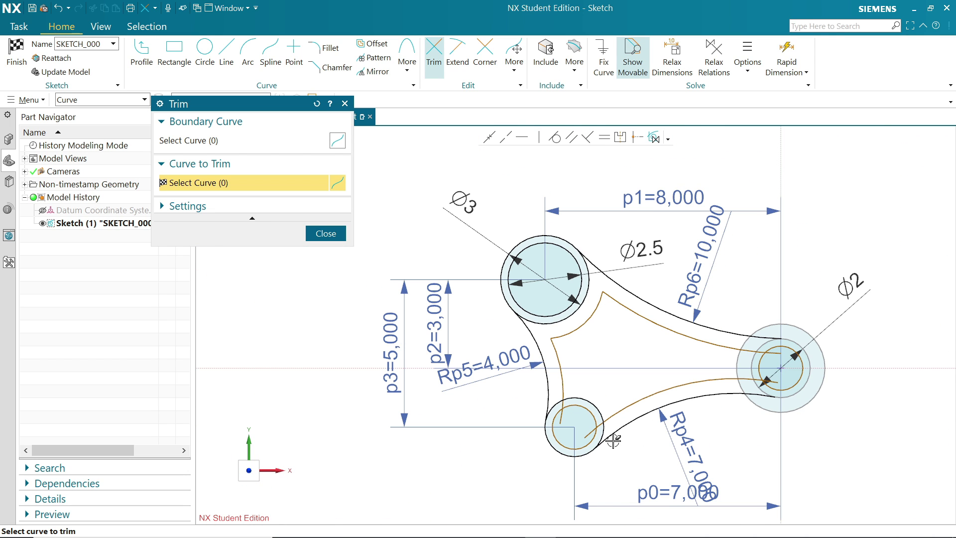
scroll(608, 438, "up", 3)
scroll(576, 422, "up", 3)
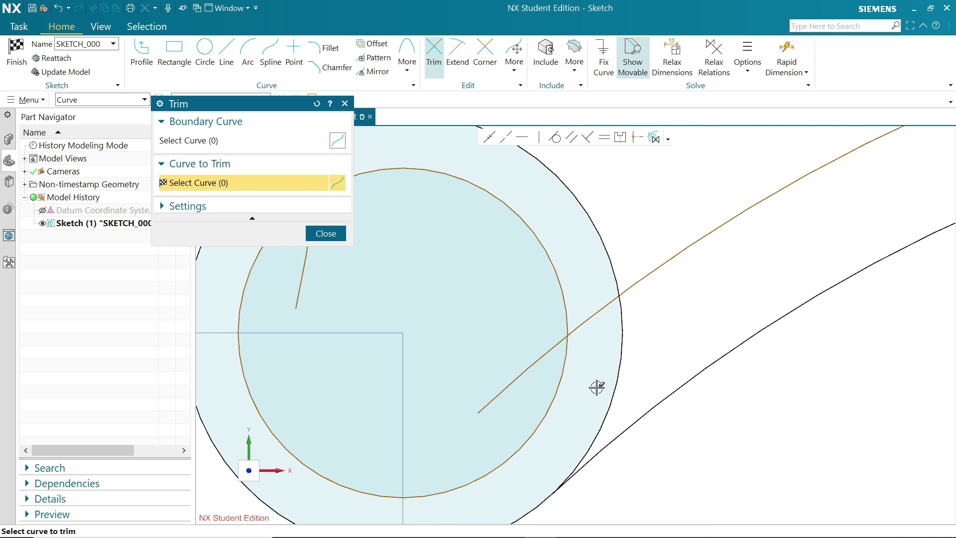
left_click(525, 371)
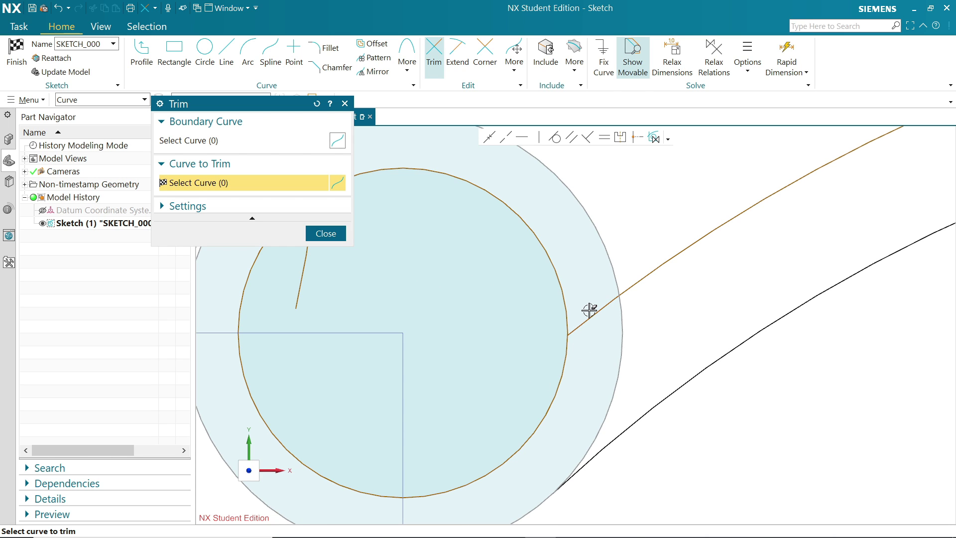
scroll(591, 321, "down", 5)
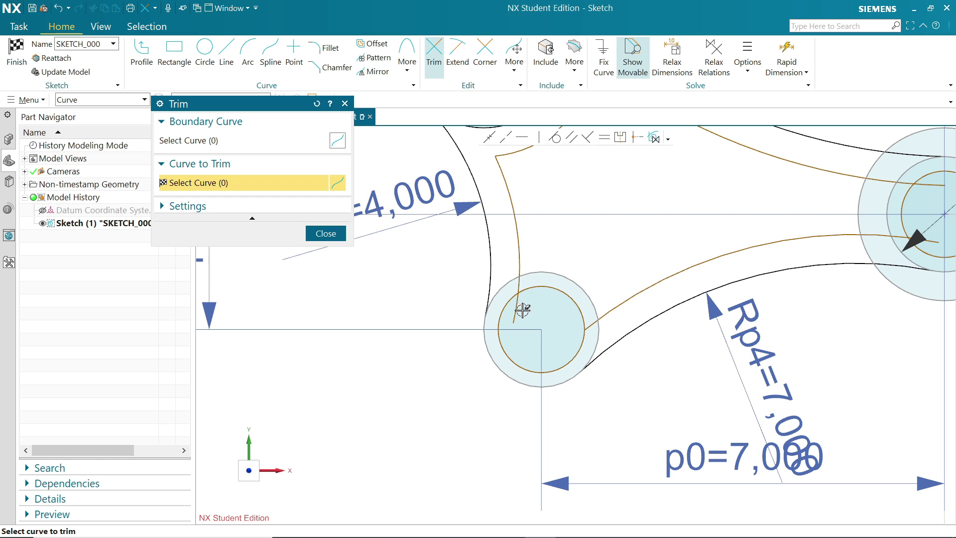
scroll(634, 261, "down", 4)
scroll(665, 161, "up", 3)
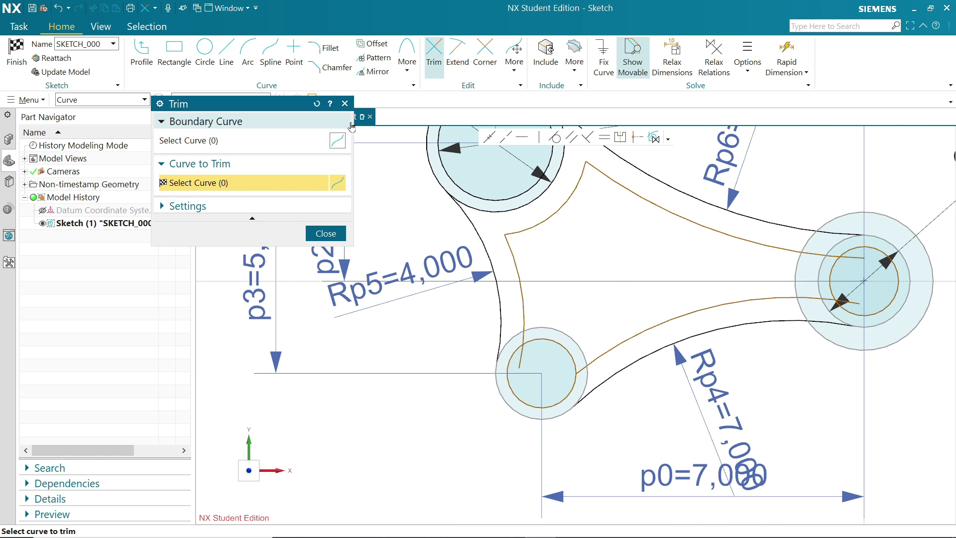
left_click(326, 233)
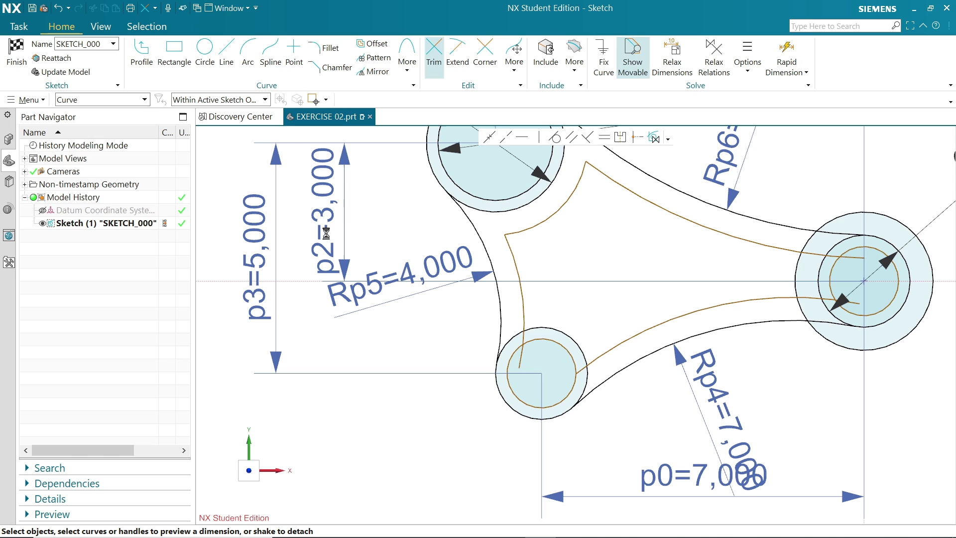
Offset the lower-left boss arc by 0.5 in to ring it with a circle
left_click(373, 44)
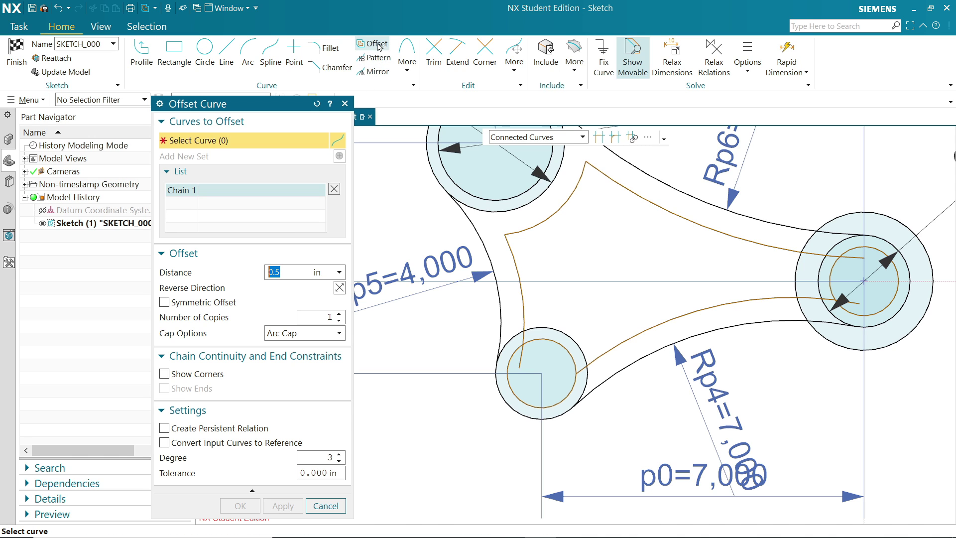
left_click(560, 330)
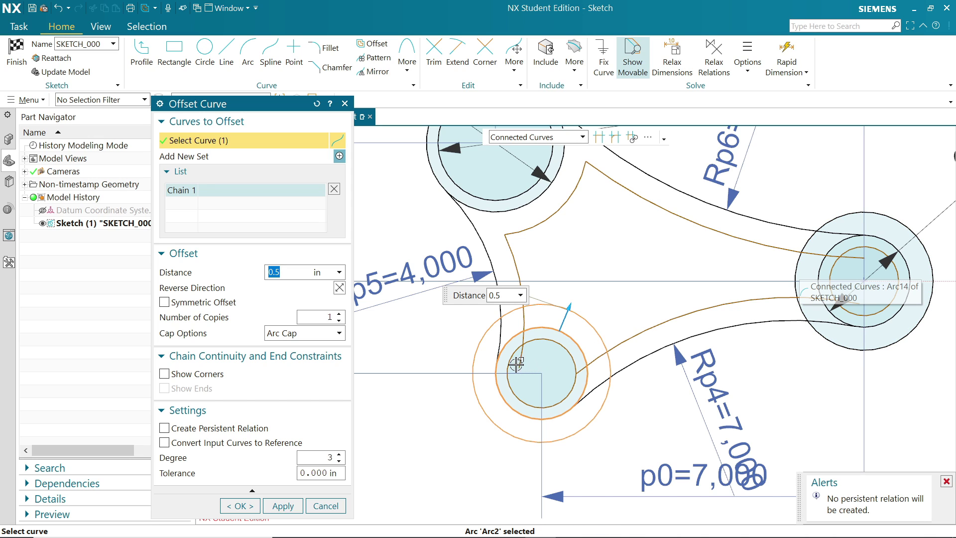
left_click(240, 505)
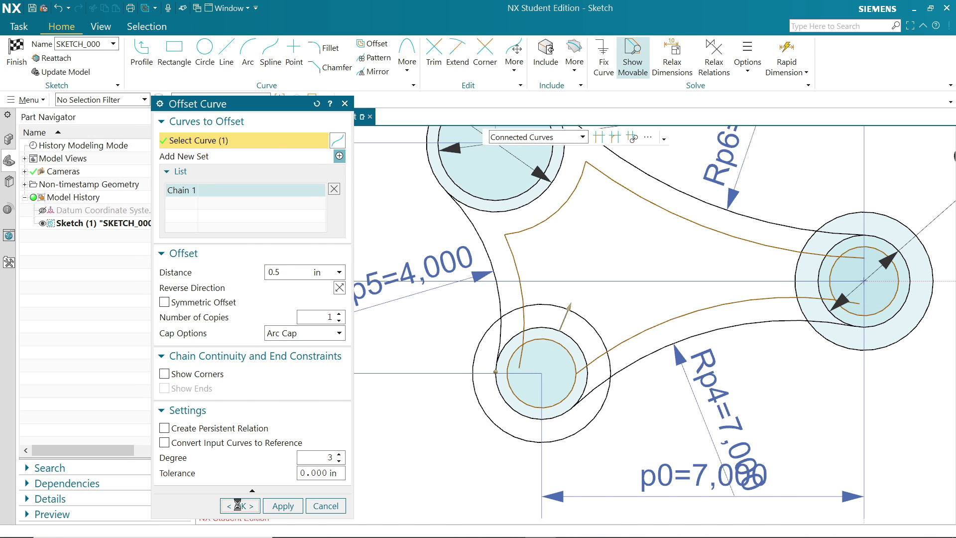
Trim the new circle's left arc and the excess arcs and line ends around the right boss
left_click(434, 55)
scroll(577, 314, "down", 3)
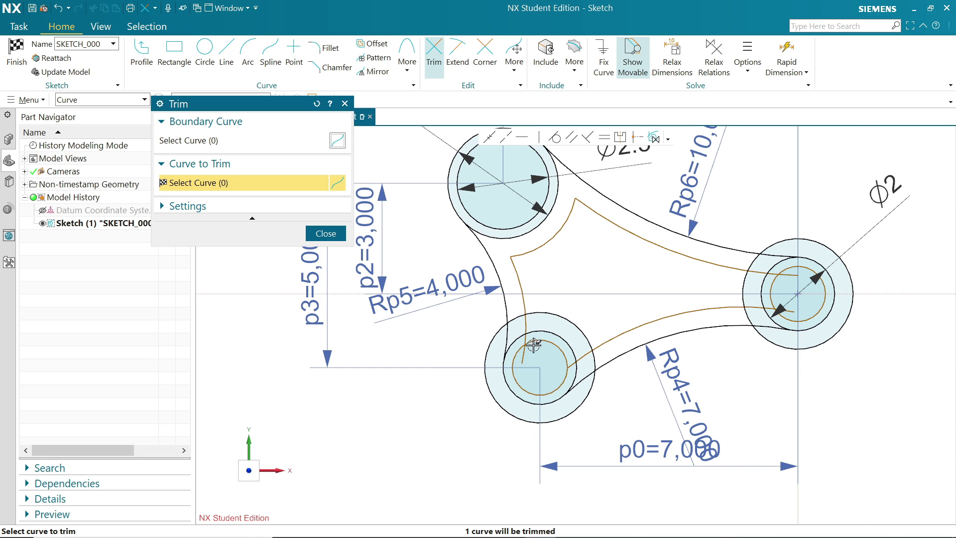
scroll(494, 337, "up", 4)
left_click_drag(479, 352, 492, 364)
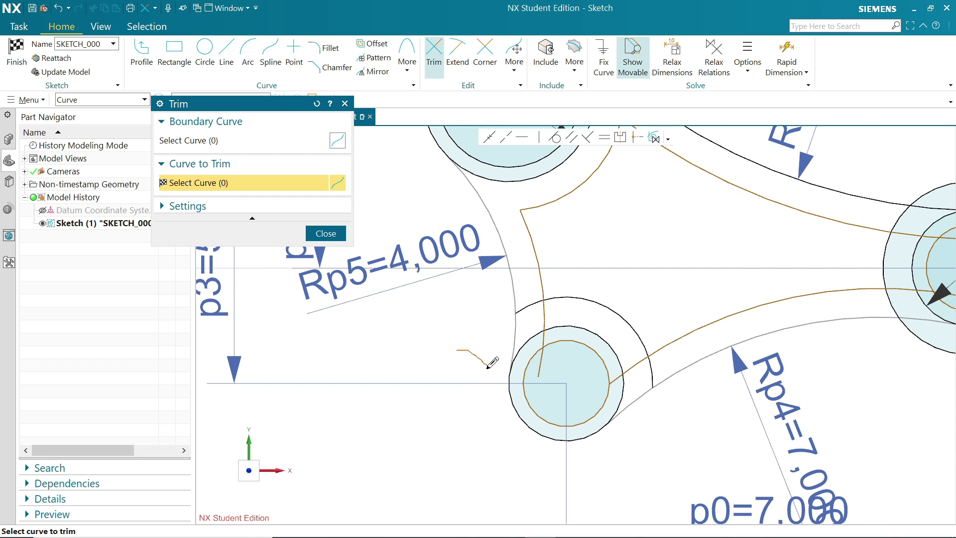
scroll(513, 362, "down", 3)
scroll(826, 291, "up", 3)
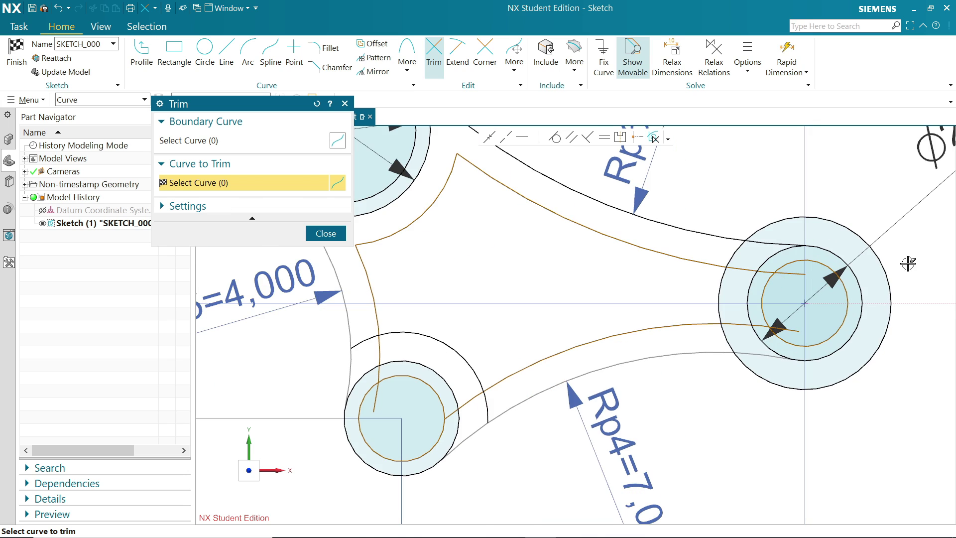
scroll(889, 264, "down", 1)
scroll(796, 269, "down", 1)
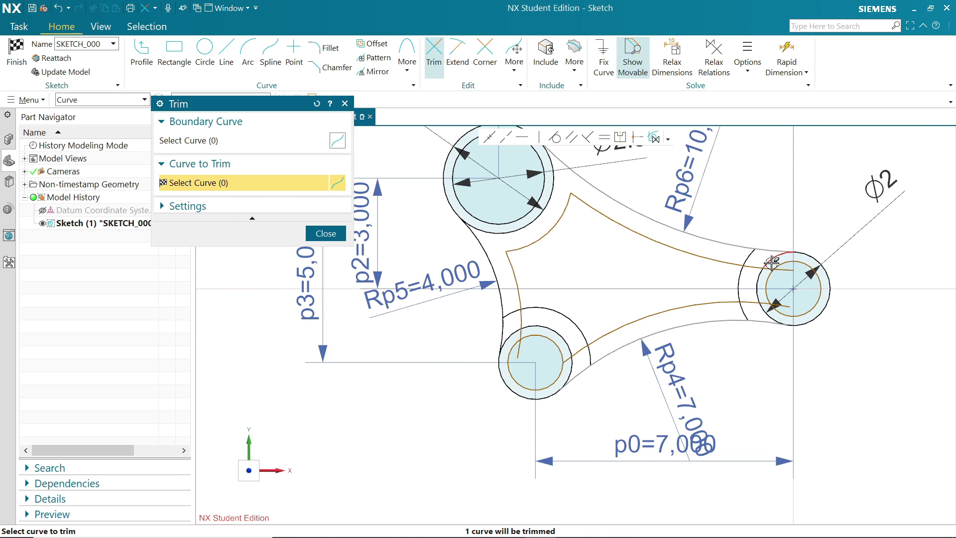
scroll(772, 262, "up", 3)
mouse_move(678, 237)
left_mouse_down()
mouse_move(712, 259)
mouse_move(719, 277)
left_mouse_up()
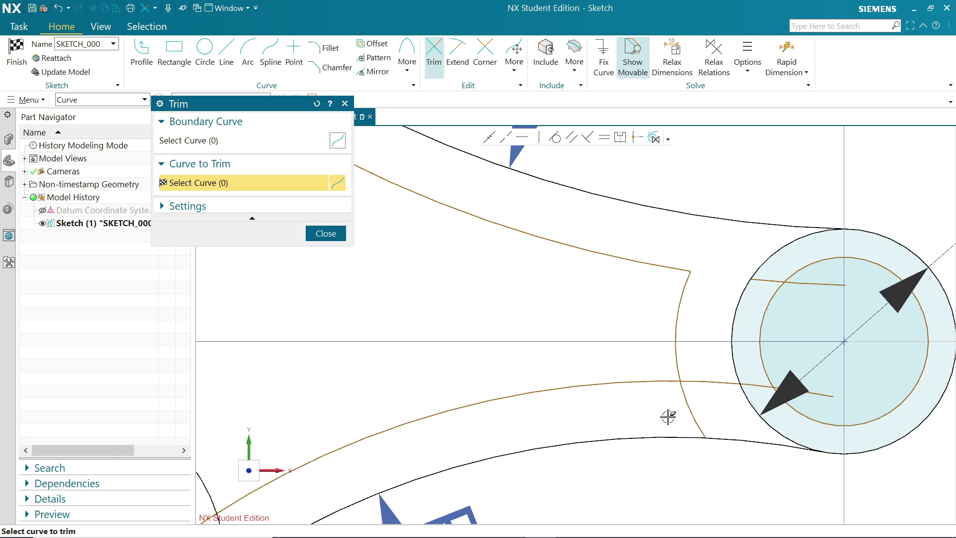
mouse_move(667, 416)
left_mouse_down()
mouse_move(698, 397)
mouse_move(708, 360)
left_mouse_up()
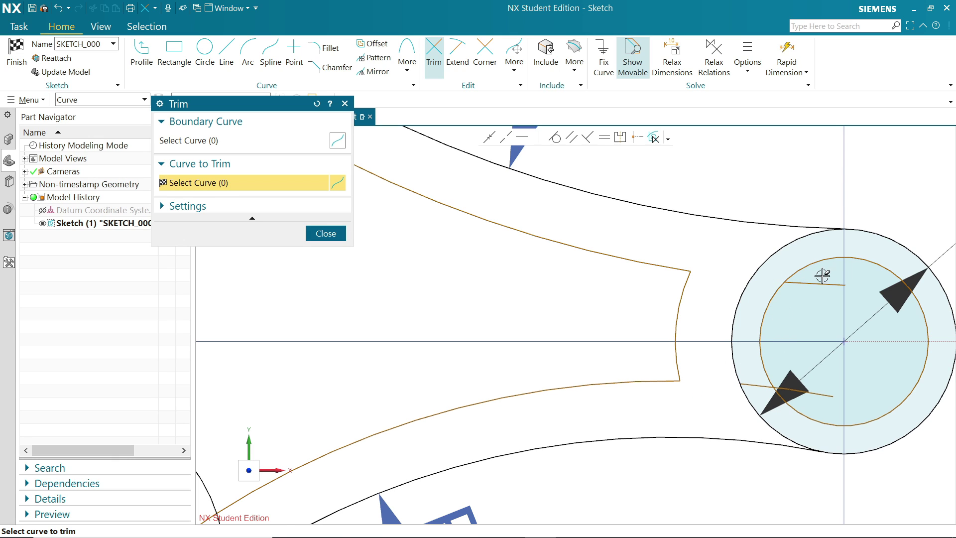
left_click_drag(820, 273, 813, 296)
left_click(757, 384)
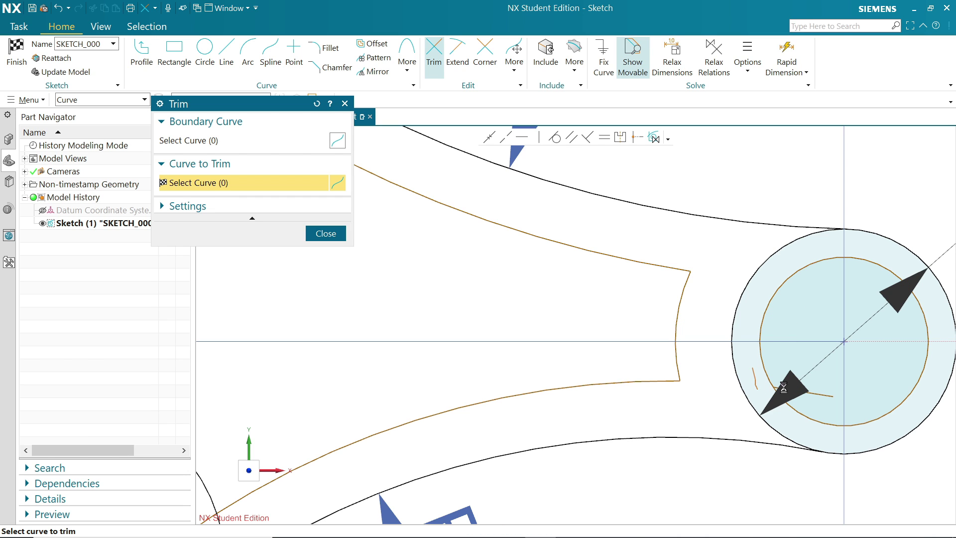
left_click(821, 395)
Trim the pieces around the lower-left boss and the lower arc and line to close the pocket
scroll(722, 361, "up", 4)
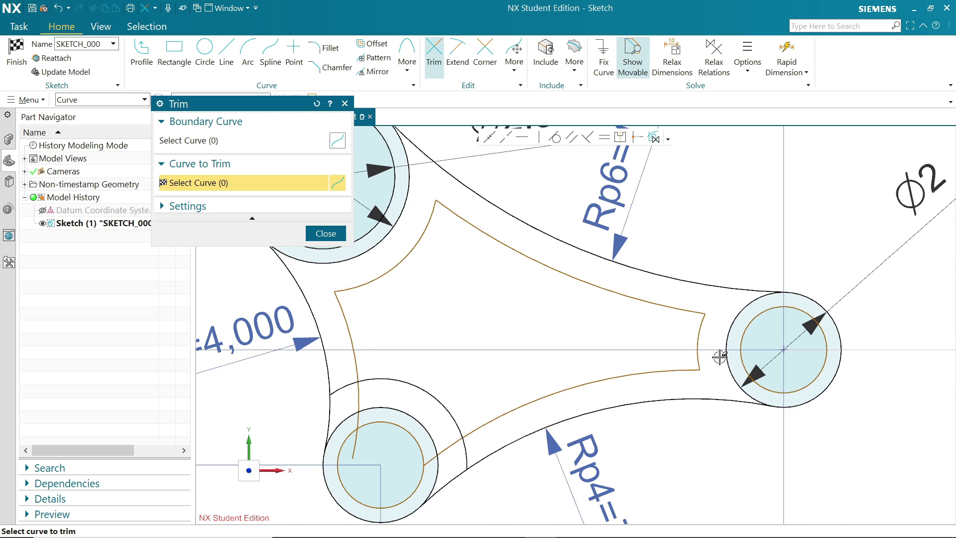
scroll(511, 437, "down", 4)
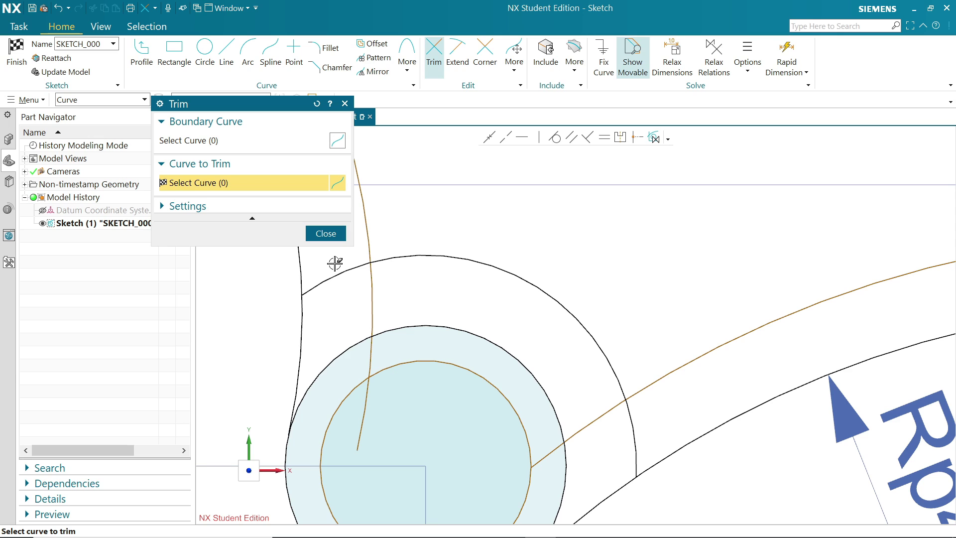
mouse_move(335, 262)
left_mouse_down()
mouse_move(337, 284)
mouse_move(363, 308)
mouse_move(384, 309)
left_mouse_up()
left_click_drag(401, 402, 358, 402)
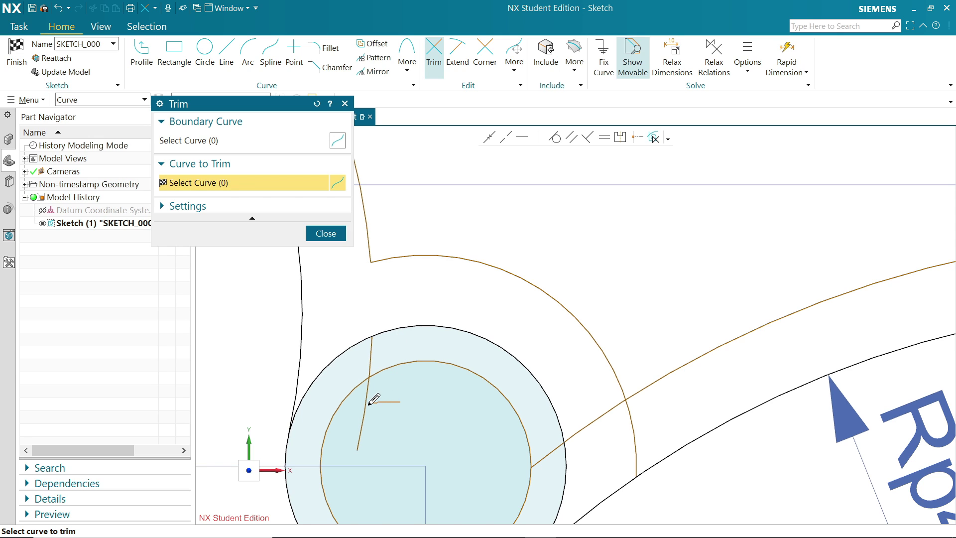
left_click_drag(367, 363, 405, 348)
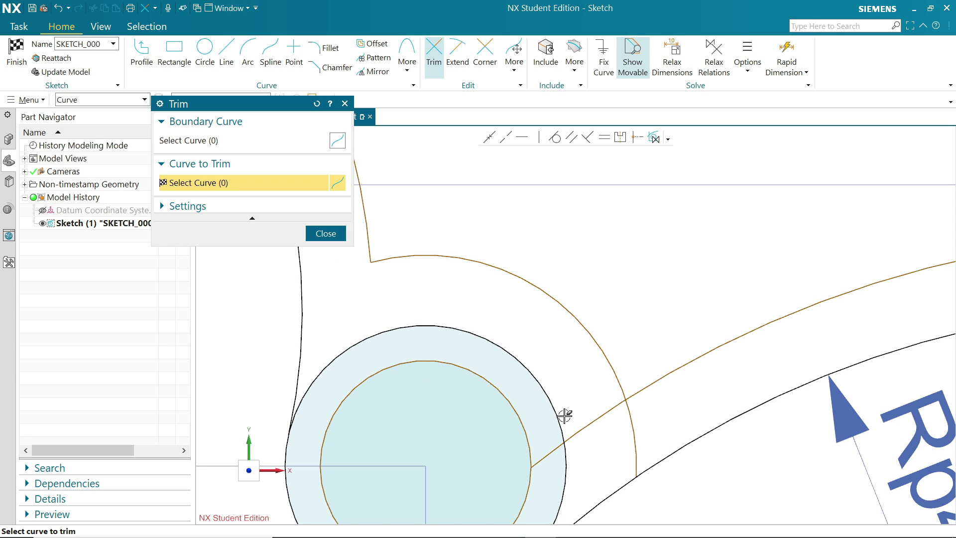
mouse_move(606, 433)
left_mouse_down()
mouse_move(647, 416)
mouse_move(592, 413)
left_mouse_up()
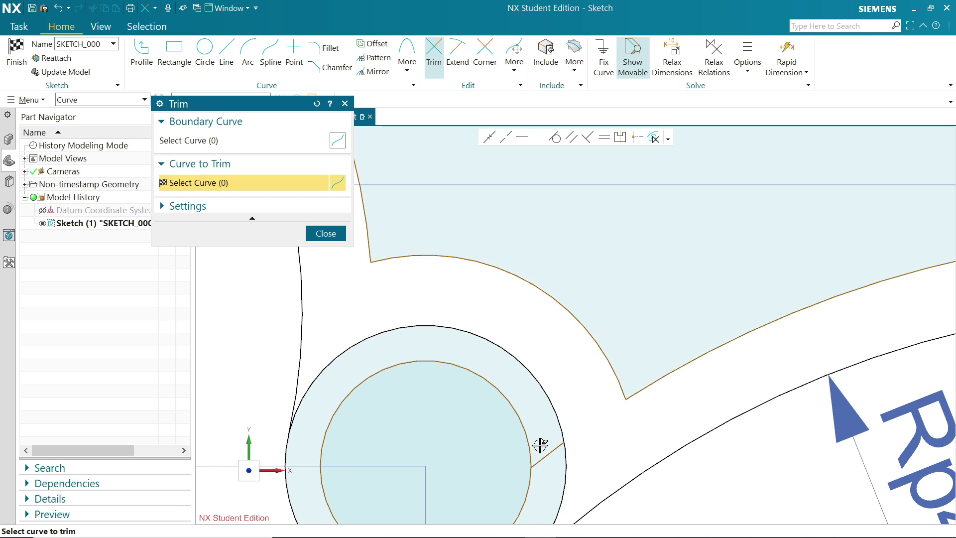
left_click_drag(546, 438, 551, 461)
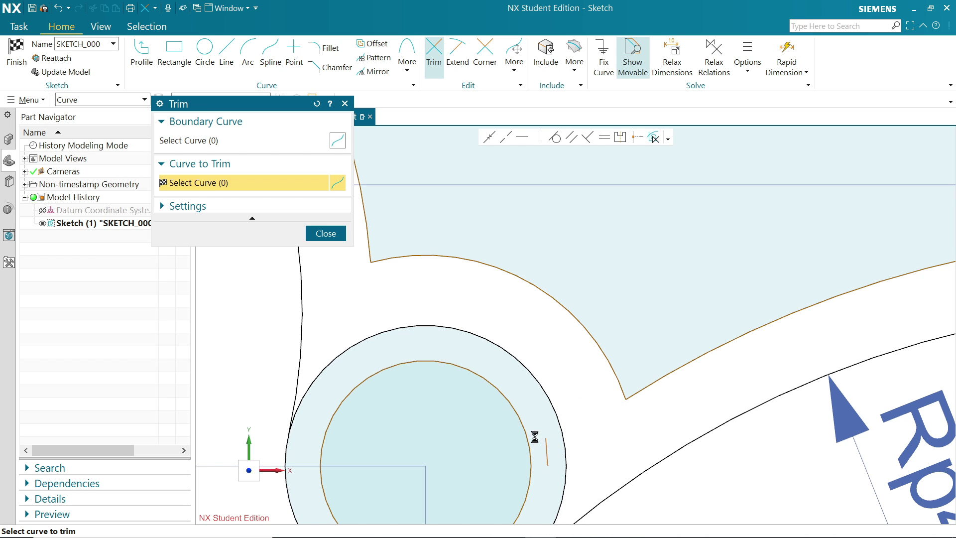
Remove the last stub, end trimming, and finish SKETCH_000 back in Modeling
left_click(329, 234)
scroll(493, 296, "down", 6)
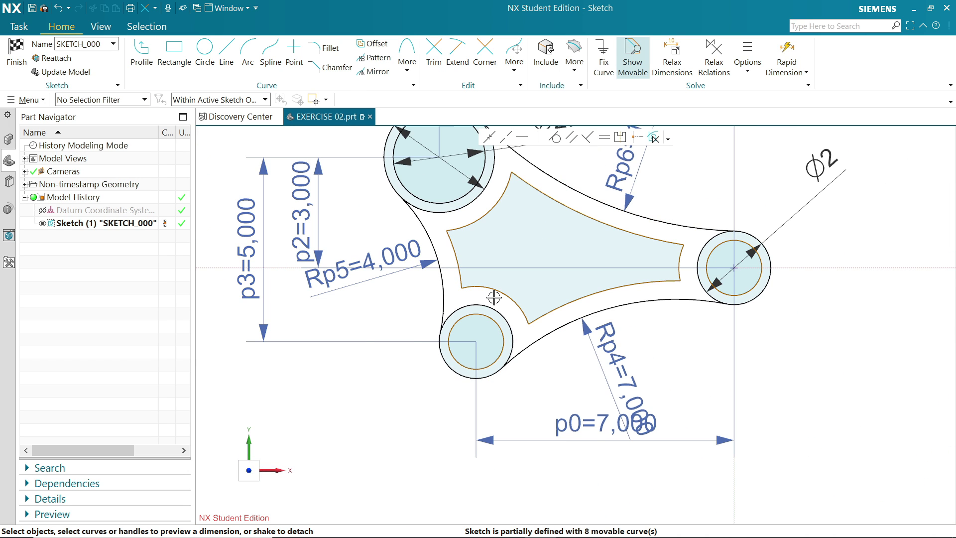
scroll(516, 211, "up", 3)
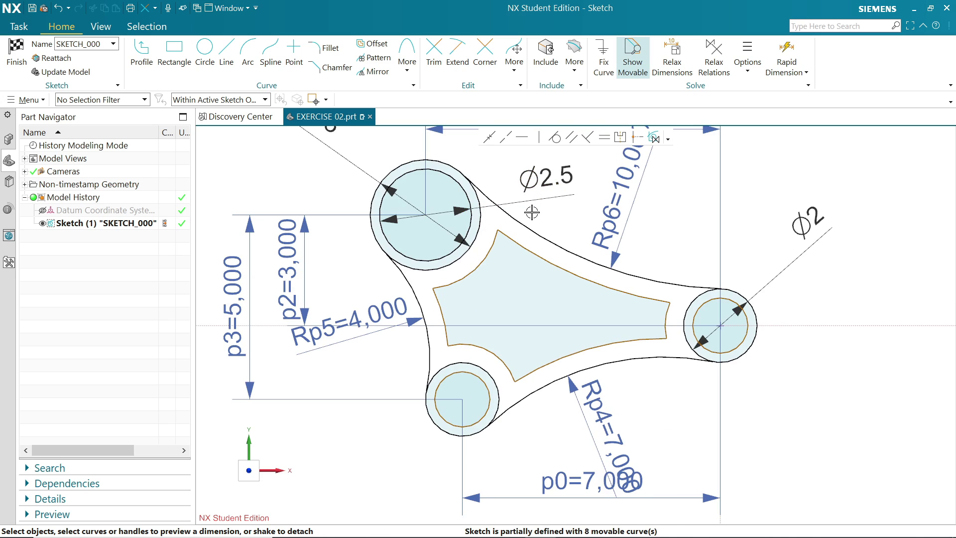
scroll(532, 212, "up", 1)
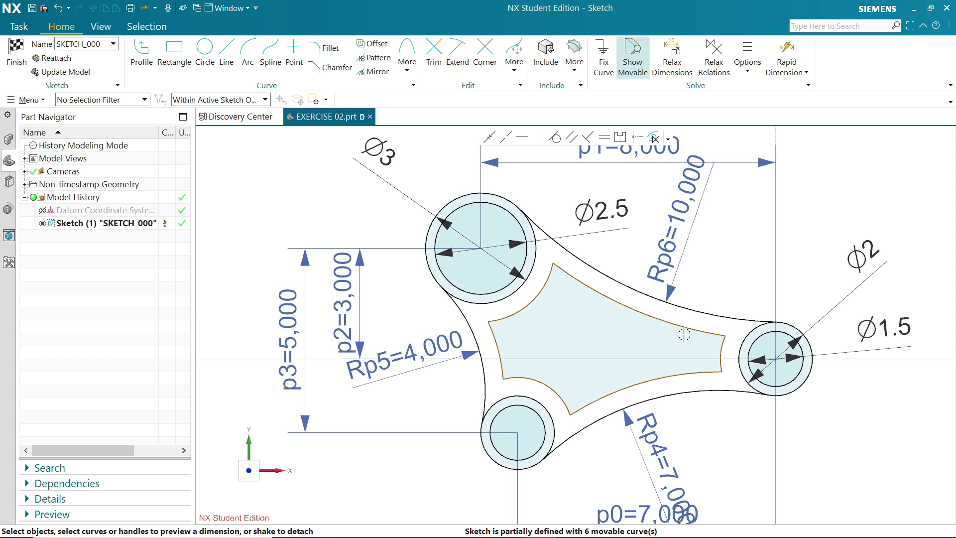
left_click(20, 61)
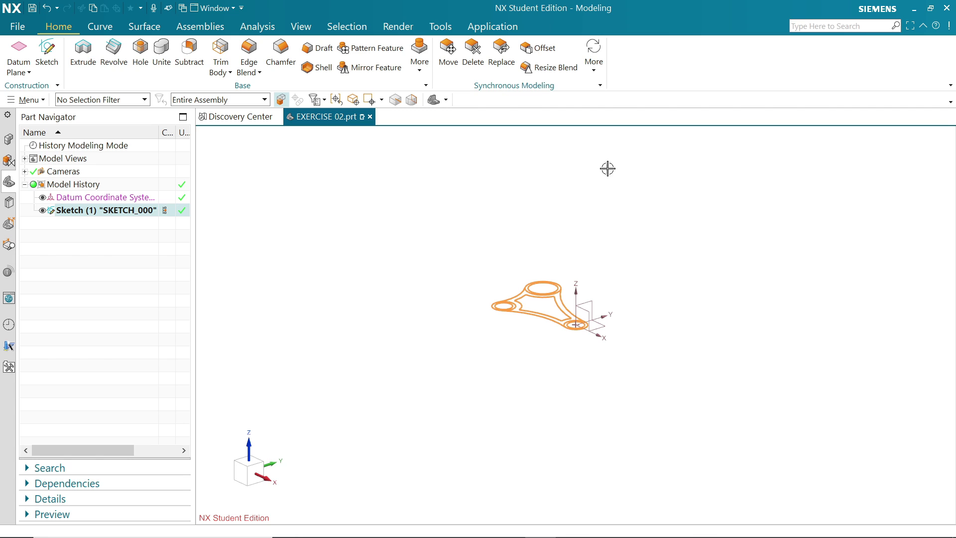
Fit the finished sketch to the view, clear the selection, and switch to the Exercise 02 drawing
left_click(446, 101)
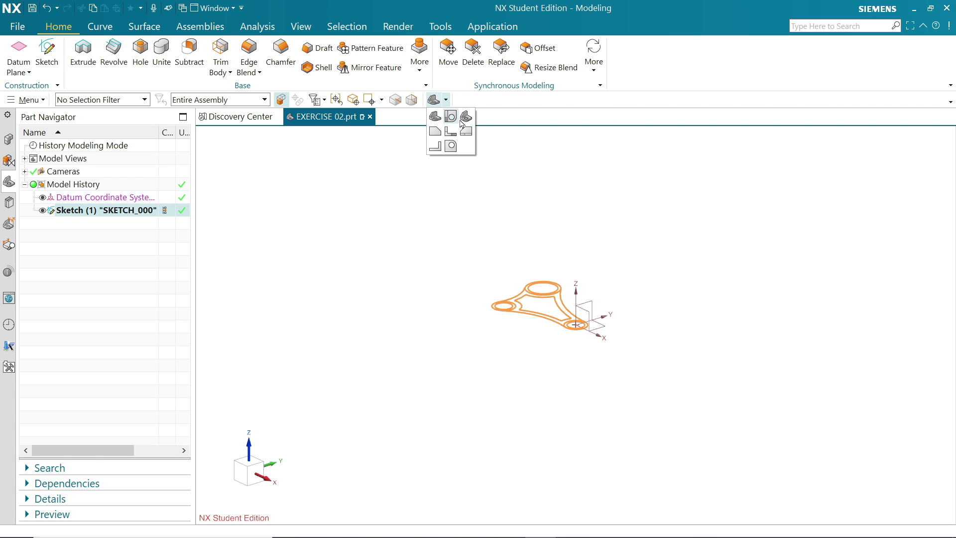
left_click(454, 122)
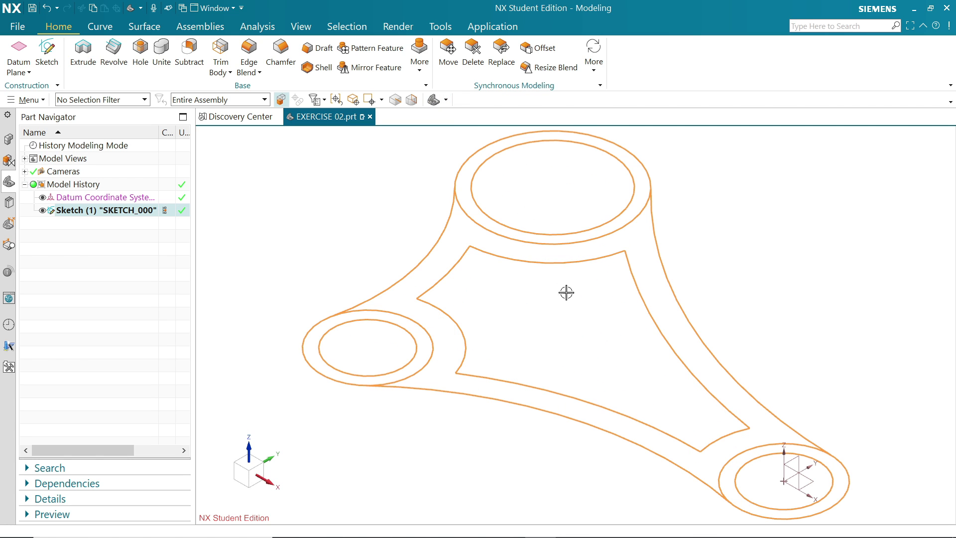
scroll(566, 321, "up", 1)
scroll(566, 320, "down", 2)
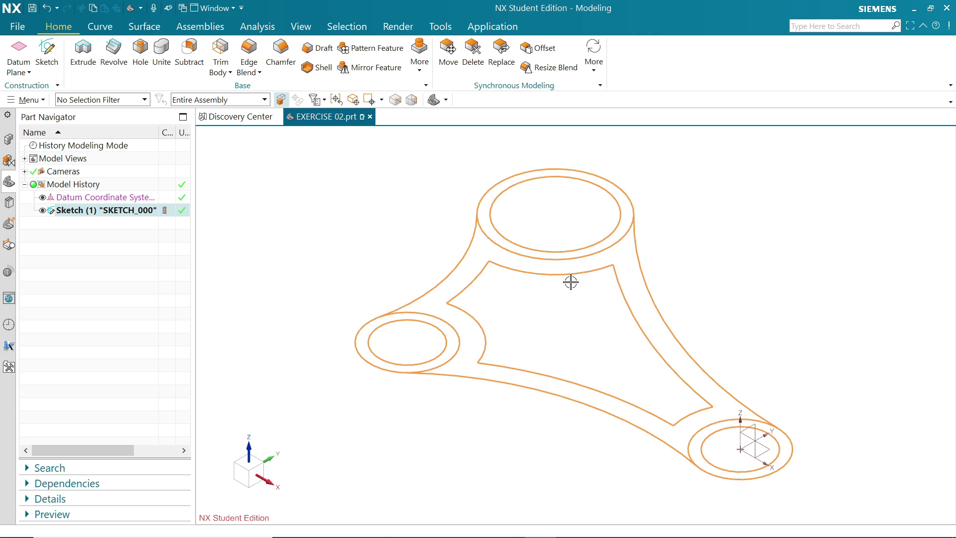
key("Escape")
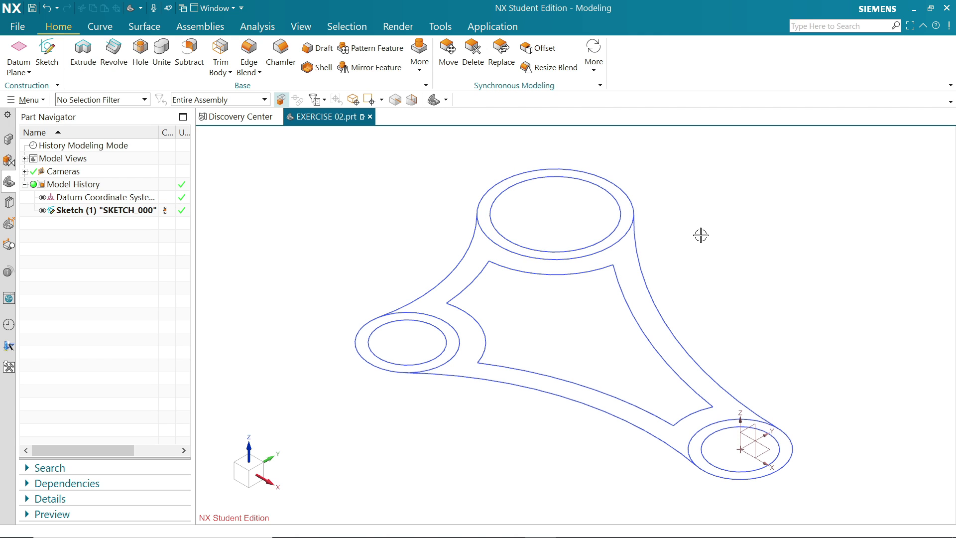
key("alt+Tab")
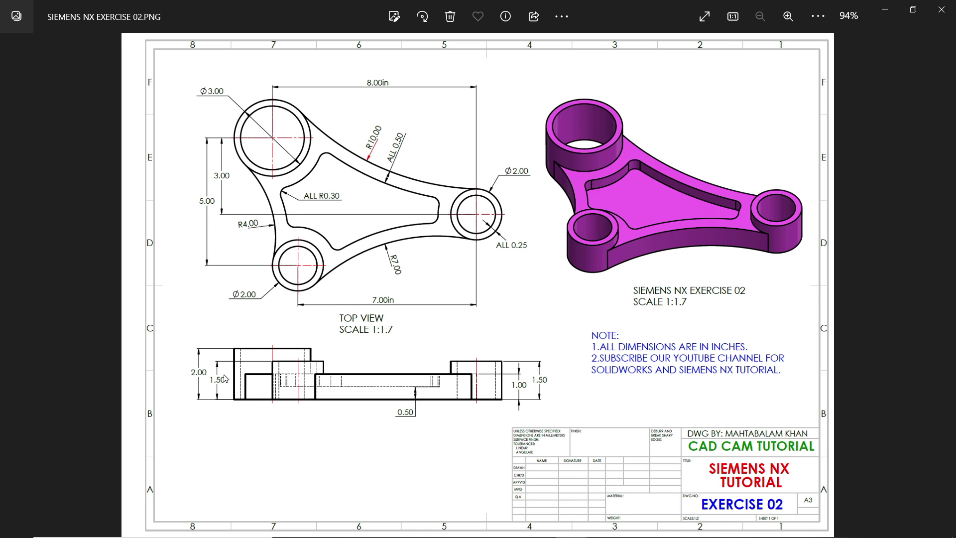
Read the bracket drawing's dimensions in Photos, then minimize it to return to NX
scroll(227, 373, "up", 2)
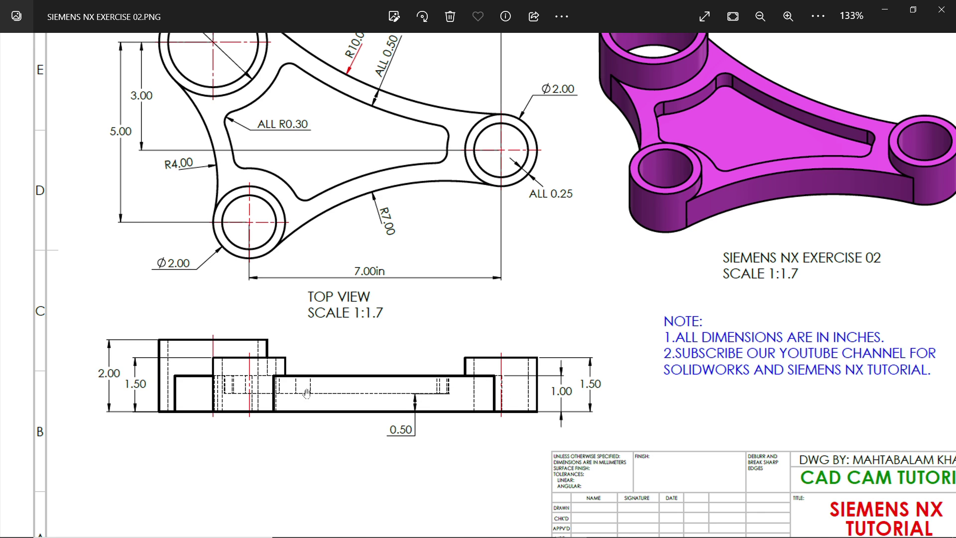
scroll(347, 246, "up", 1)
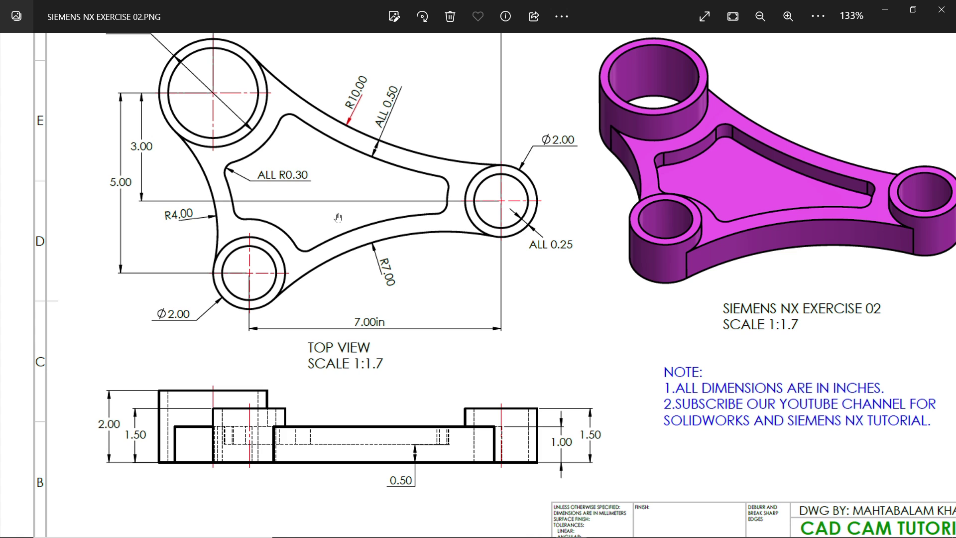
scroll(441, 324, "down", 1)
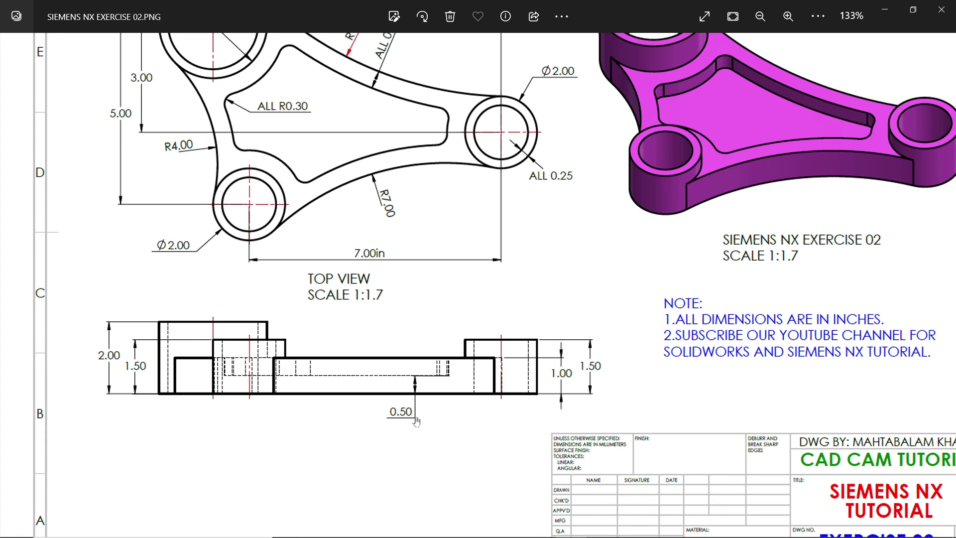
scroll(399, 298, "up", 2)
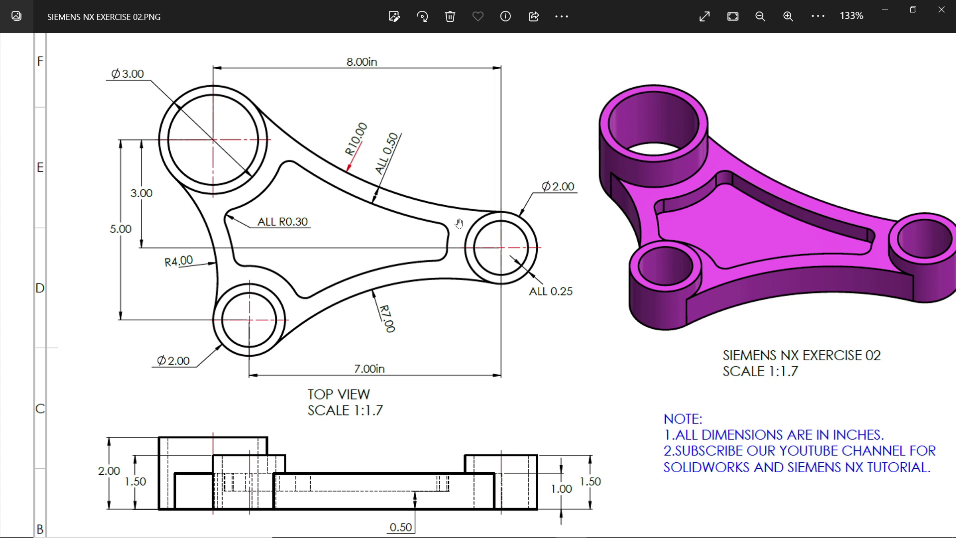
left_click(884, 9)
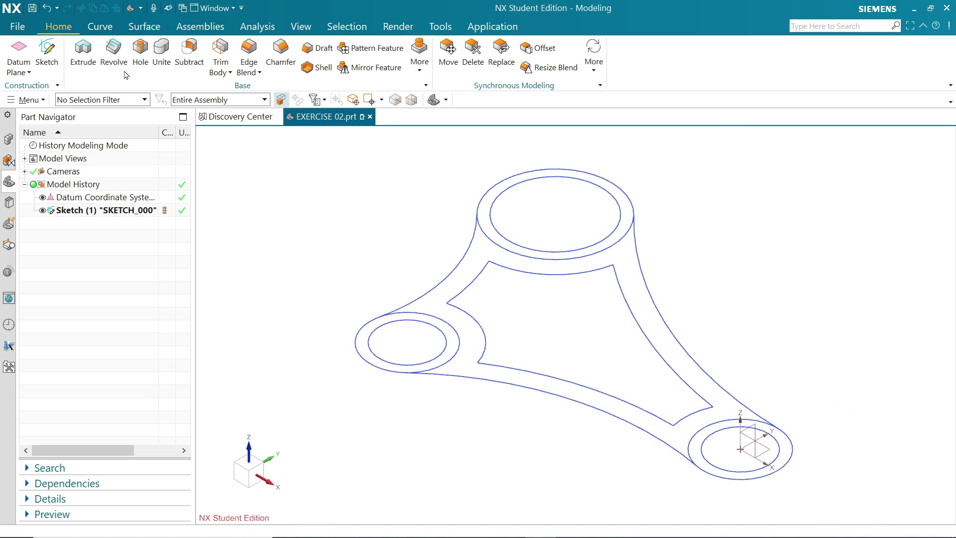
Extrude the top ring region 2 in using the Region Boundary Curve rule
left_click(83, 50)
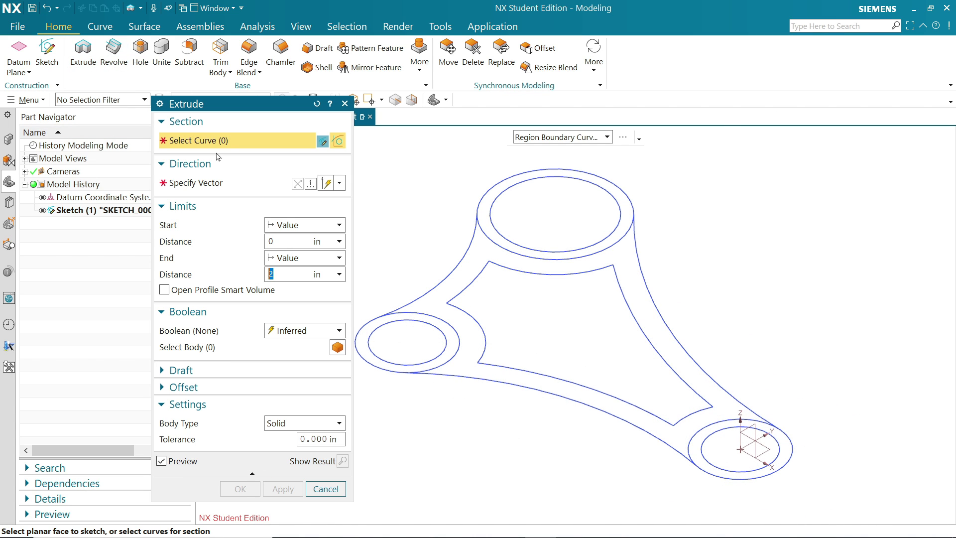
left_click(548, 139)
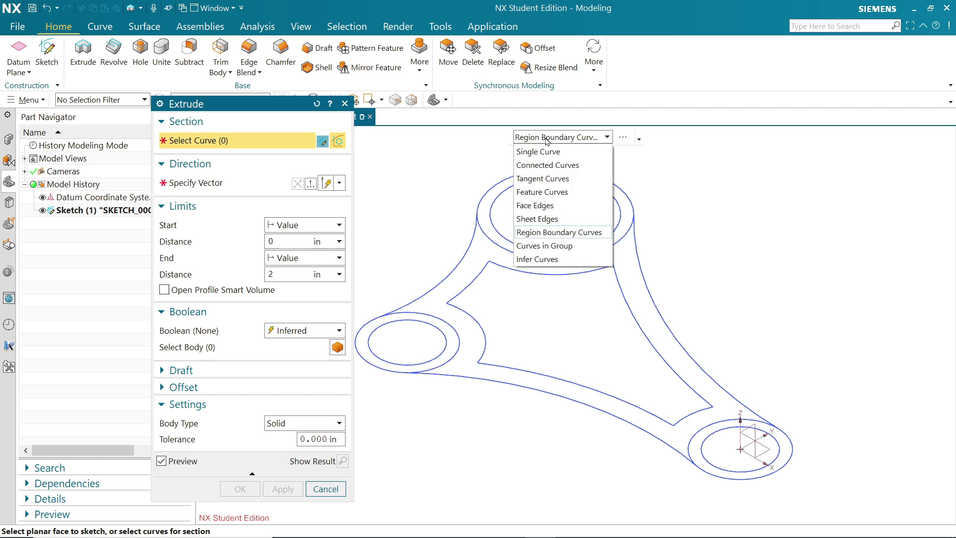
left_click(548, 140)
left_click(584, 140)
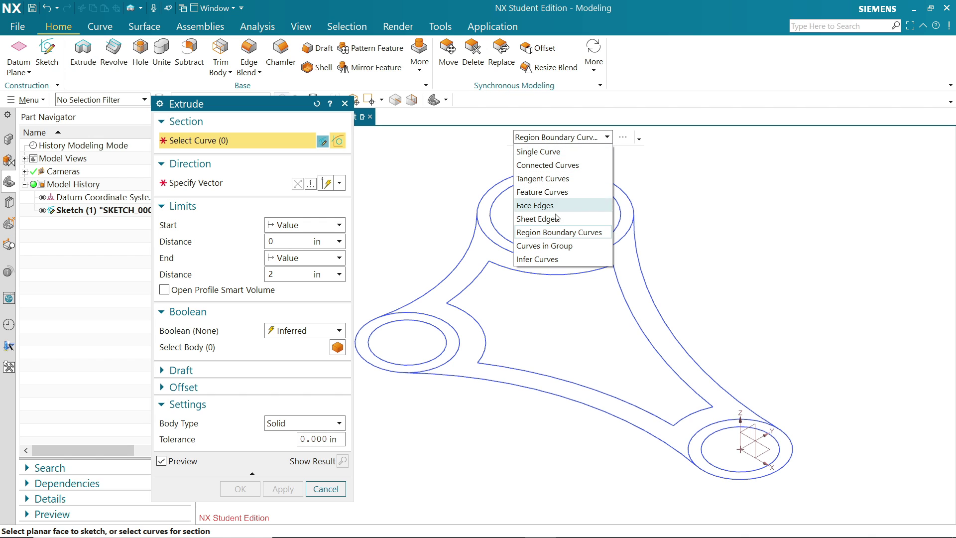
left_click(574, 138)
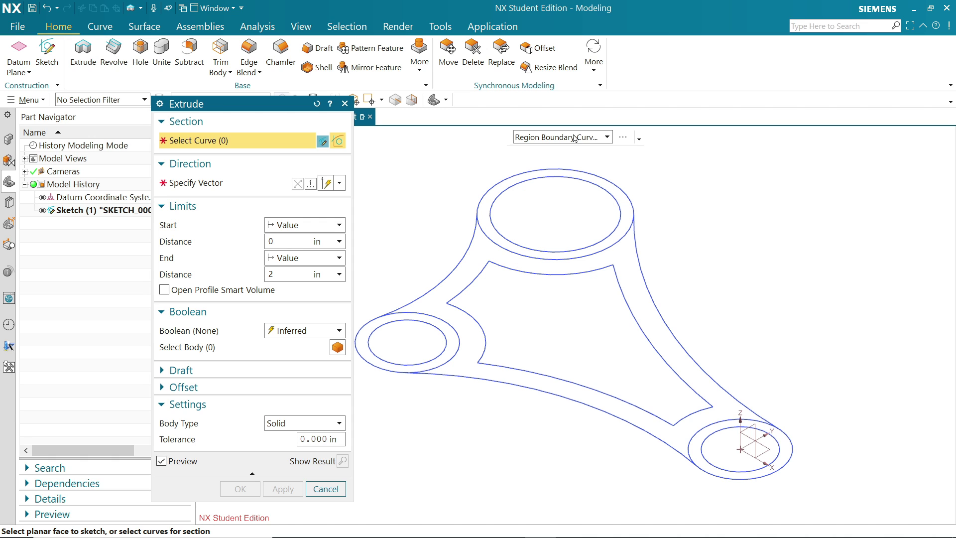
left_click(624, 209)
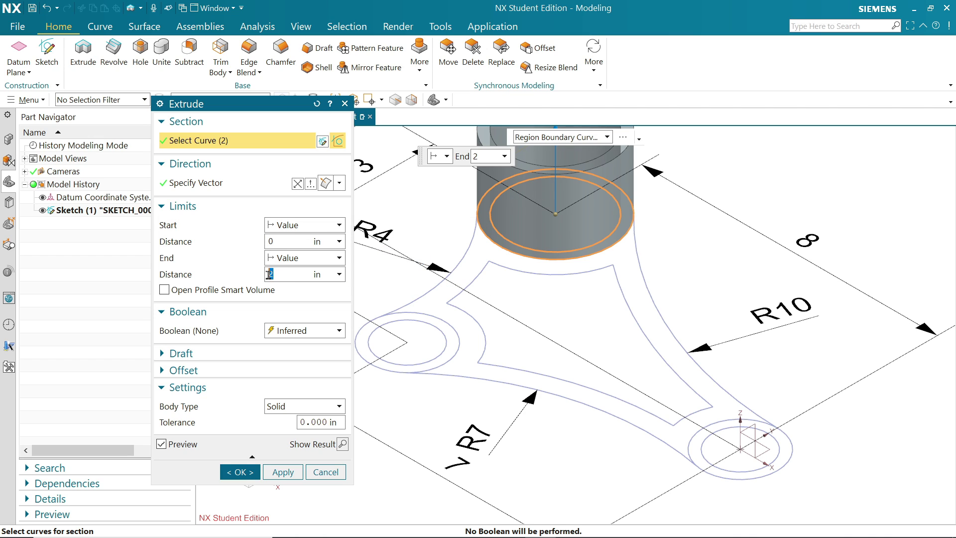
scroll(575, 308, "down", 5)
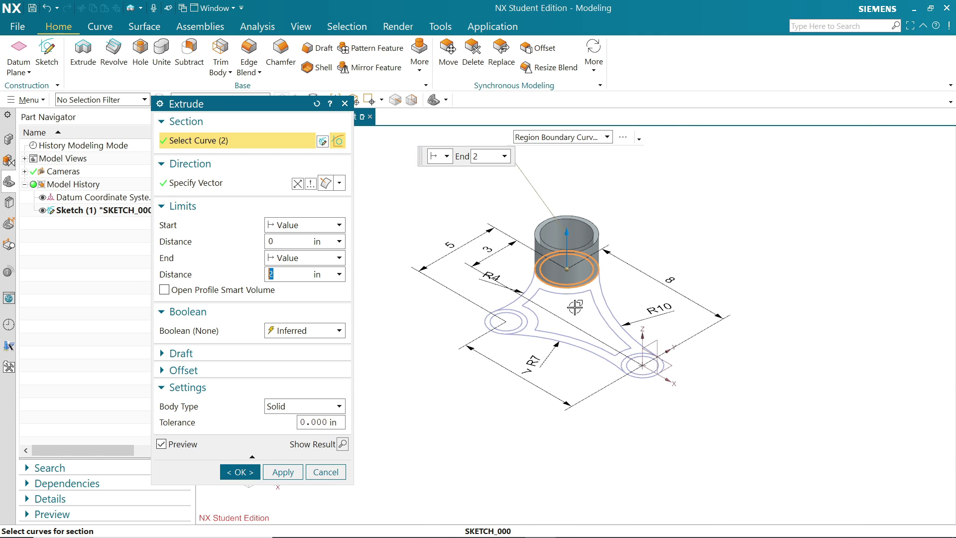
scroll(575, 307, "up", 3)
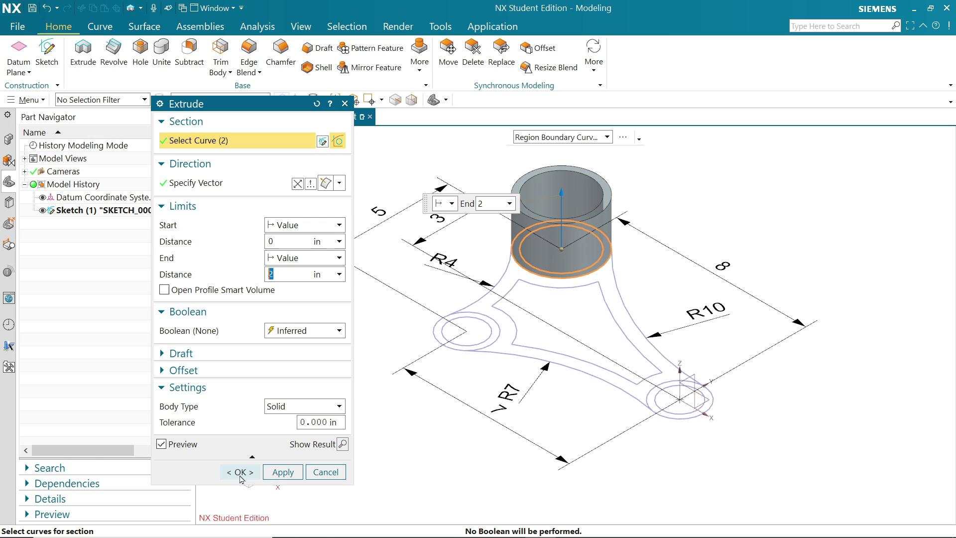
left_click(277, 473)
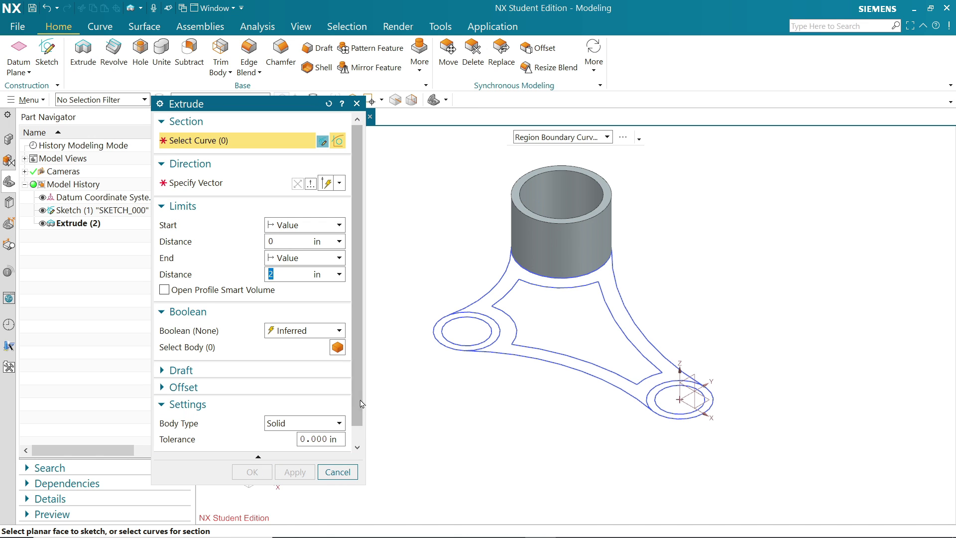
Extrude the lower-left and right ring regions 1.5 in into hollow boss cylinders
left_click(493, 338)
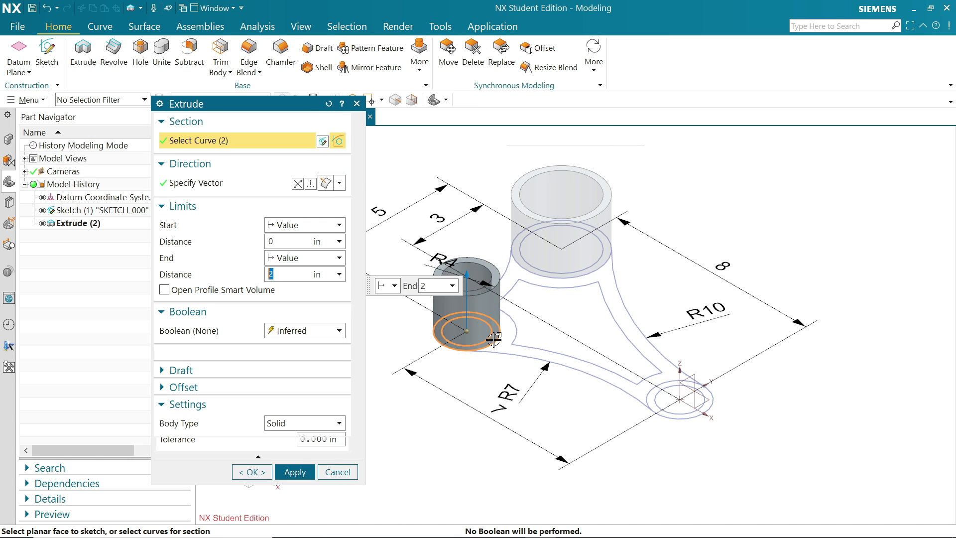
left_click(658, 407)
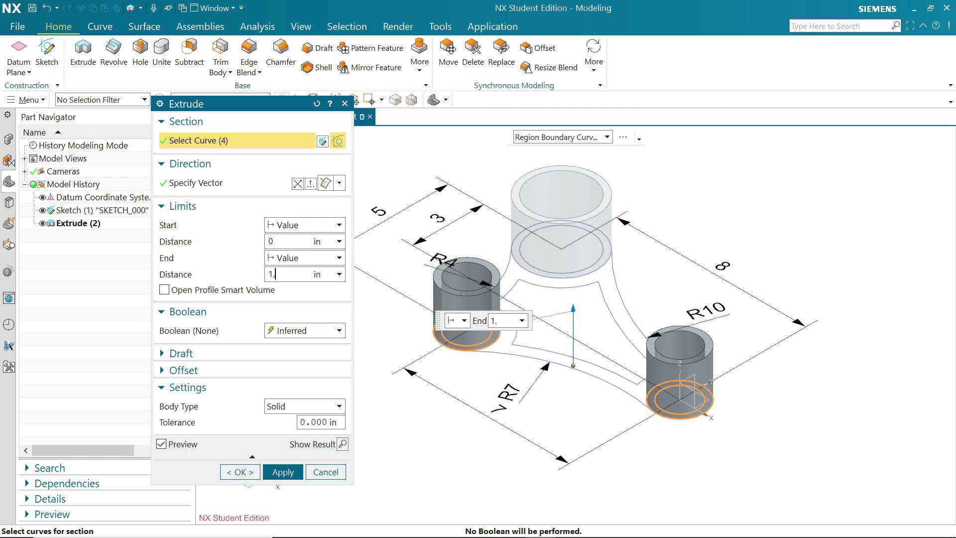
key("Return")
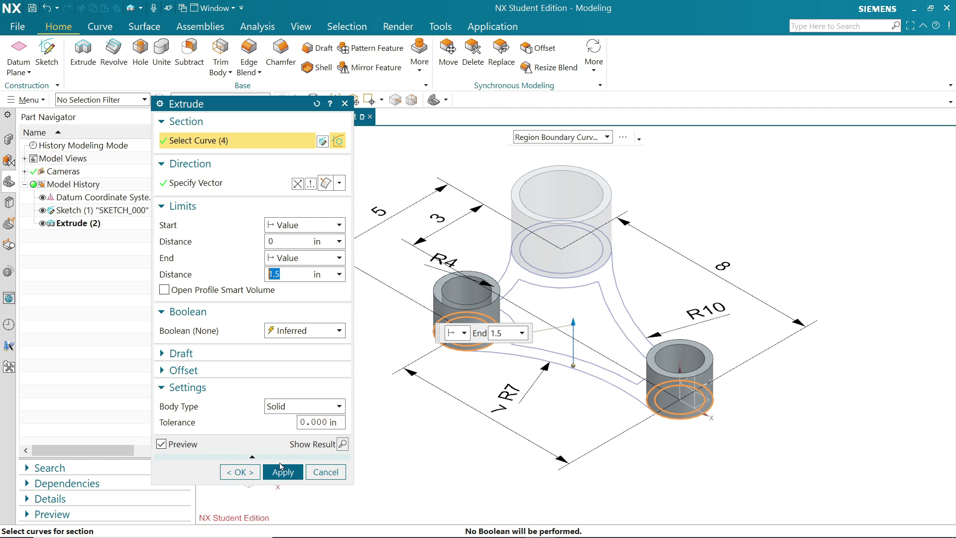
left_click(280, 474)
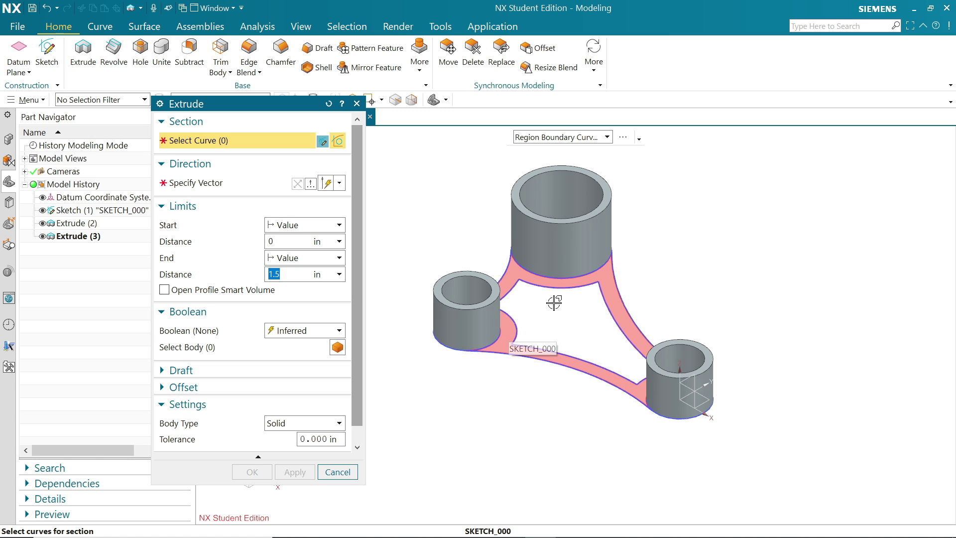
Select the triangular link region and set its extrusion height to 1 in
scroll(555, 301, "up", 2)
left_click(585, 276)
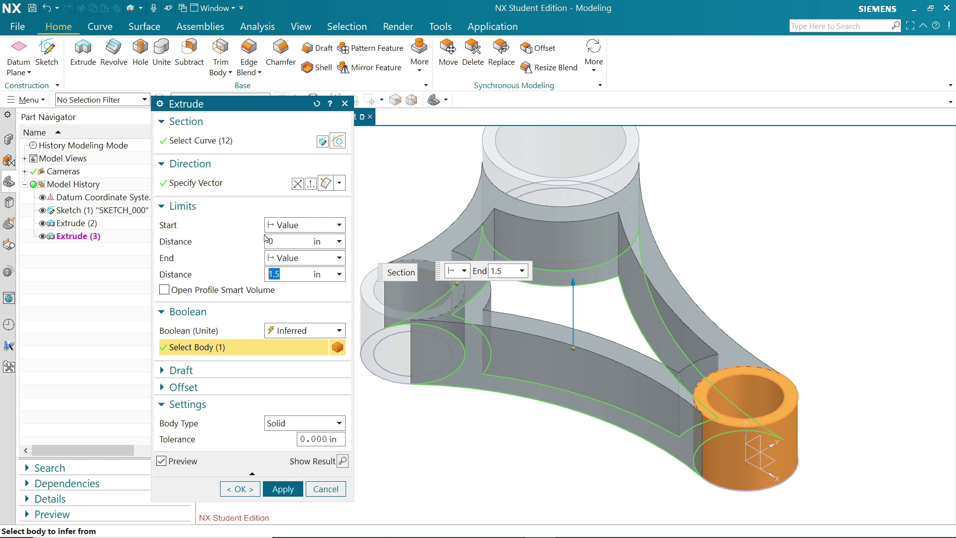
type("1")
key("Return")
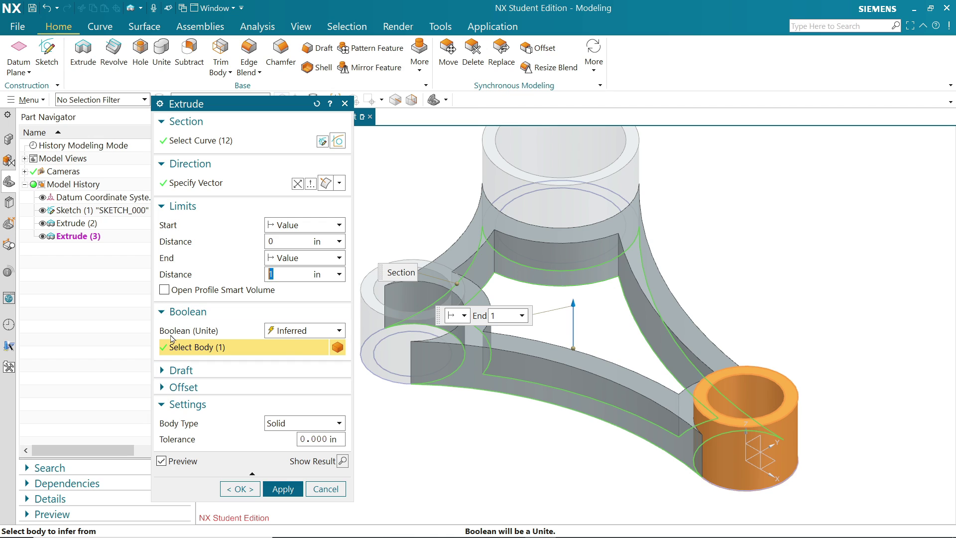
Unite the link extrusion with the left, top and lower-right bosses
left_click(338, 331)
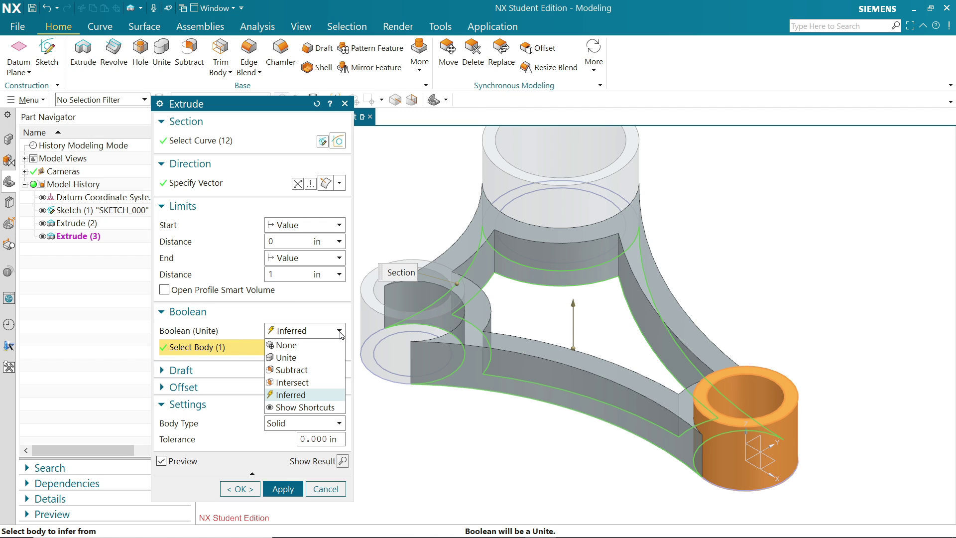
left_click(281, 359)
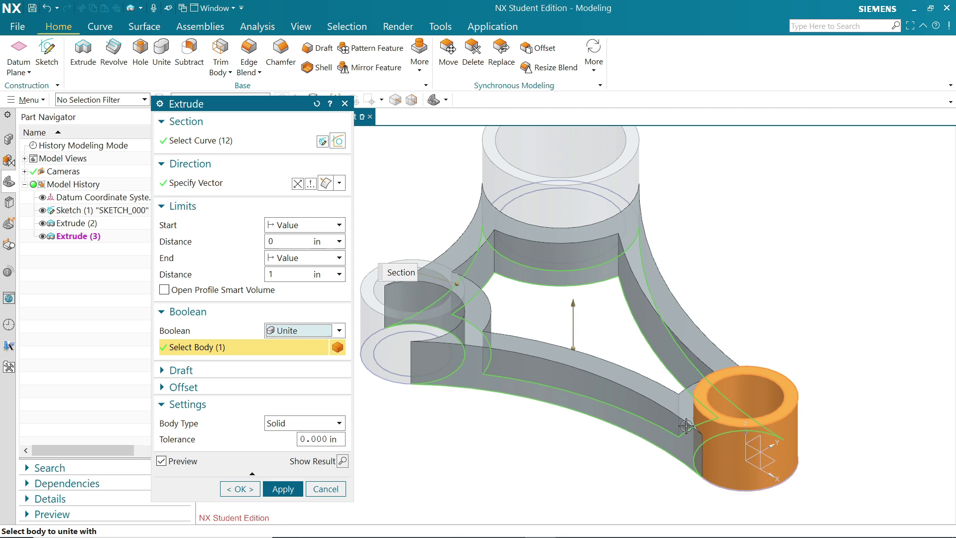
left_click(396, 338)
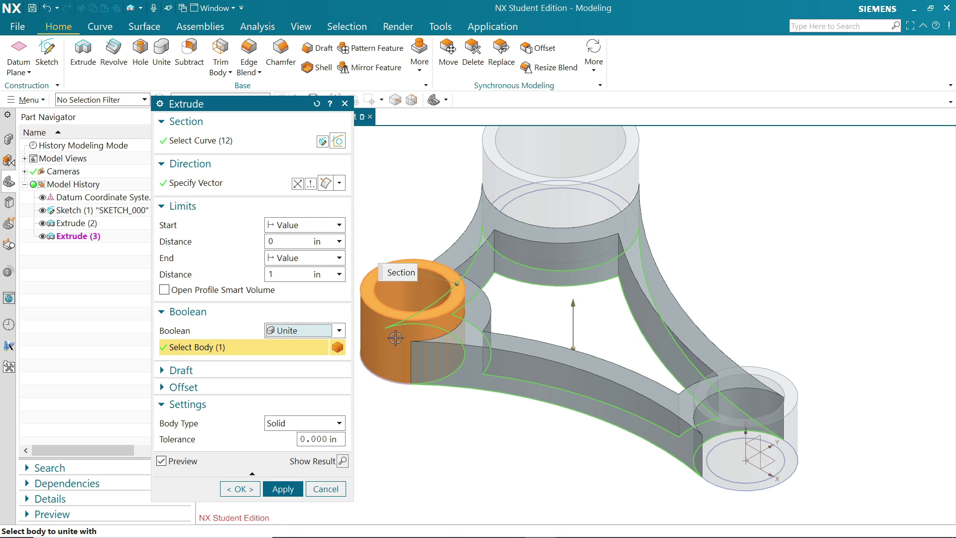
left_click(553, 211)
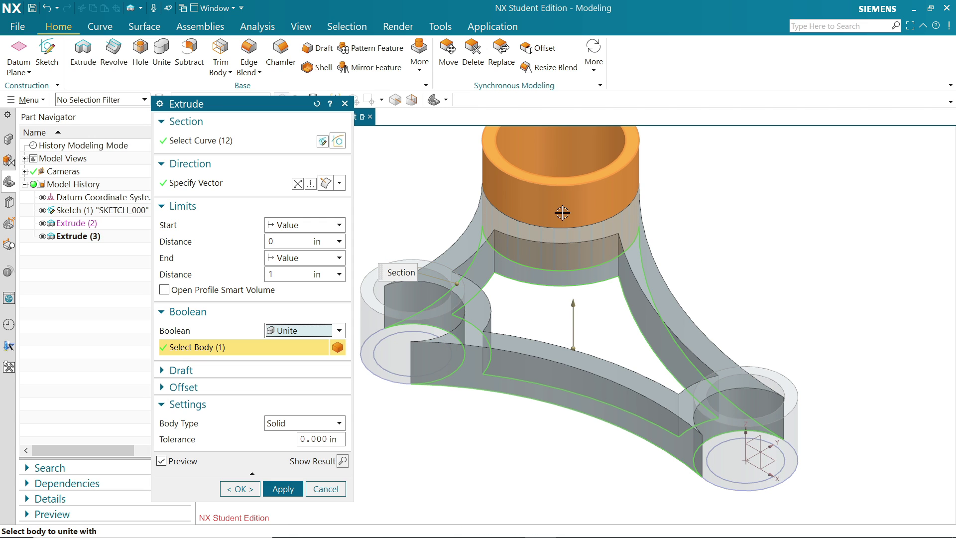
left_click(772, 451)
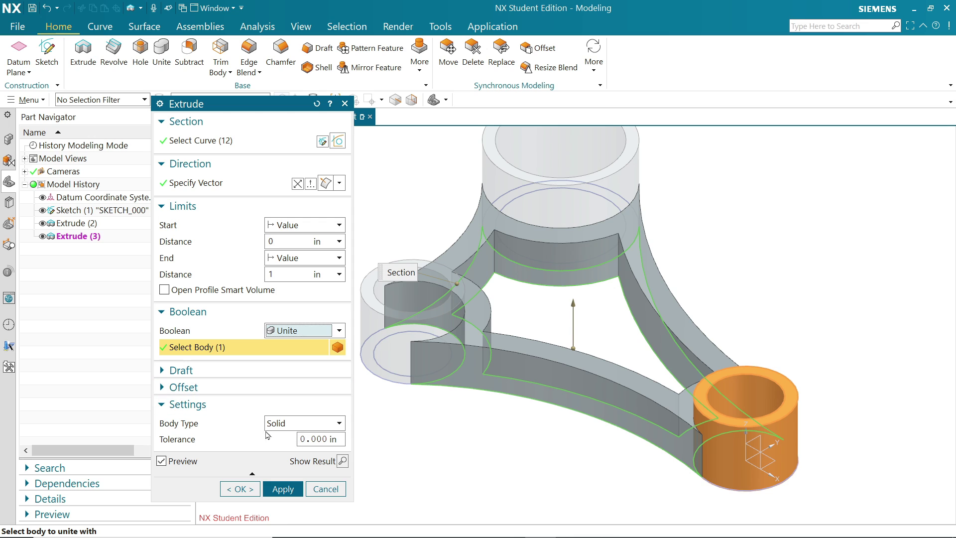
left_click(282, 489)
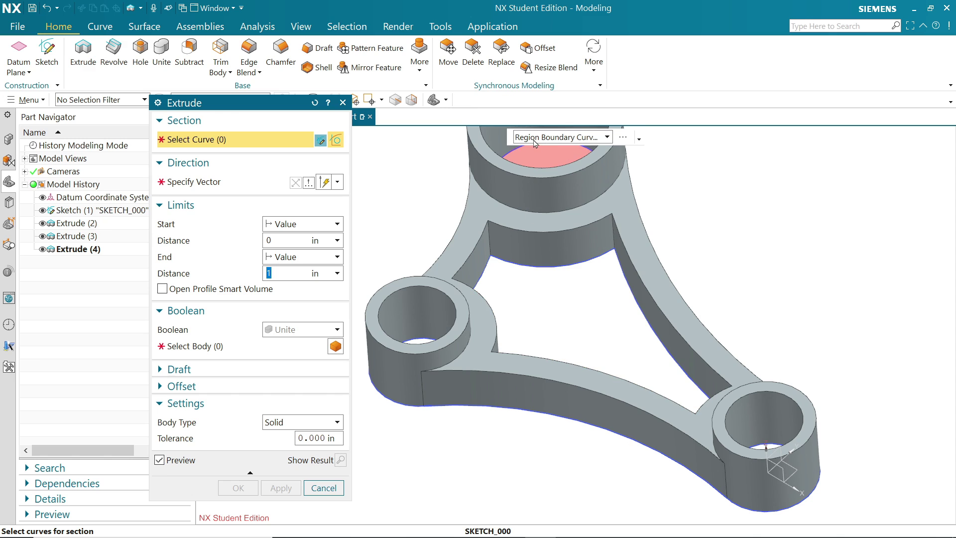
Extrude the inner triangular region 0.5 in as a floor united with the bracket body
left_click(563, 309)
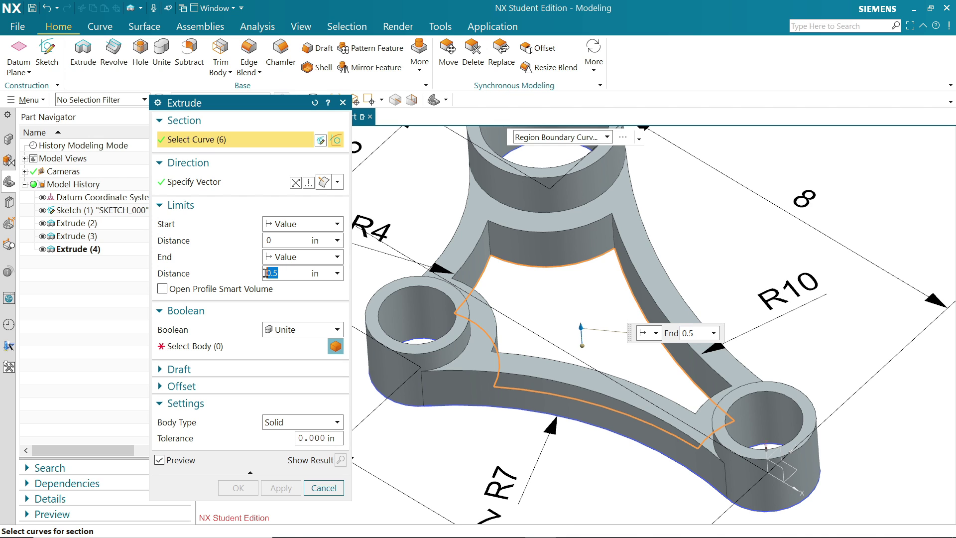
left_click(290, 274)
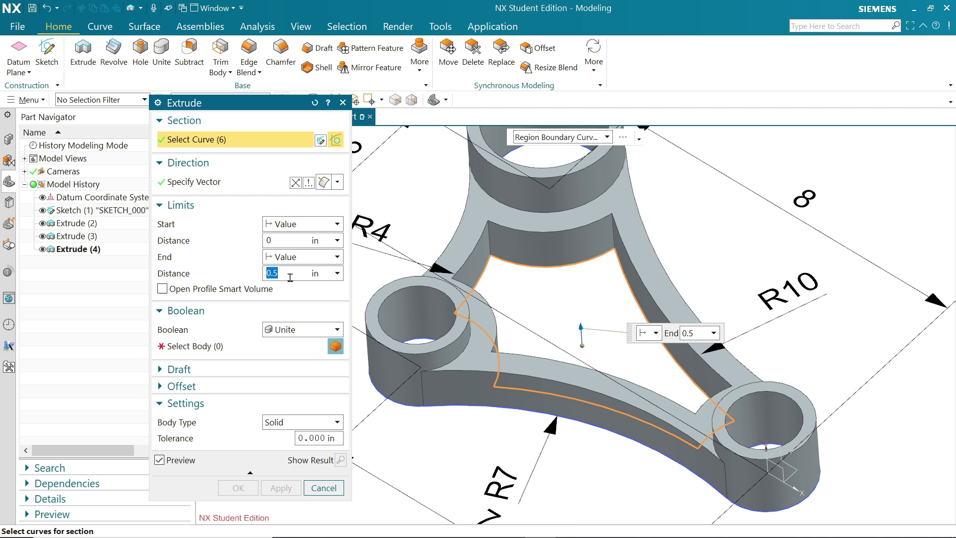
left_click(288, 351)
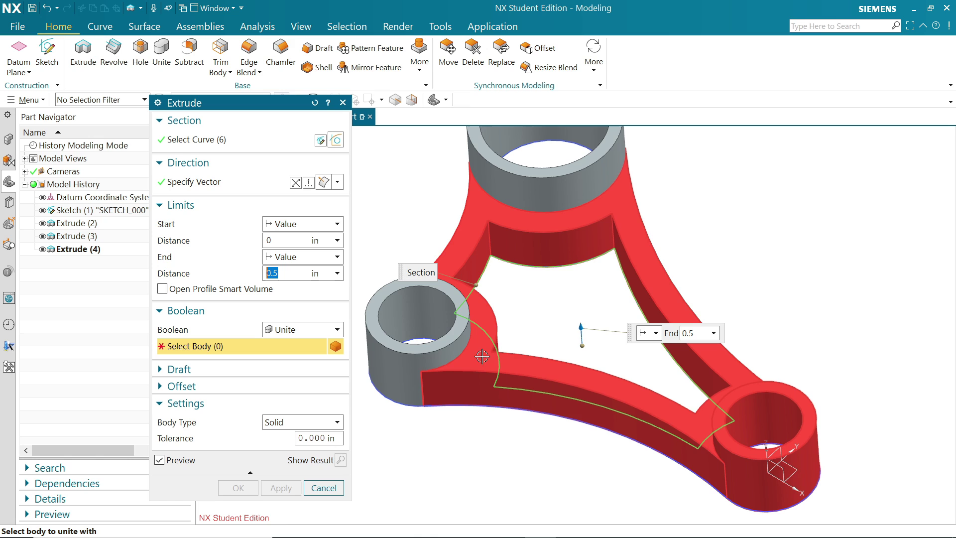
left_click(482, 359)
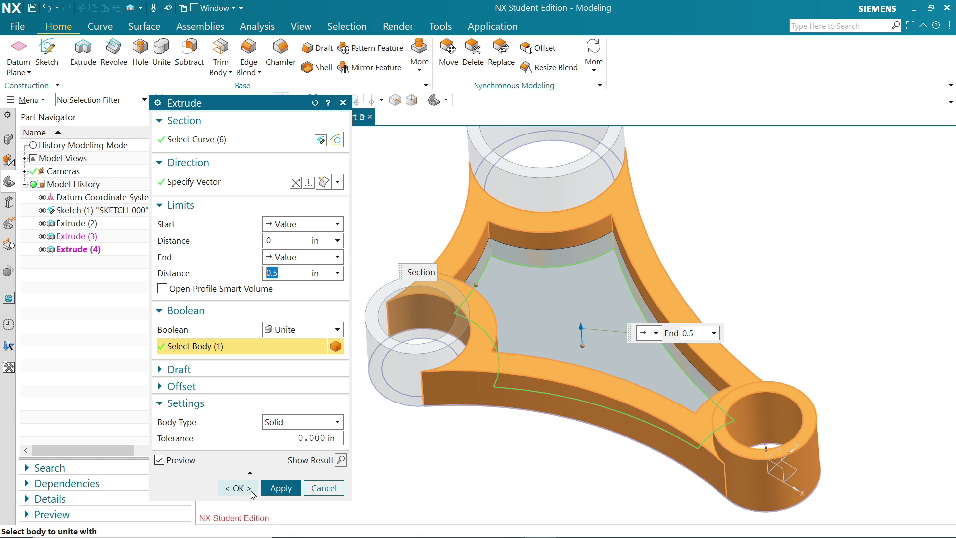
left_click(240, 487)
middle_click_drag(687, 317, 706, 305)
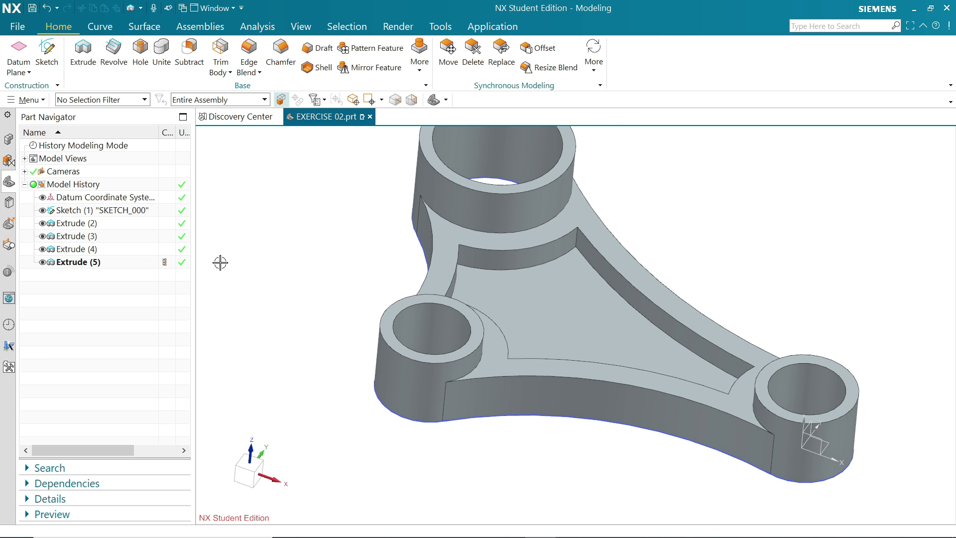
Hide Sketch (1) and the Datum Coordinate System, and set the selection filter to Edge
left_click(43, 210)
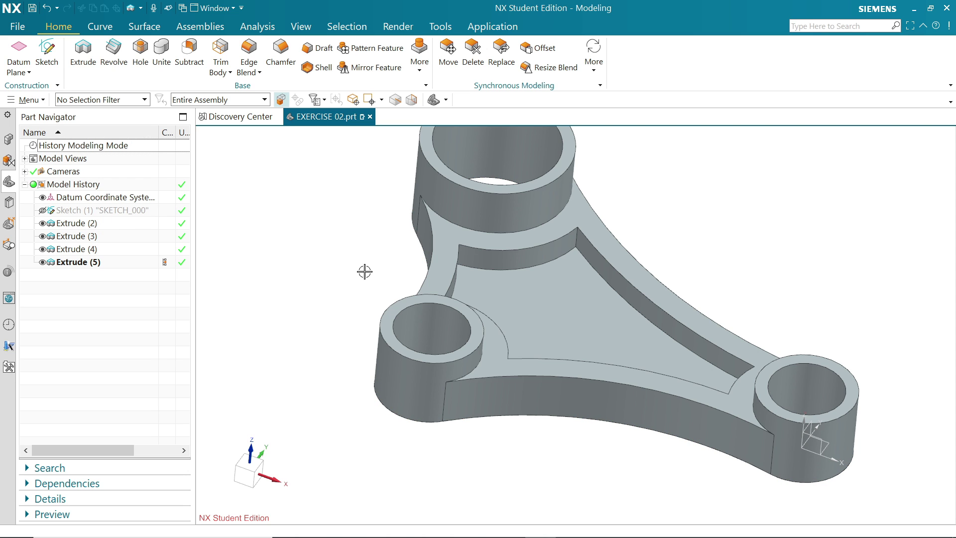
mouse_move(364, 271)
middle_mouse_down()
mouse_move(371, 234)
mouse_move(358, 260)
middle_mouse_up()
left_click(42, 197)
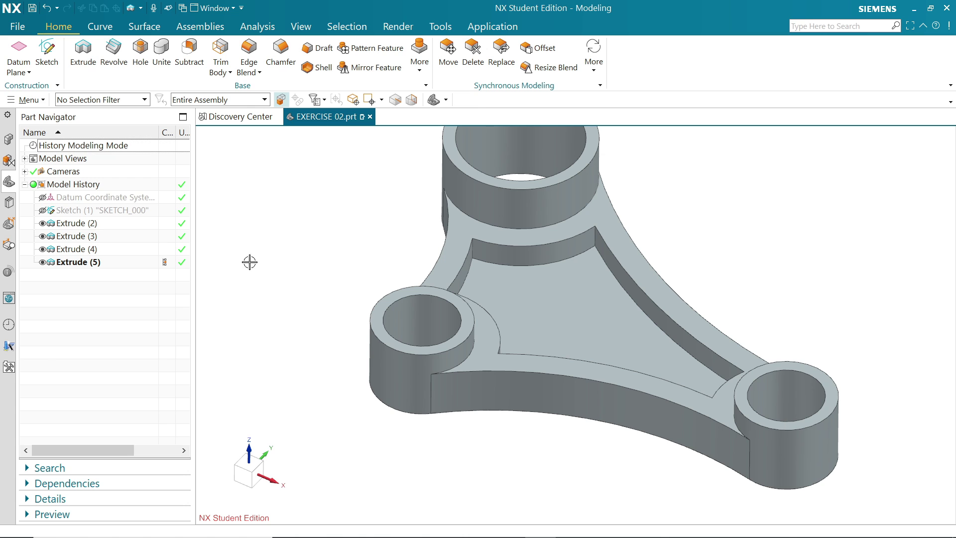
mouse_move(266, 262)
middle_mouse_down()
mouse_move(286, 228)
mouse_move(266, 260)
mouse_move(271, 252)
middle_mouse_up()
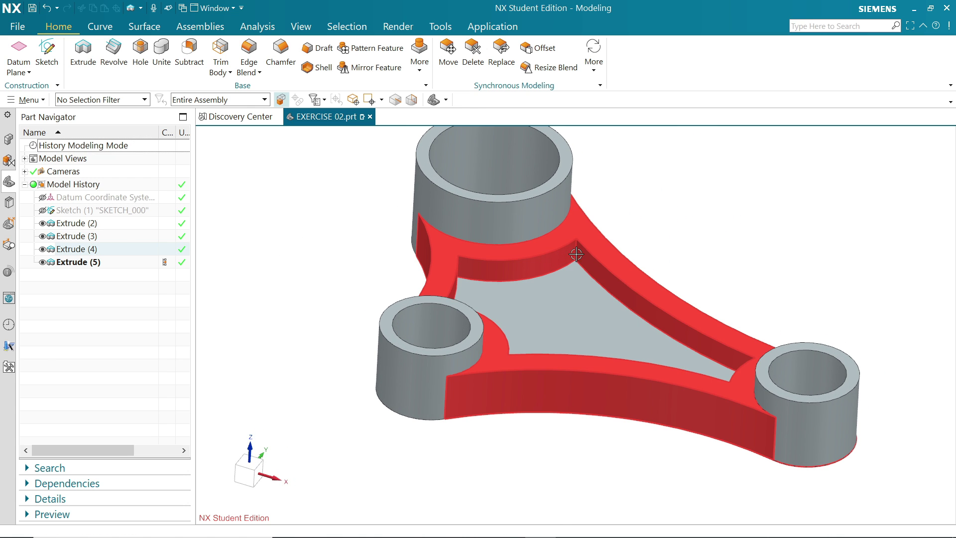
left_click(102, 100)
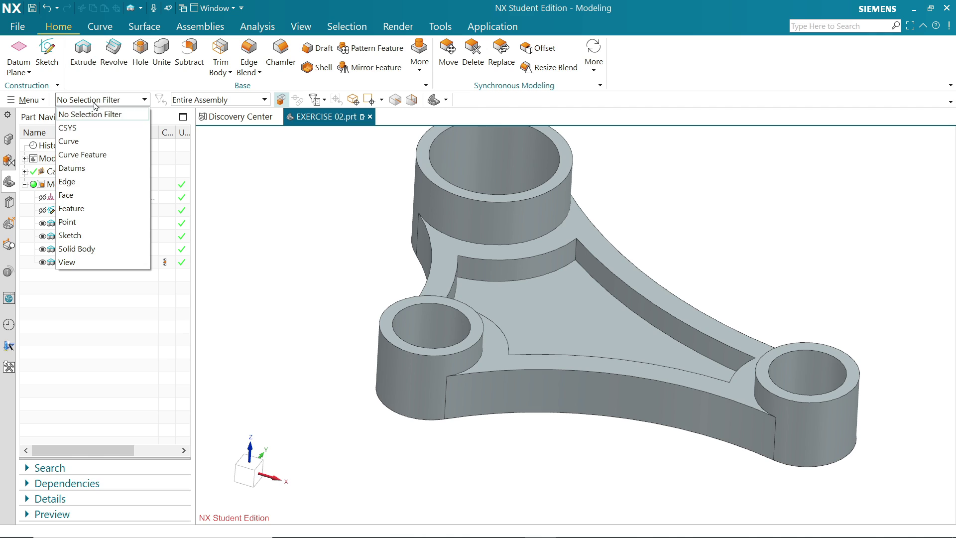
left_click(77, 183)
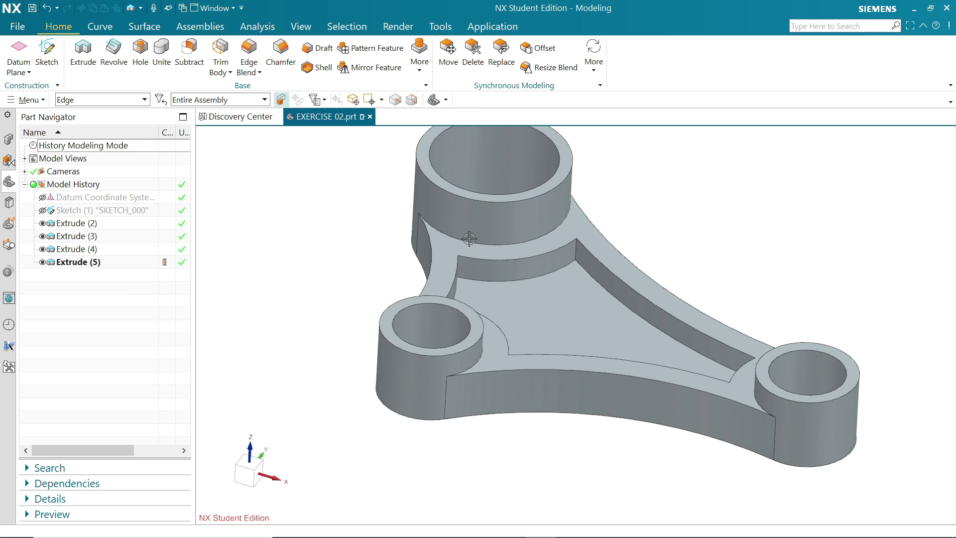
Start an Edge Blend on one pocket corner with 0.3 in radius, tangent continuity, circular shape
left_click(576, 252)
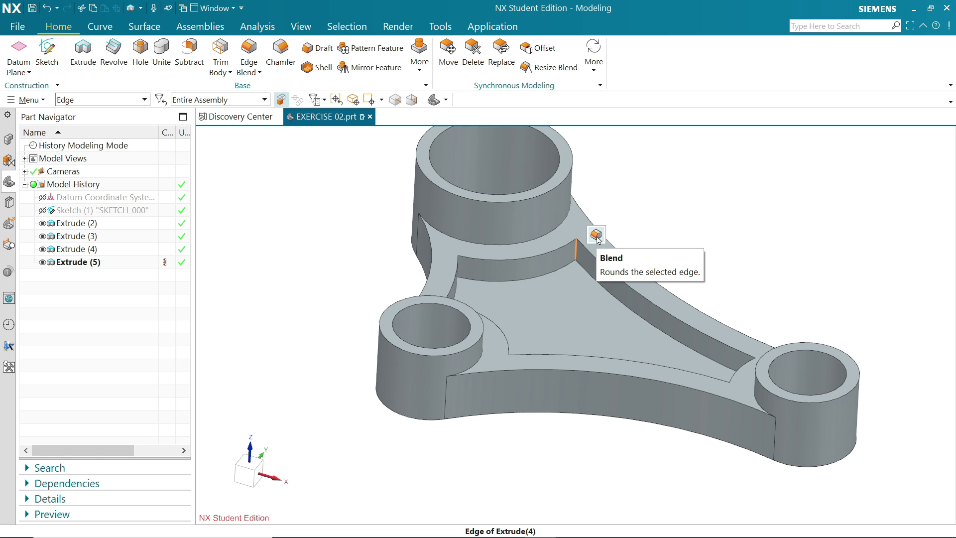
left_click(596, 235)
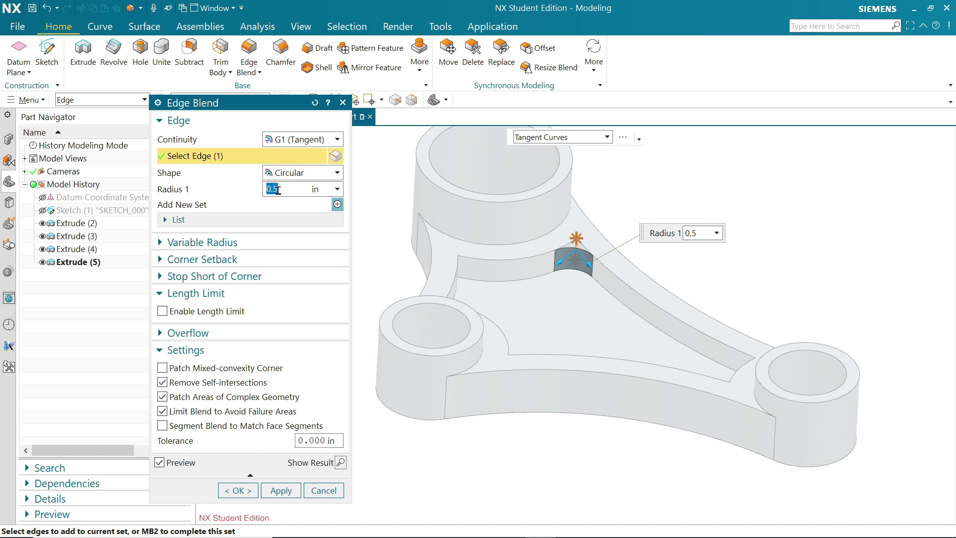
type("0.3")
key("Return")
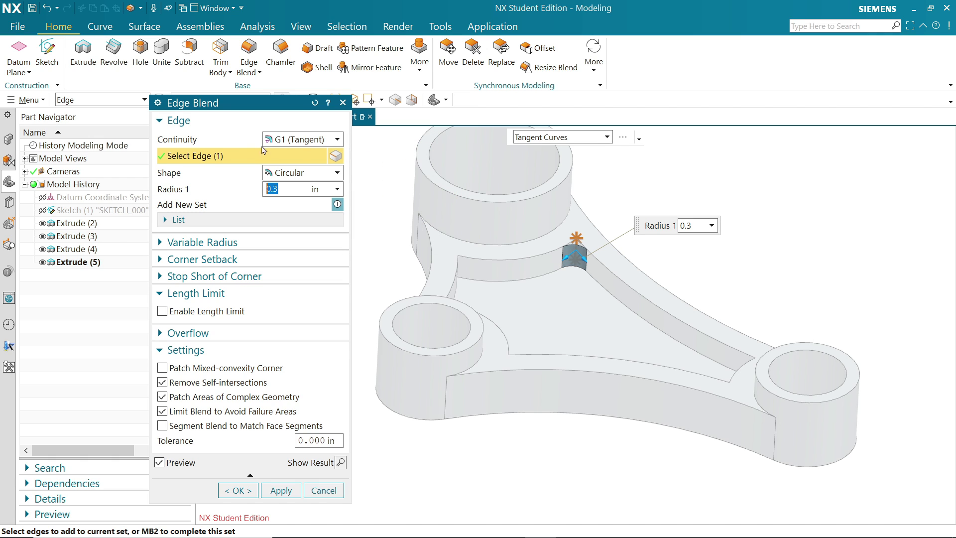
left_click(314, 143)
left_click(314, 143)
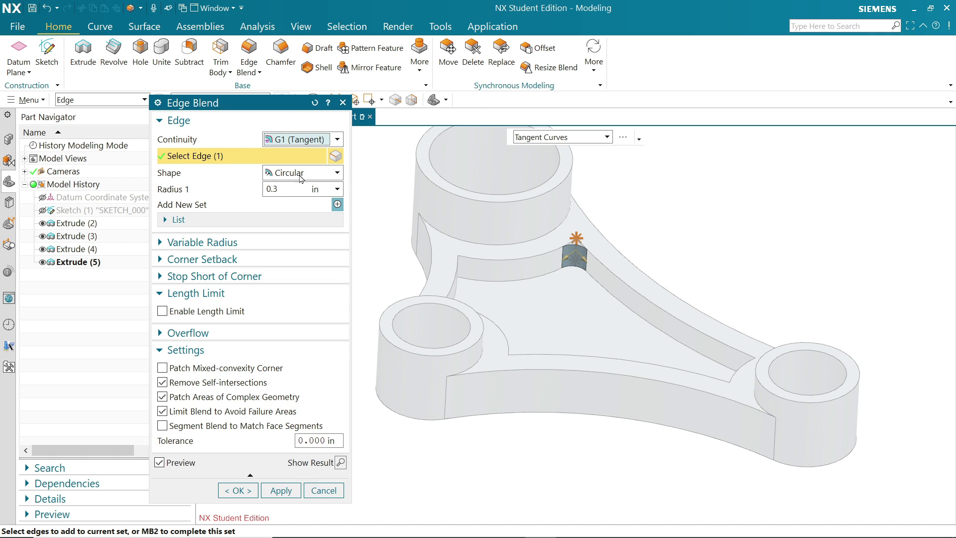
left_click(304, 175)
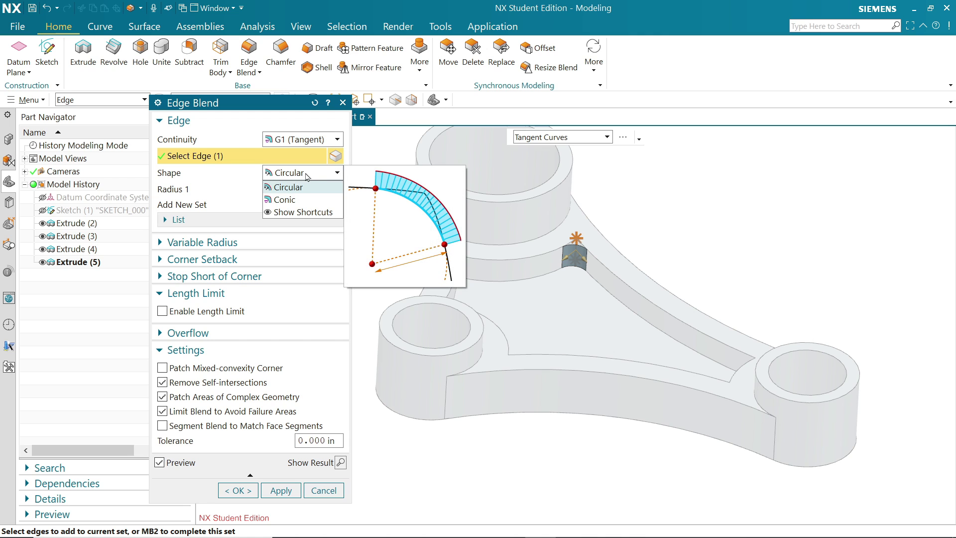
left_click(307, 174)
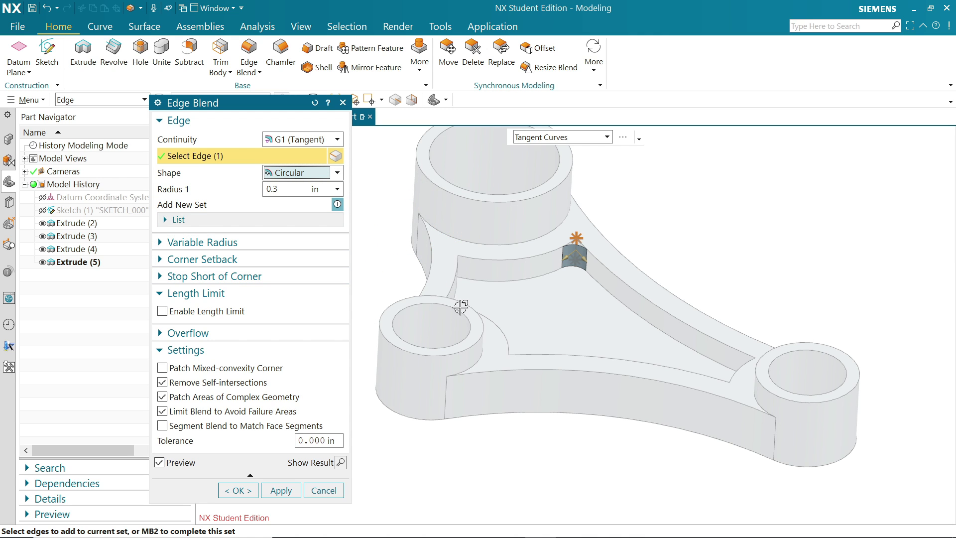
Add the remaining five vertical pocket corner edges to the blend
middle_click_drag(646, 330, 600, 319)
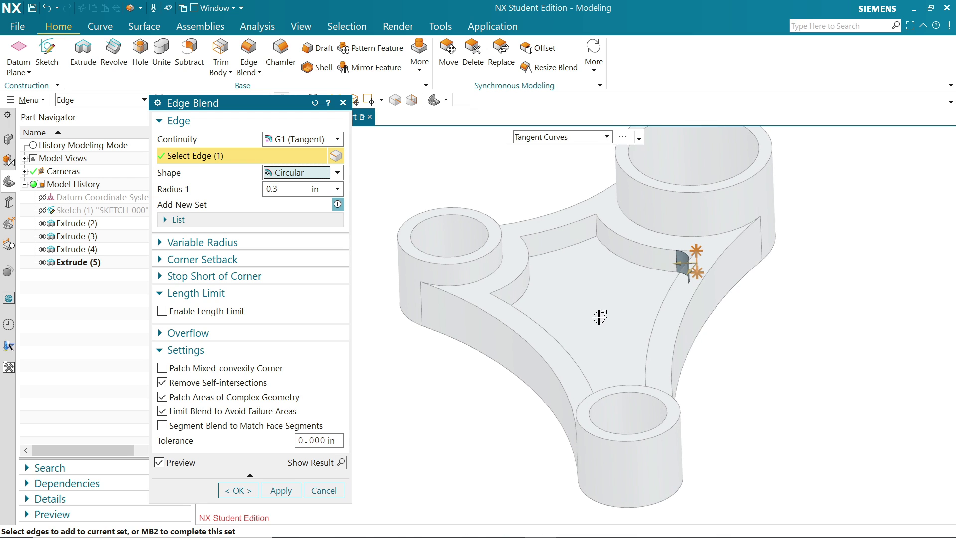
left_click(593, 230)
middle_click_drag(589, 258, 542, 267)
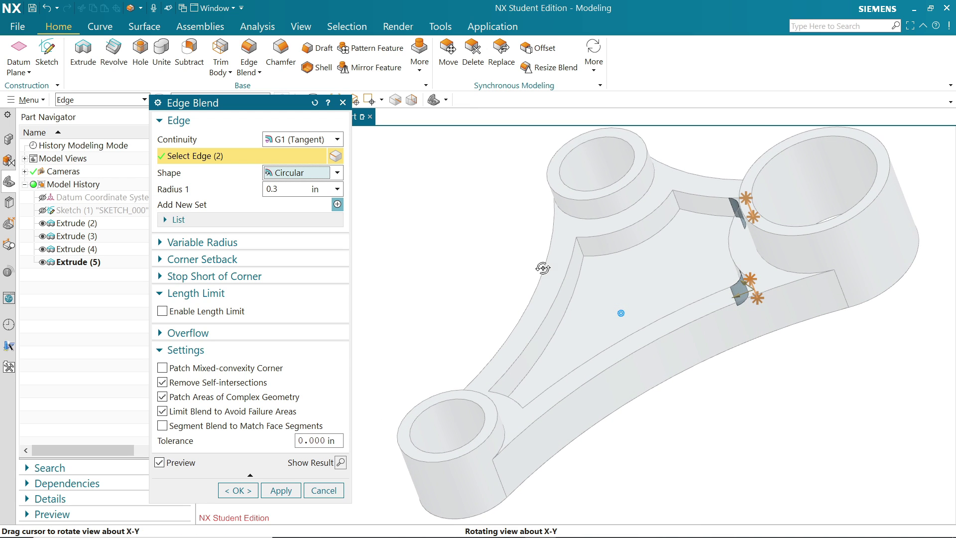
left_click(687, 204)
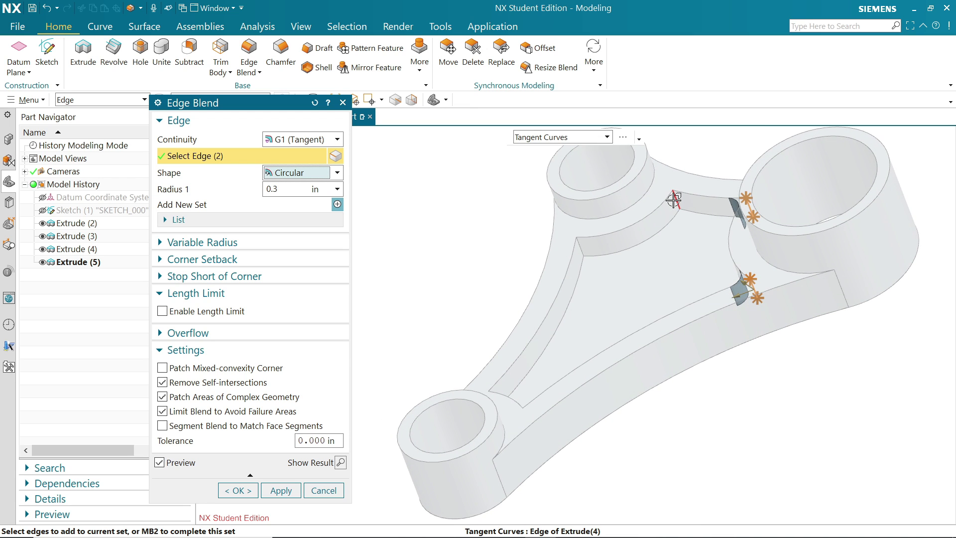
left_click(578, 251)
middle_click_drag(621, 313, 760, 278)
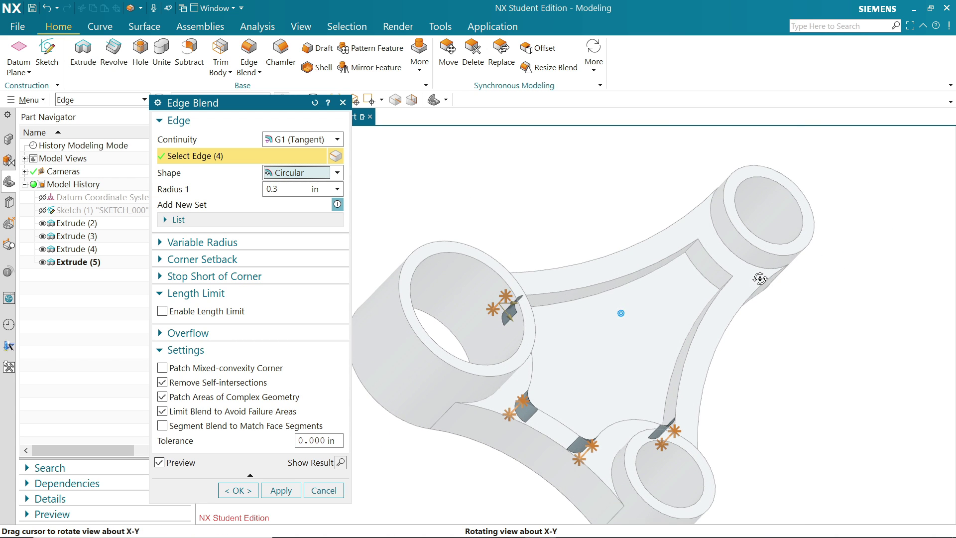
left_click(690, 247)
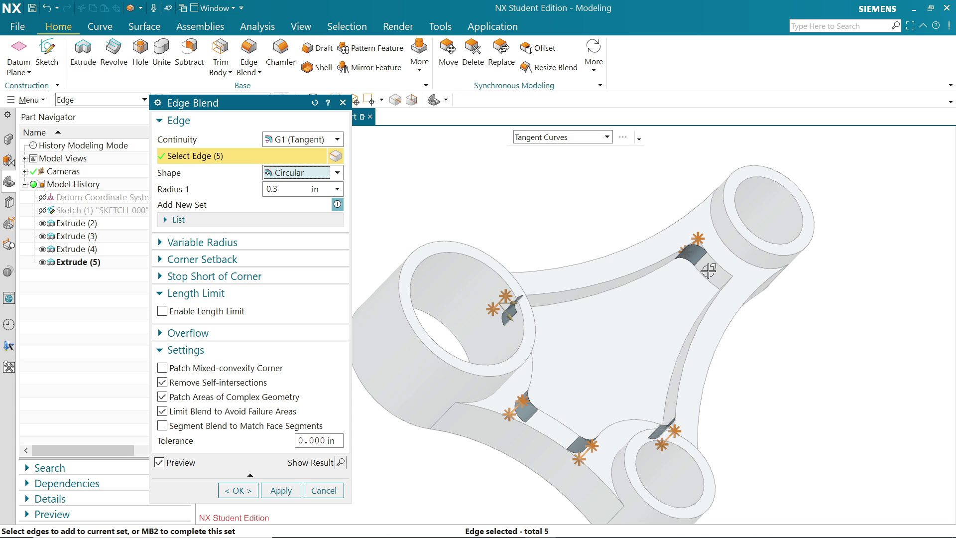
mouse_move(708, 273)
middle_mouse_down()
mouse_move(702, 321)
mouse_move(702, 280)
middle_mouse_up()
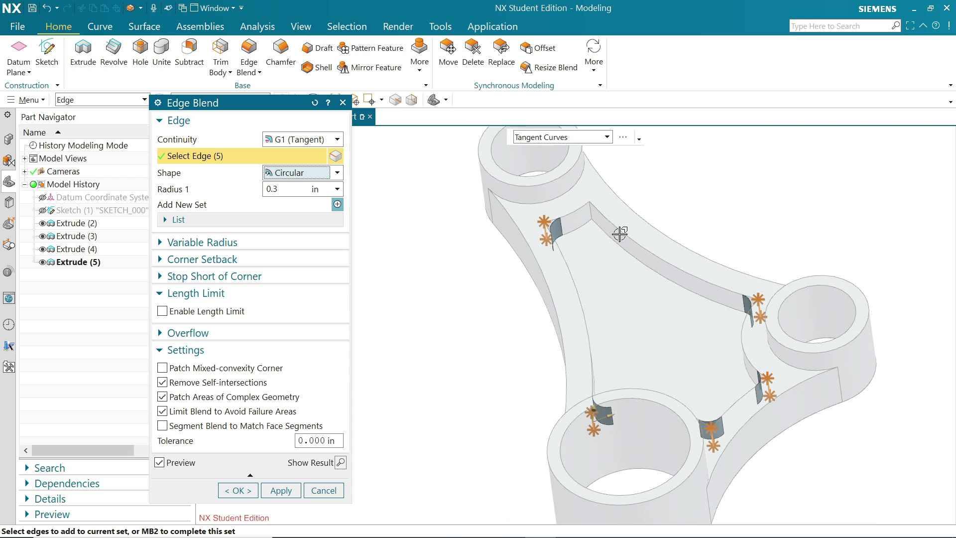
left_click(590, 211)
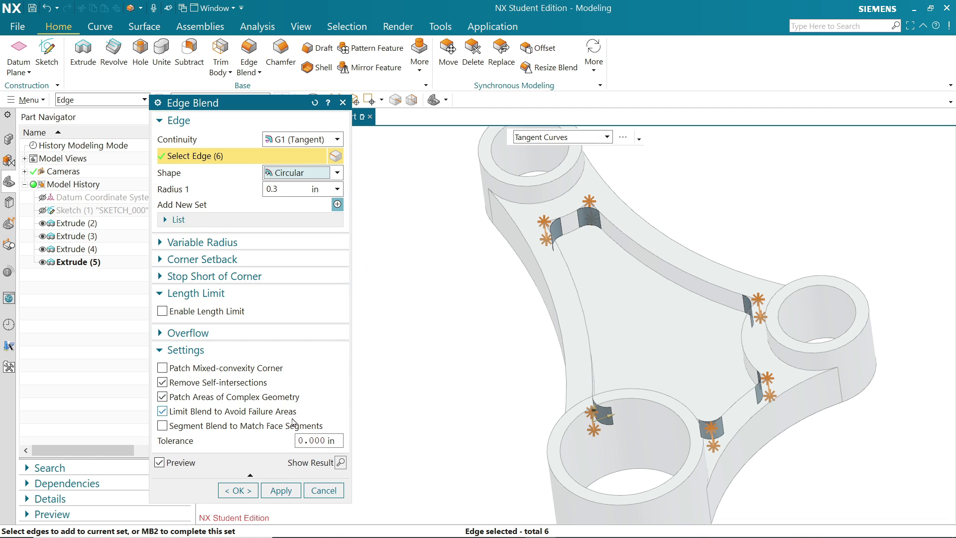
Create the six 0.3 in pocket corner fillets and show the part in isometric view
left_click(250, 488)
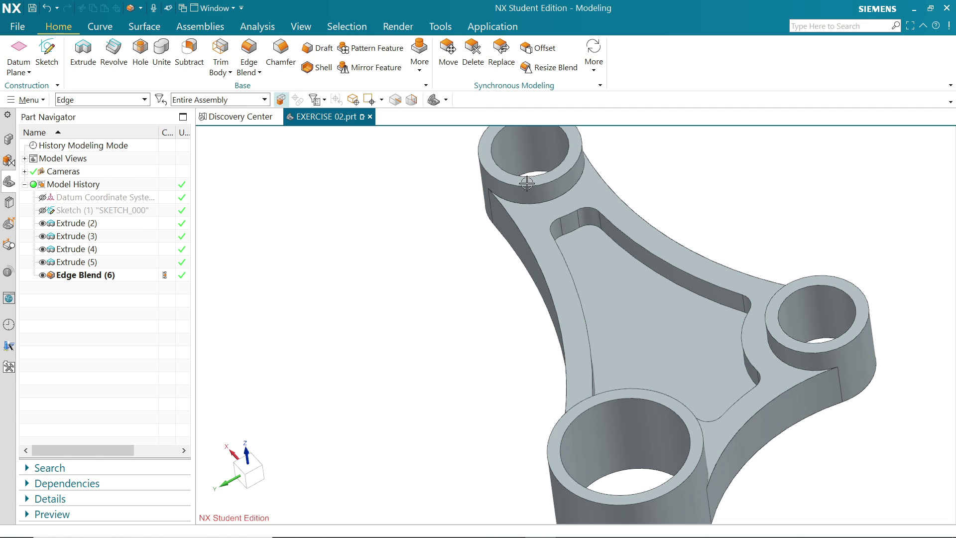
middle_click_drag(715, 264, 642, 203)
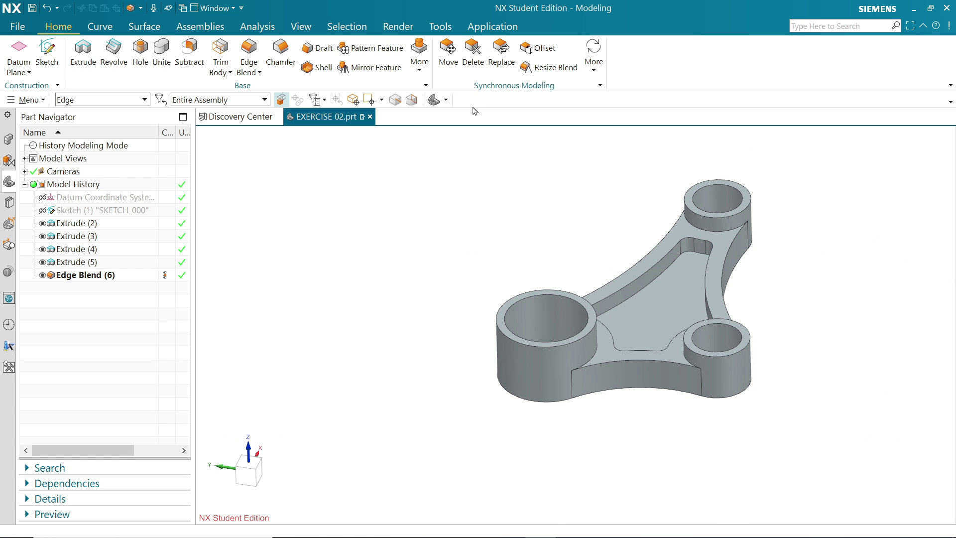
left_click(435, 100)
left_click(470, 137)
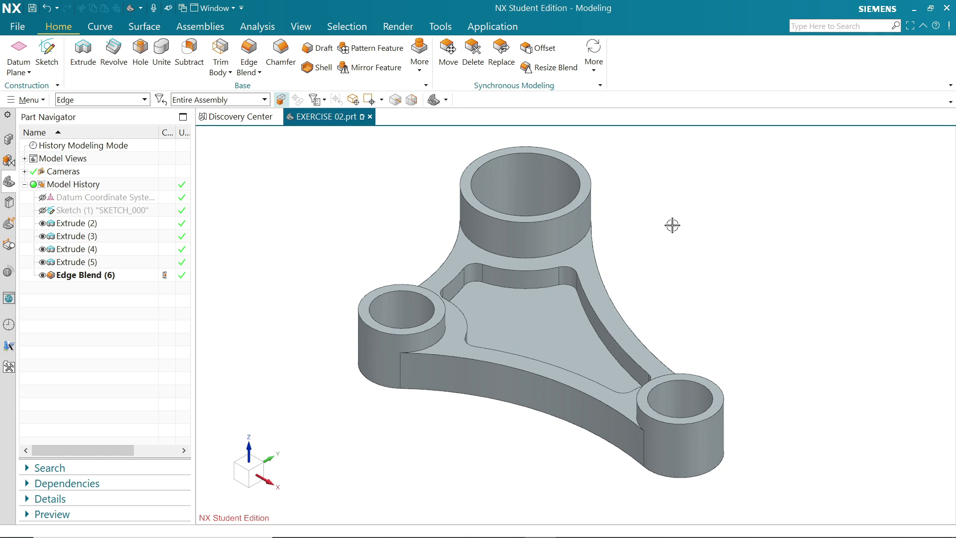
Change the selection filter from Edge to Feature
right_click(535, 240)
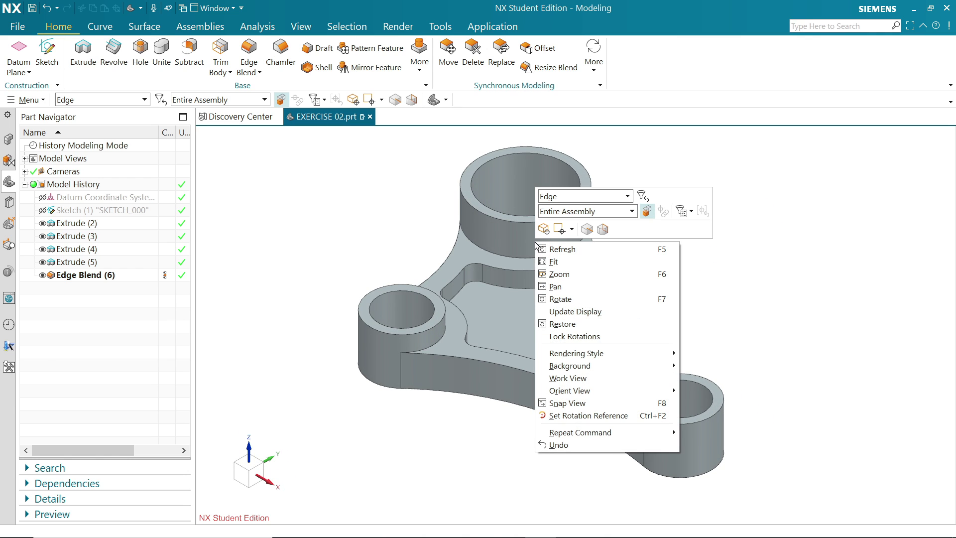
left_click(761, 293)
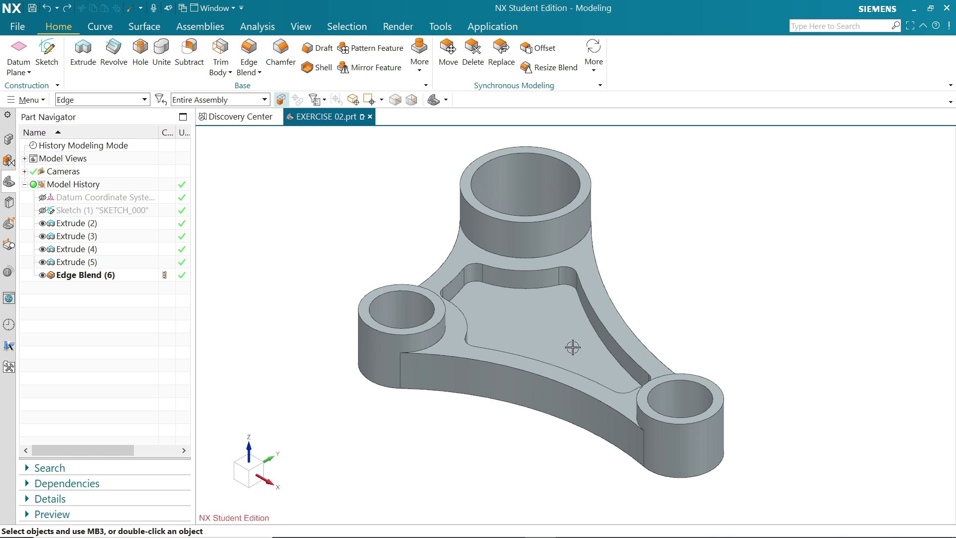
left_click(85, 101)
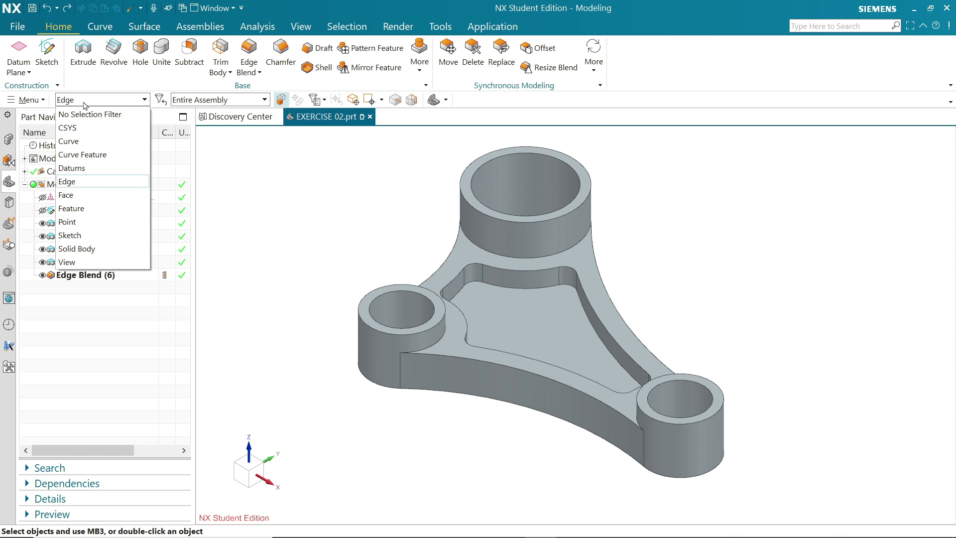
left_click(77, 210)
Assign magenta face colour to the selected boss features
right_click(389, 347)
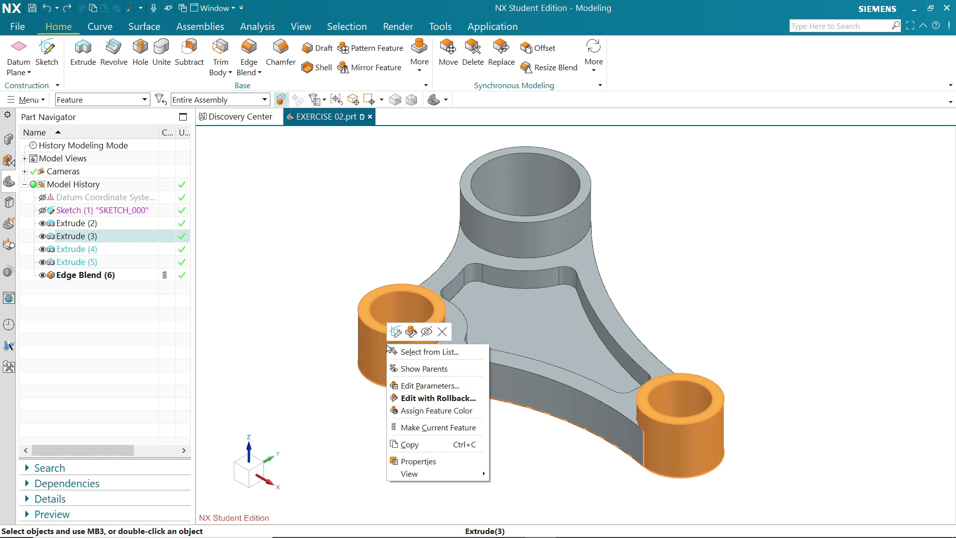
left_click(431, 411)
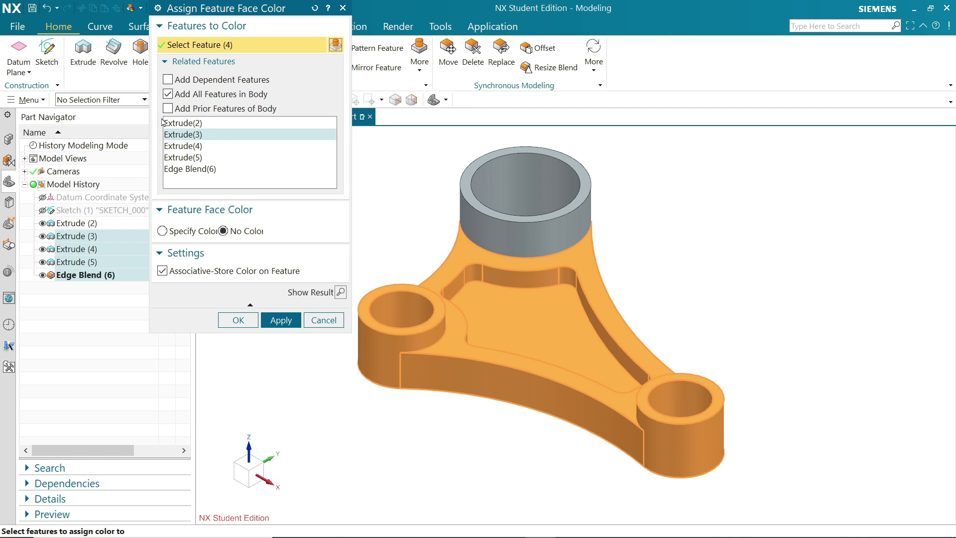
left_click(163, 232)
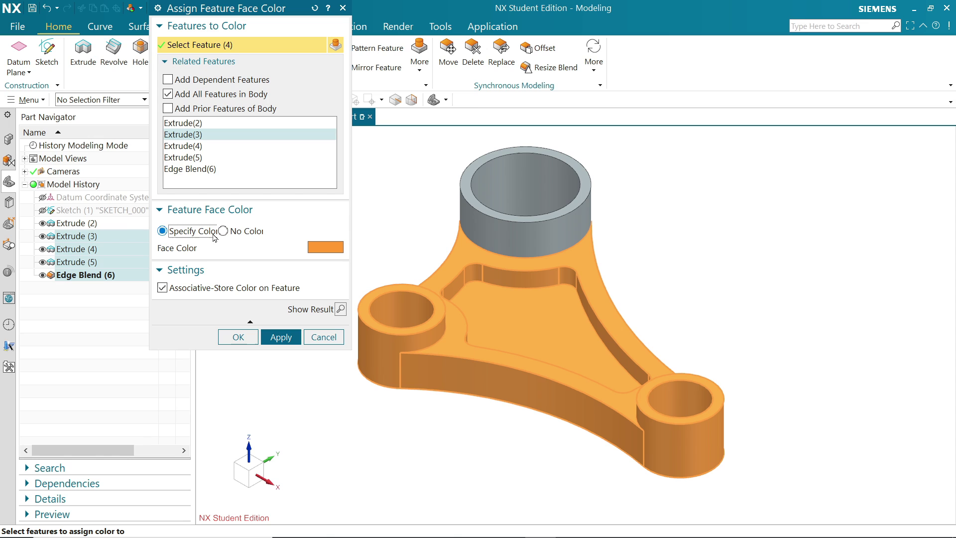
left_click(325, 248)
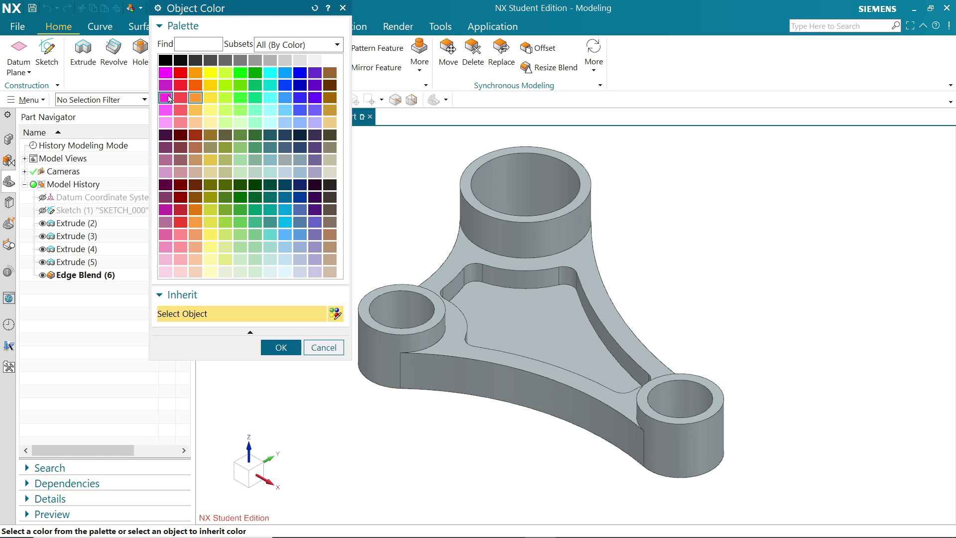
left_click(169, 98)
left_click(279, 348)
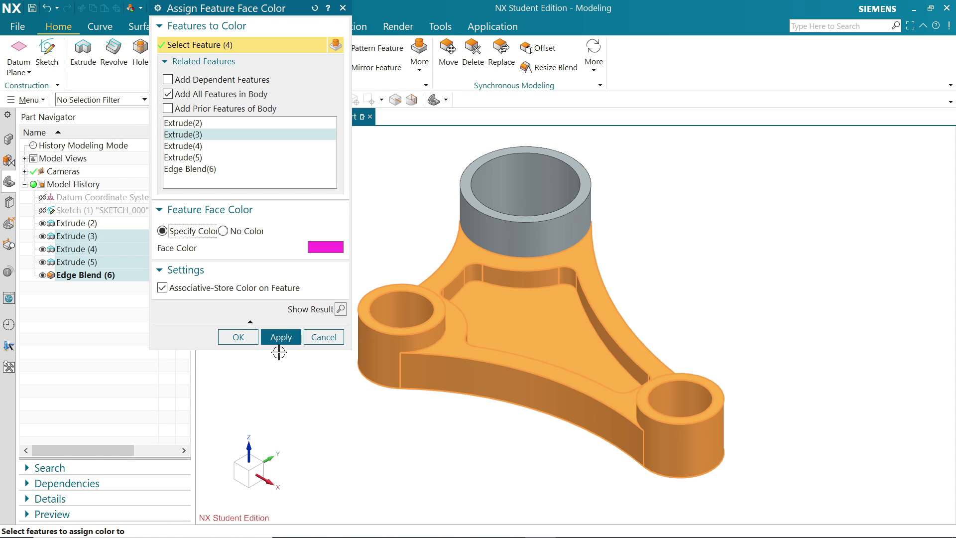
left_click(281, 342)
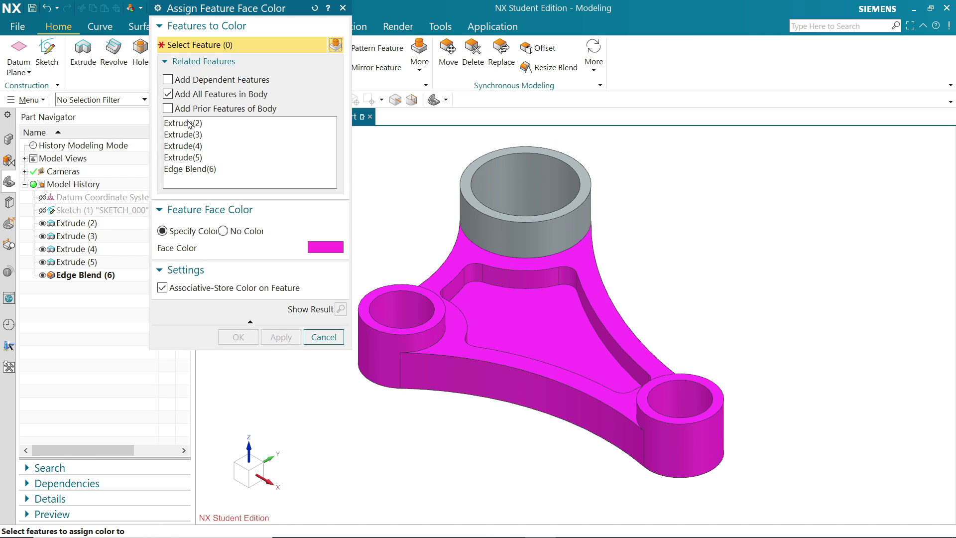
Colour Extrude(2), the large top boss, and its dependents magenta
left_click(169, 81)
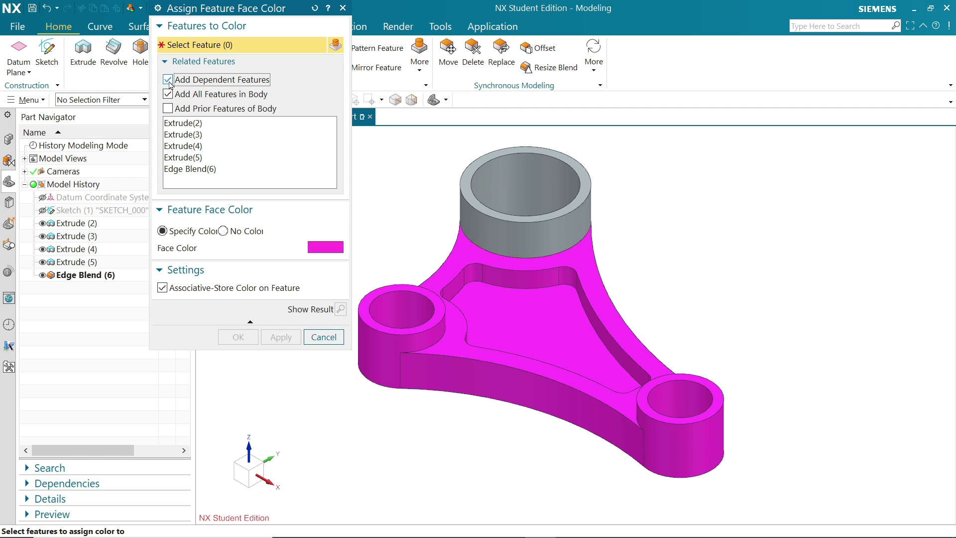
left_click(185, 124)
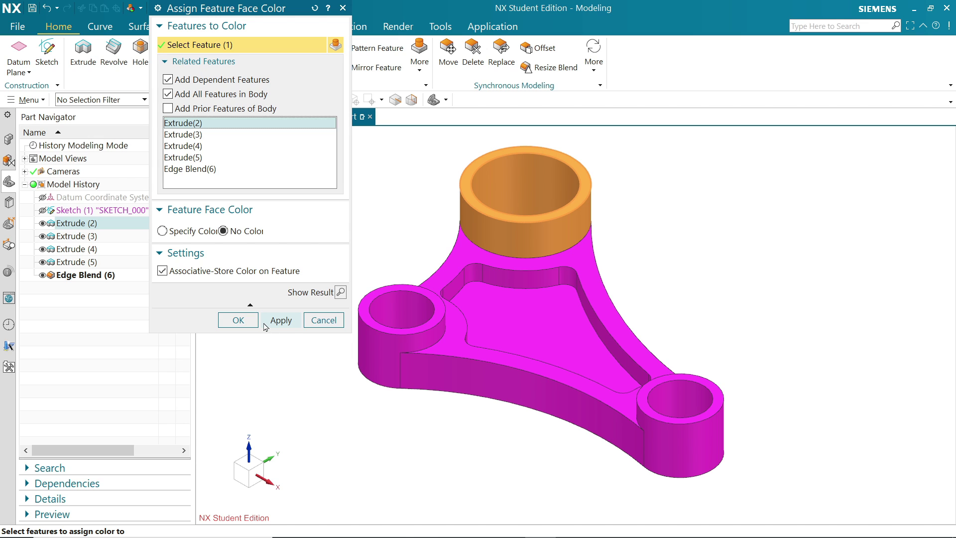
left_click(169, 232)
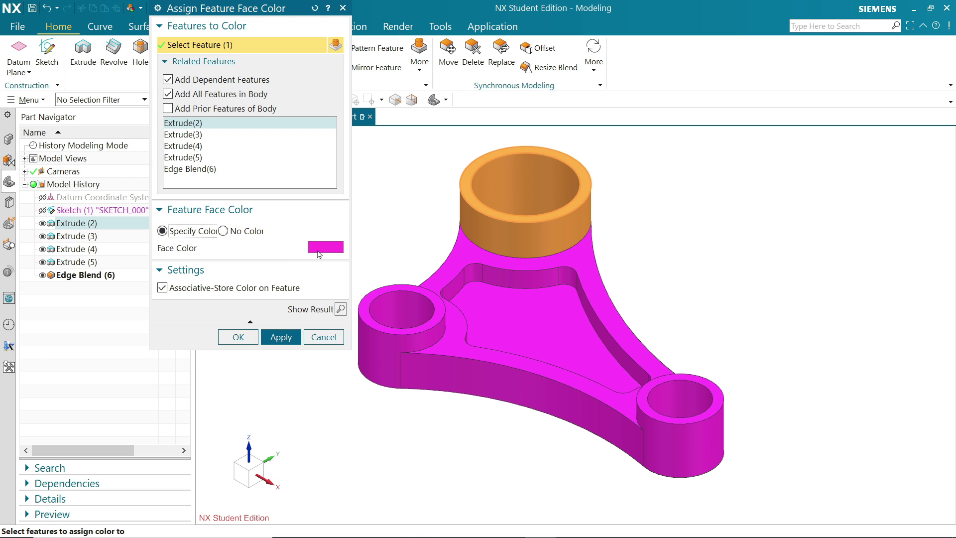
left_click(326, 248)
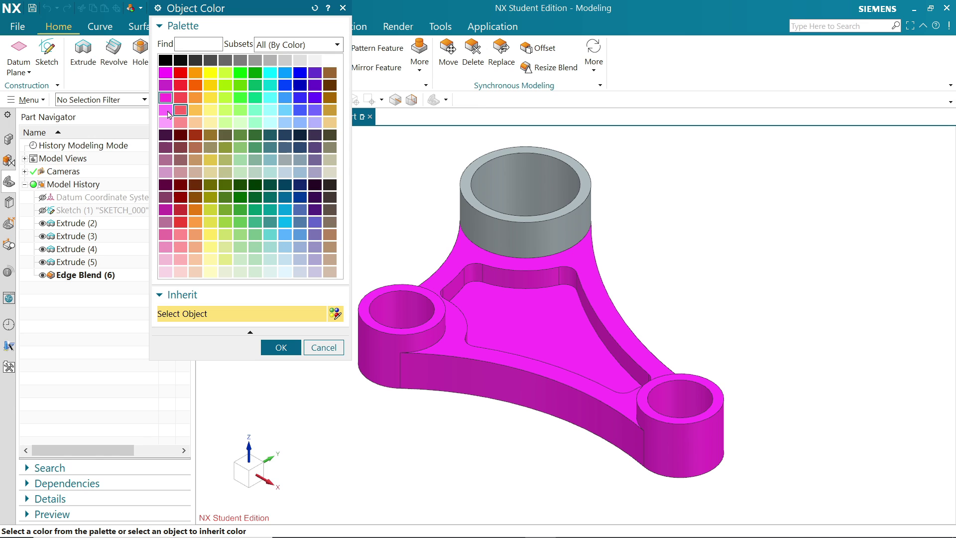
left_click(277, 347)
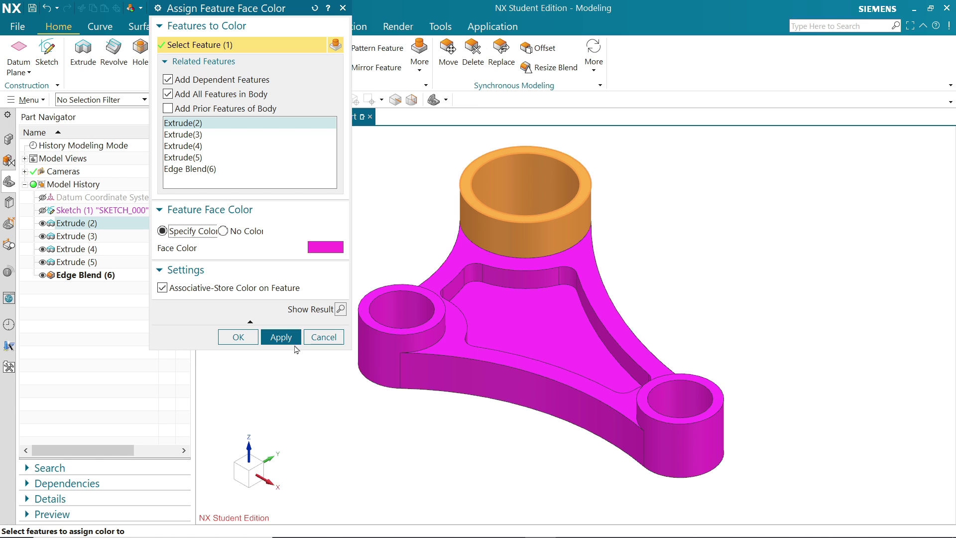
left_click(277, 339)
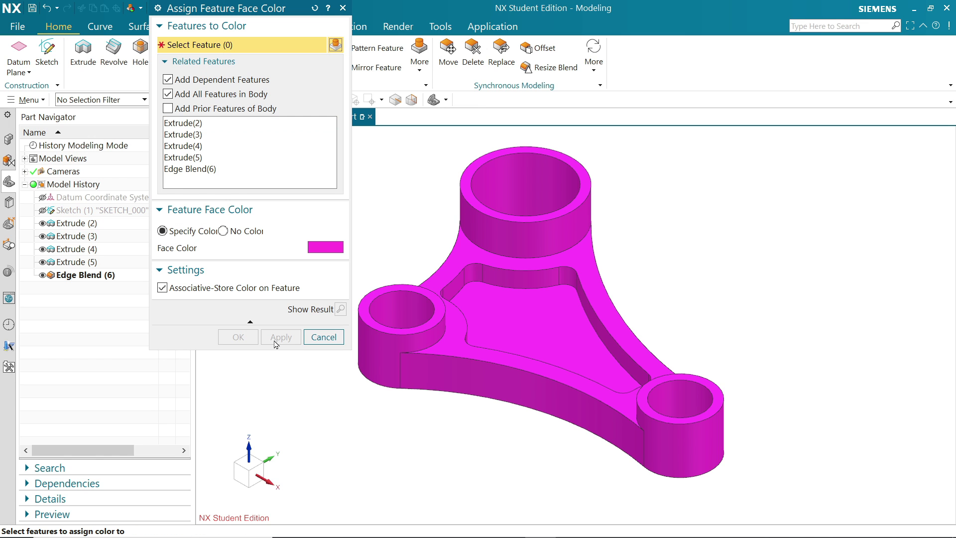
left_click(324, 337)
middle_click_drag(572, 327, 624, 304)
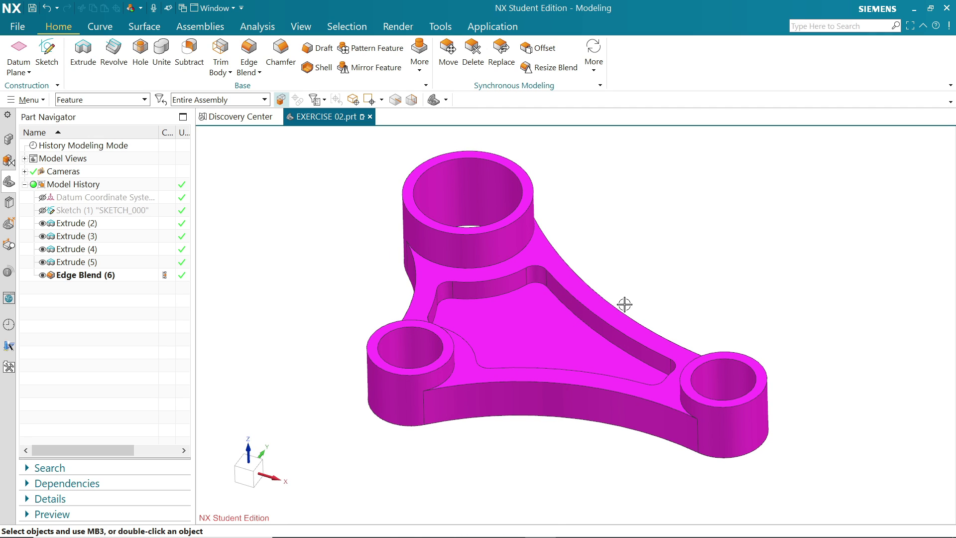